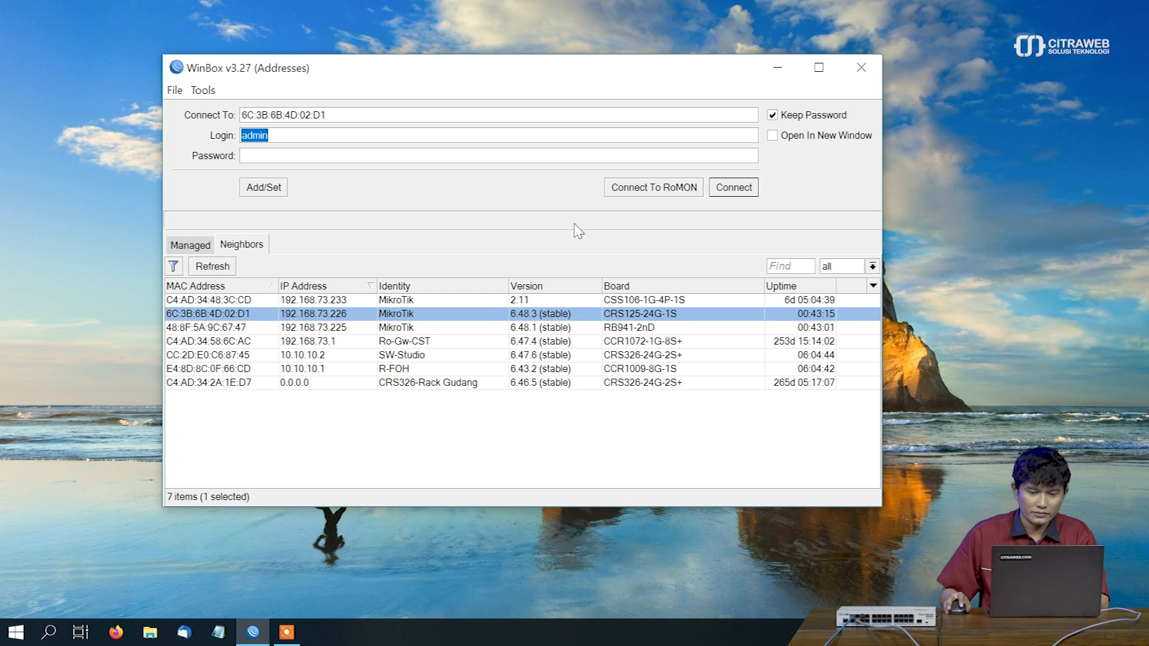
Connect to the CRS125-24G-1S switch as admin and open its interface list
{"action": "left_click", "coordinate": [734, 188]}
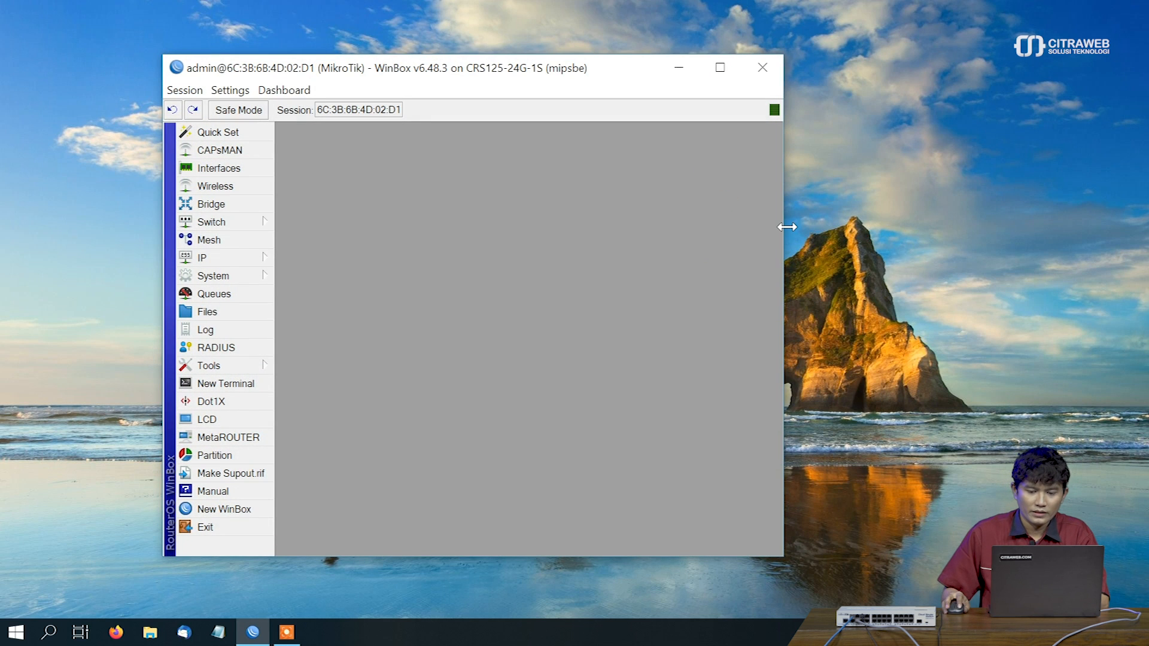
{"action": "left_click_drag", "start_coordinate": [787, 227], "coordinate": [1003, 217]}
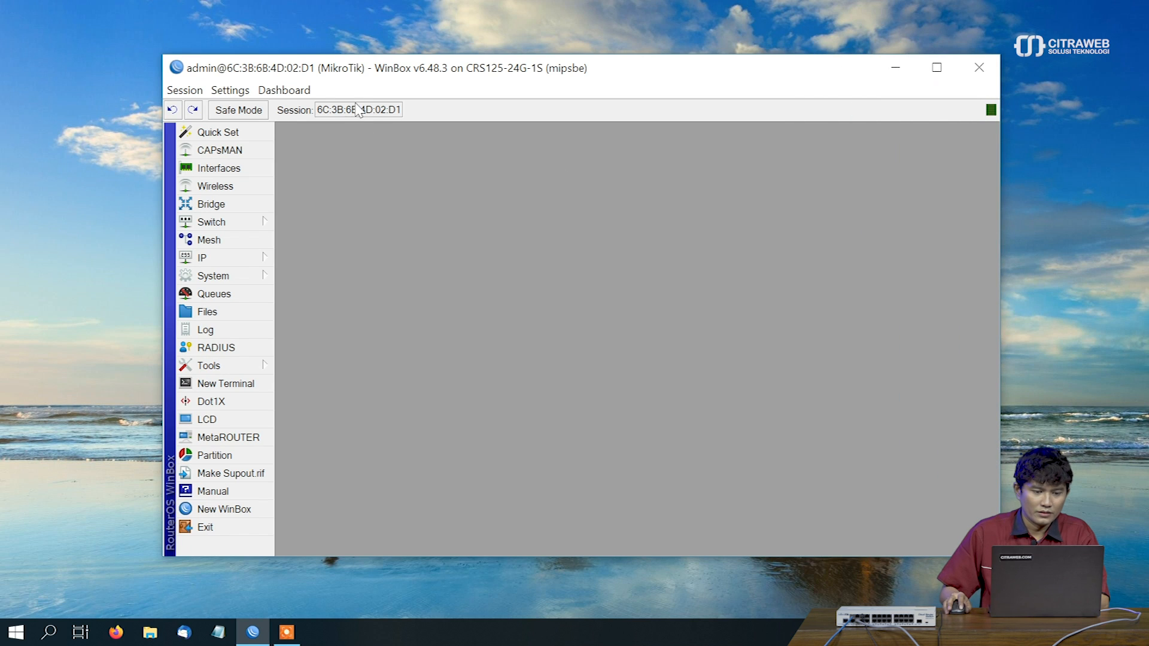
{"action": "left_click", "coordinate": [253, 165]}
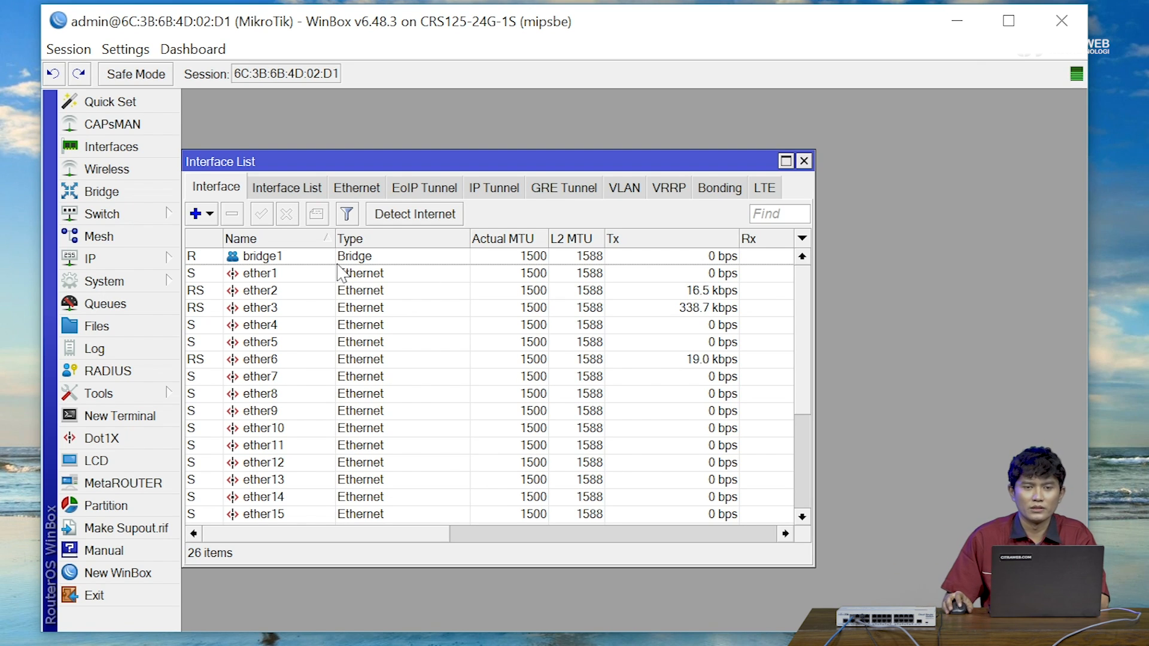
Examine the interface list from ether1 to sfp1 to check which ports are slaves of the bridge and which are running
{"action": "left_click", "coordinate": [306, 274]}
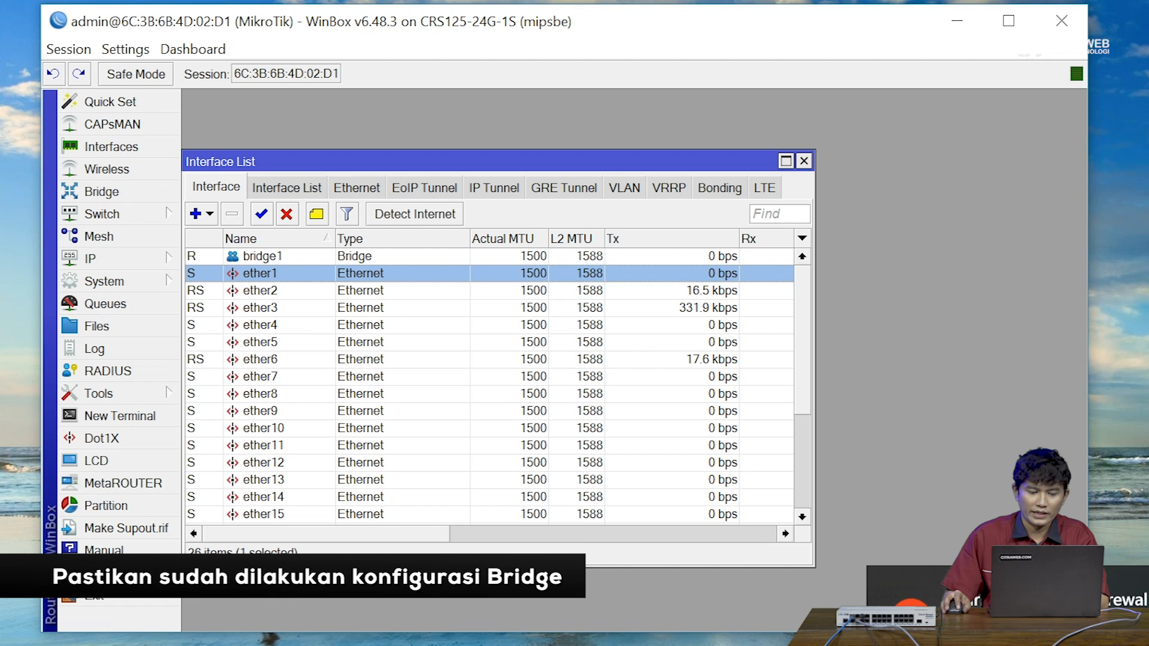
{"action": "scroll", "coordinate": [341, 377], "scroll_direction": "down", "scroll_amount": 1}
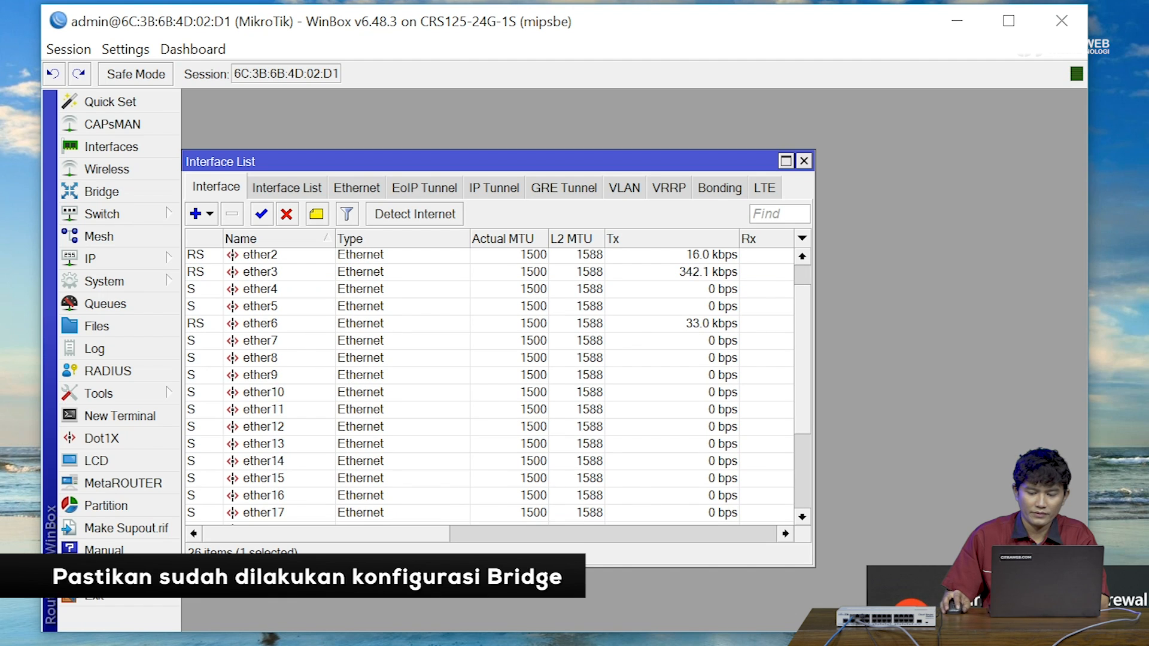
{"action": "left_click", "coordinate": [362, 328]}
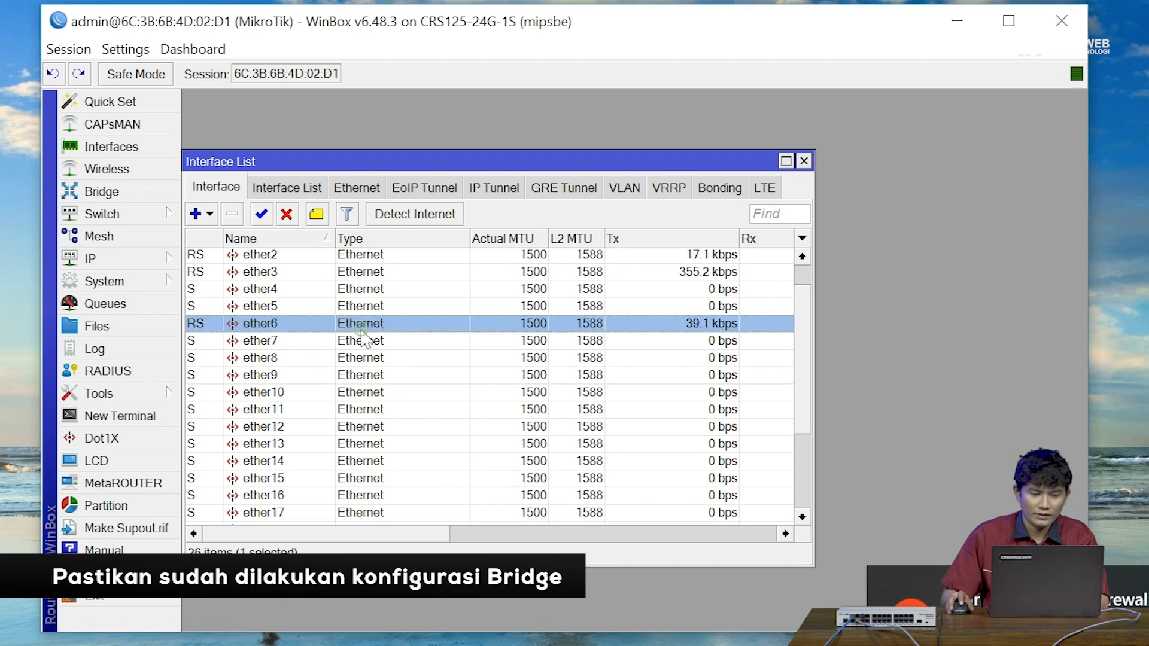
{"action": "scroll", "coordinate": [361, 333], "scroll_direction": "up", "scroll_amount": 1}
{"action": "left_click", "coordinate": [341, 291]}
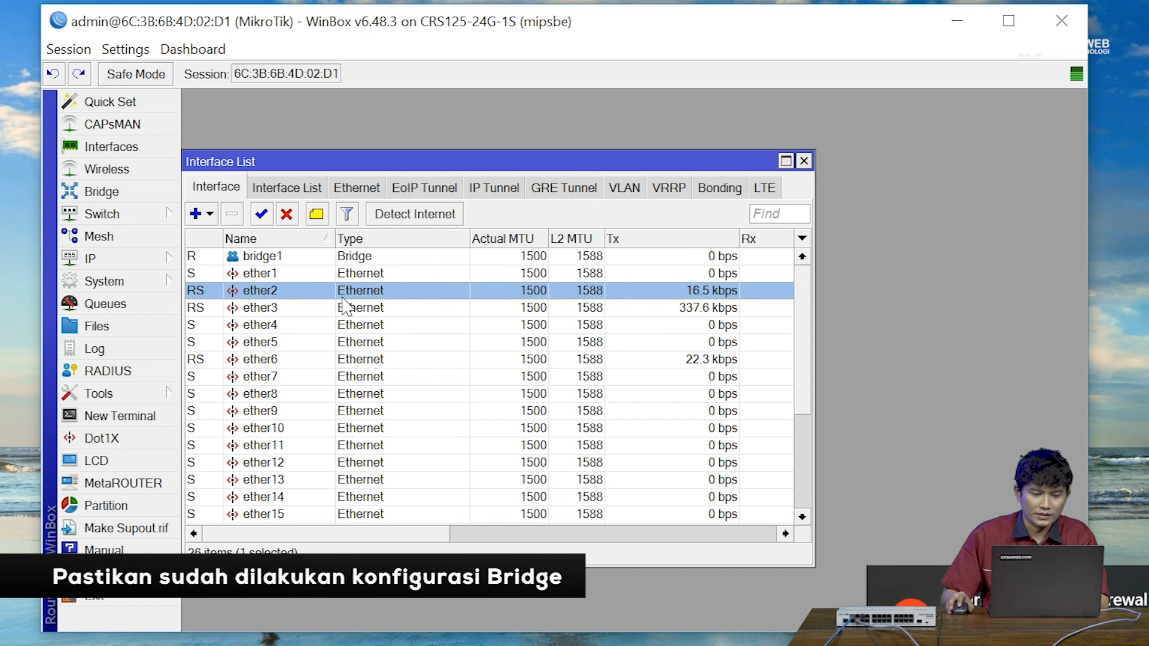
{"action": "scroll", "coordinate": [344, 300], "scroll_direction": "down", "scroll_amount": 5}
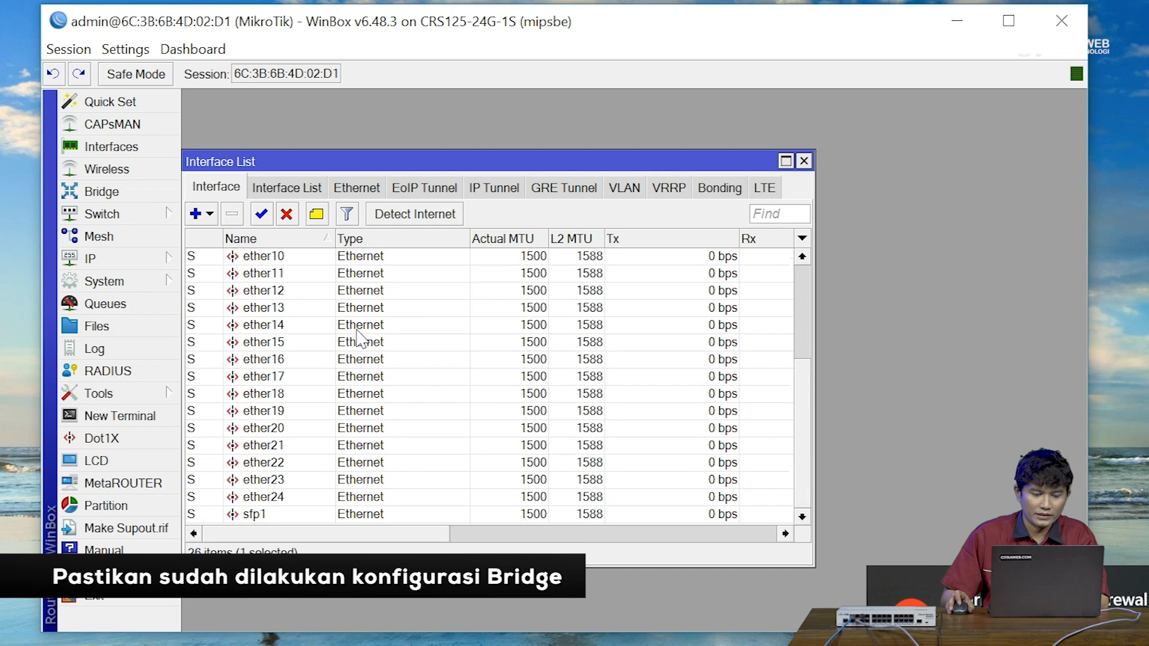
{"action": "left_click", "coordinate": [328, 498]}
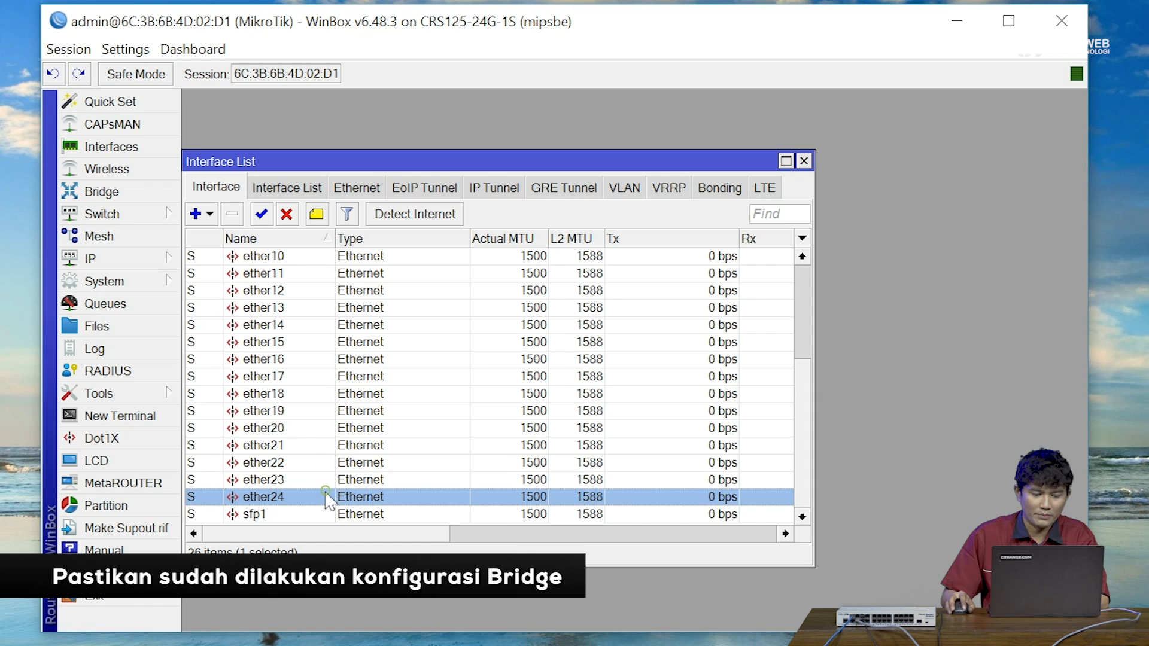
{"action": "left_click", "coordinate": [323, 515]}
{"action": "scroll", "coordinate": [323, 514], "scroll_direction": "up", "scroll_amount": 5}
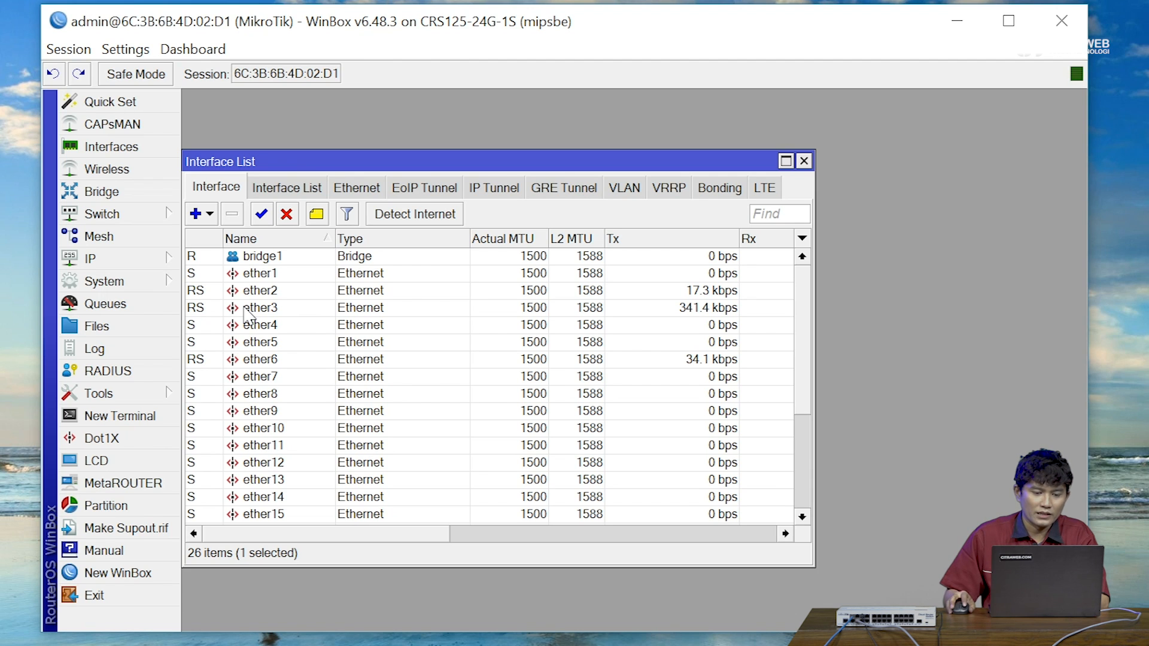
{"action": "left_click_drag", "start_coordinate": [298, 160], "coordinate": [369, 134]}
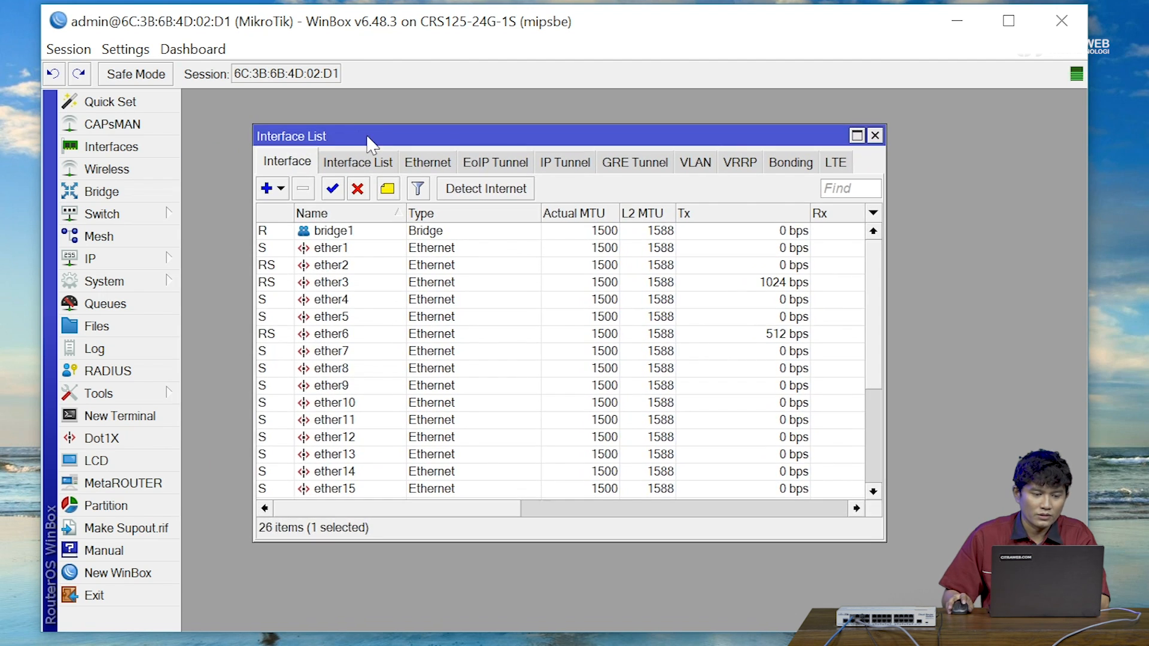
Close the interface list and open the switch's port list
{"action": "left_click", "coordinate": [141, 213]}
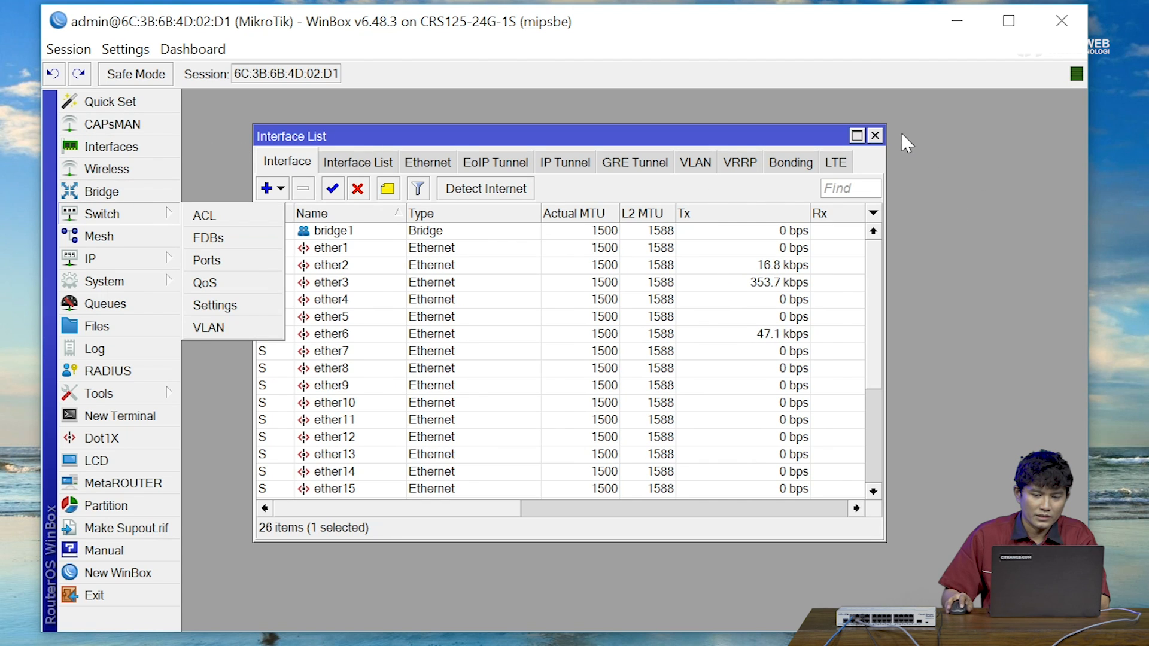
{"action": "left_click", "coordinate": [875, 136]}
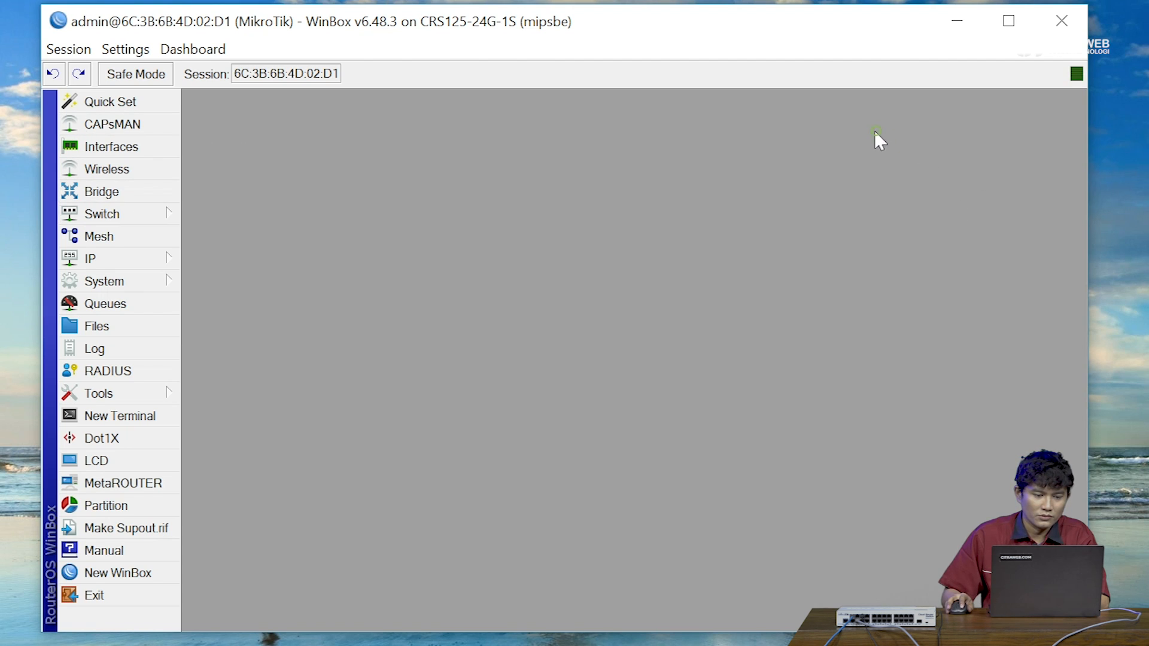
{"action": "left_click", "coordinate": [92, 216]}
{"action": "left_click", "coordinate": [167, 210]}
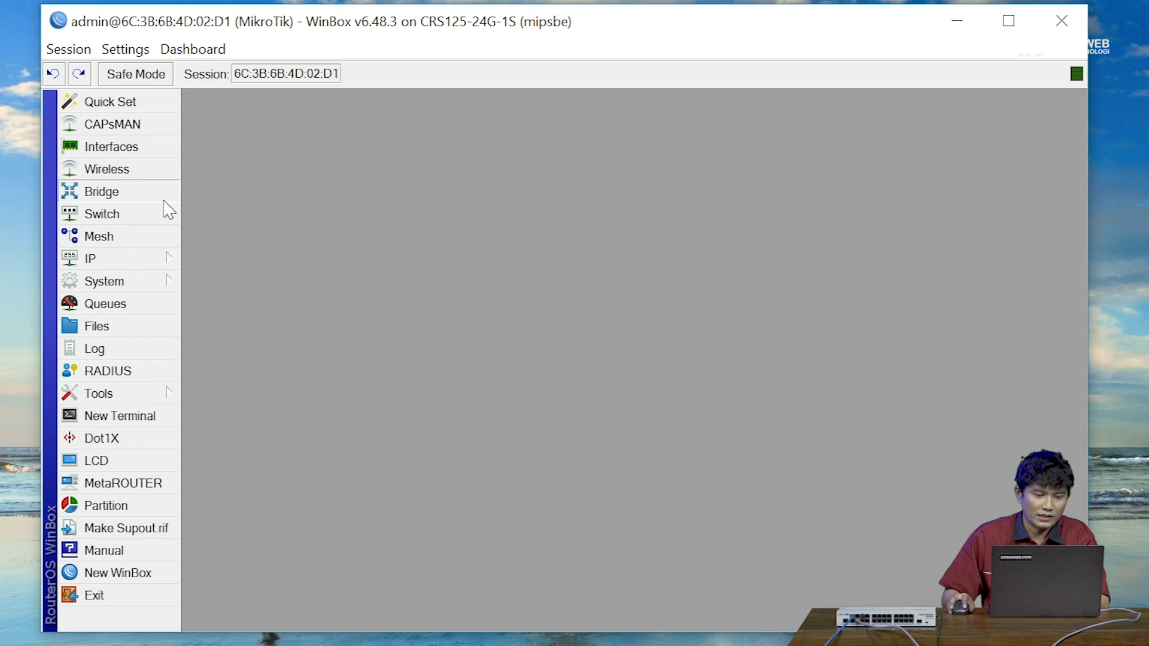
{"action": "left_click", "coordinate": [156, 216]}
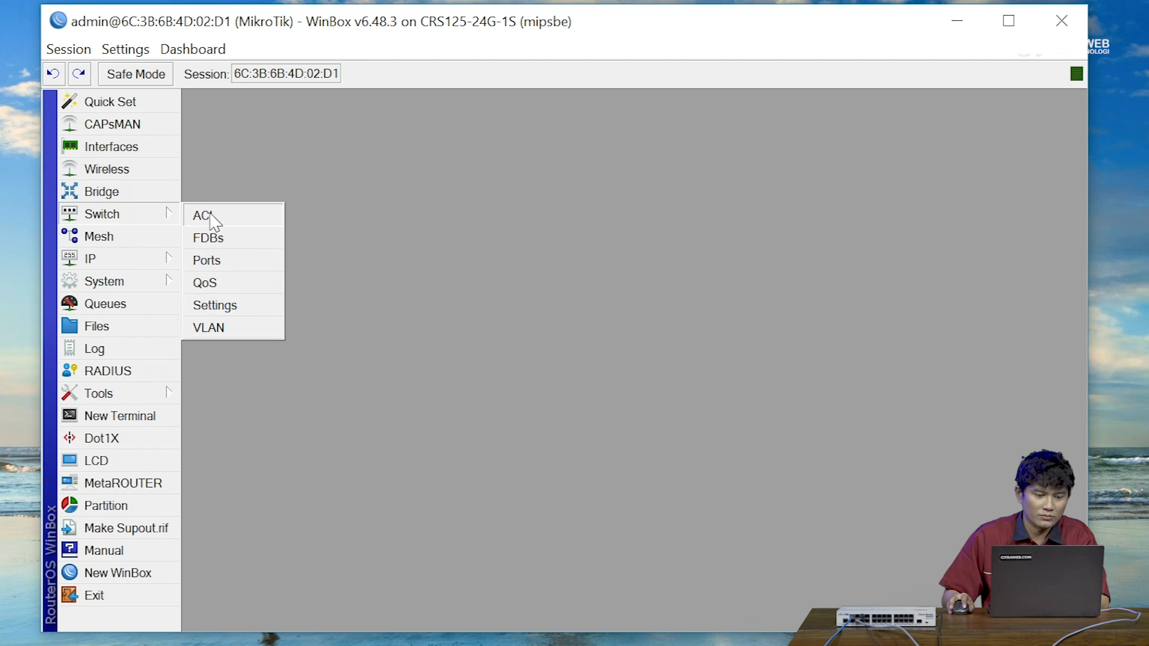
{"action": "left_click", "coordinate": [220, 263]}
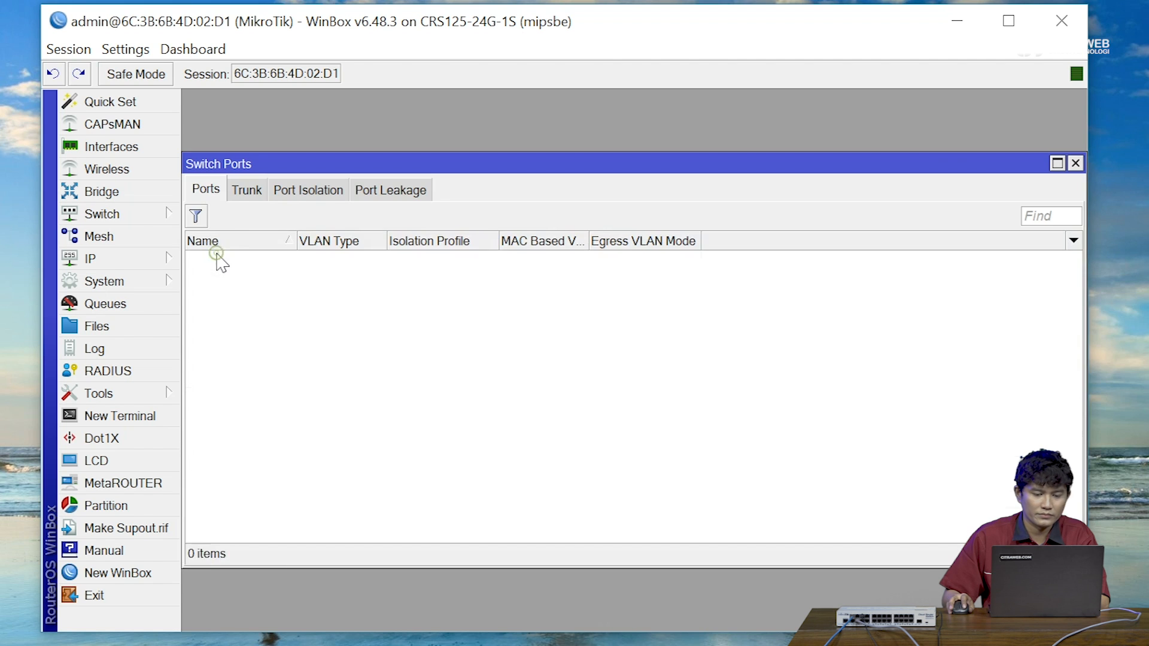
{"action": "left_click_drag", "start_coordinate": [356, 169], "coordinate": [361, 119]}
Examine the isolation profile of every switch port from ether1 to switch1-cpu
{"action": "left_click", "coordinate": [394, 211]}
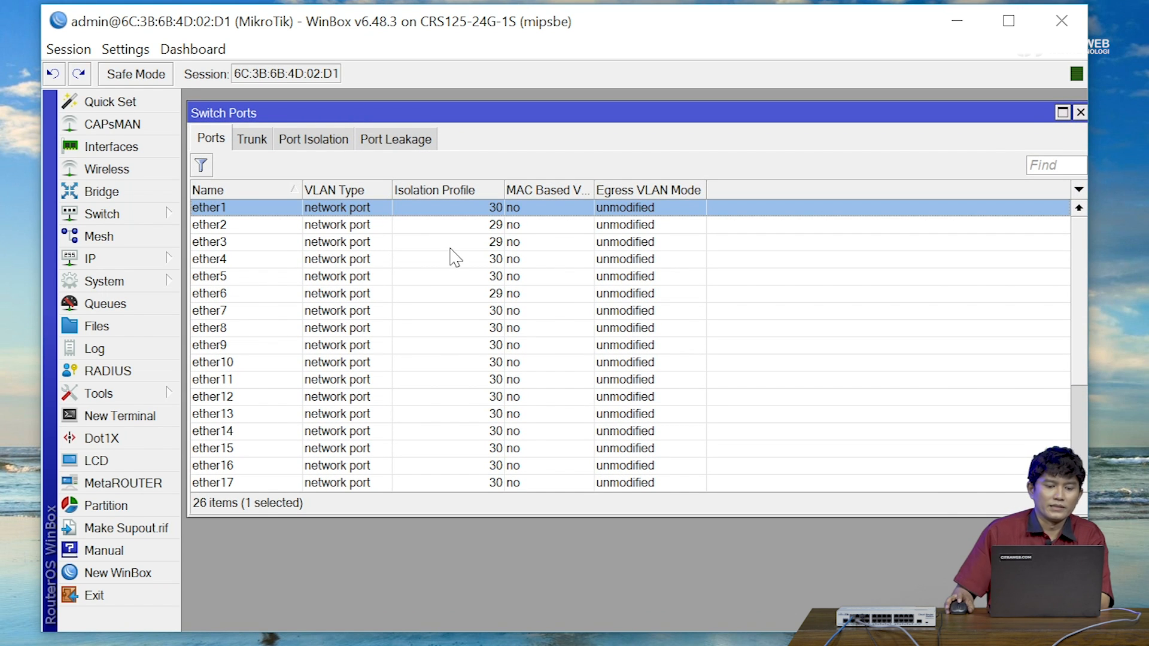
{"action": "scroll", "coordinate": [450, 256], "scroll_direction": "down", "scroll_amount": 3}
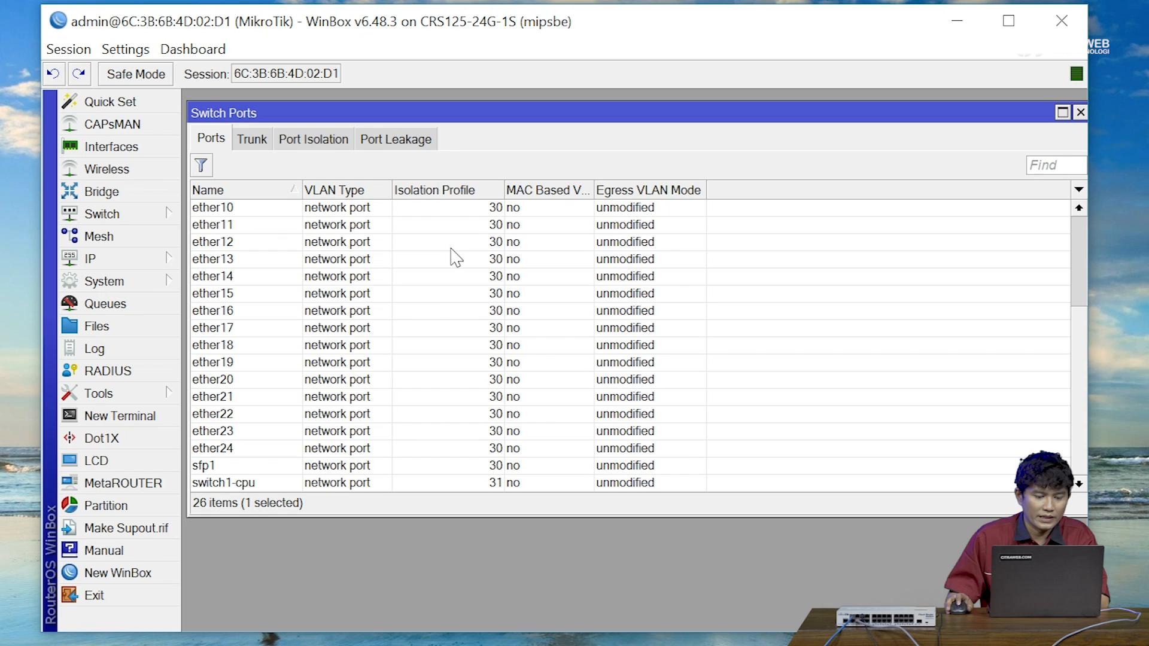
{"action": "left_click", "coordinate": [376, 467]}
{"action": "scroll", "coordinate": [374, 473], "scroll_direction": "up", "scroll_amount": 2}
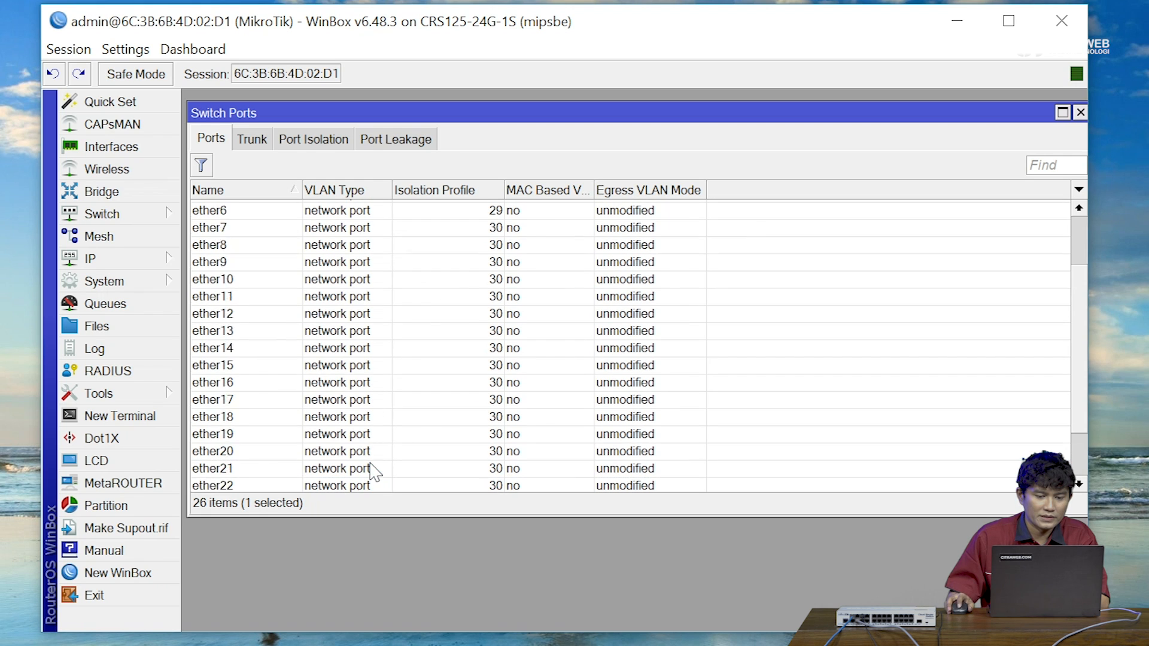
{"action": "scroll", "coordinate": [374, 473], "scroll_direction": "up", "scroll_amount": 2}
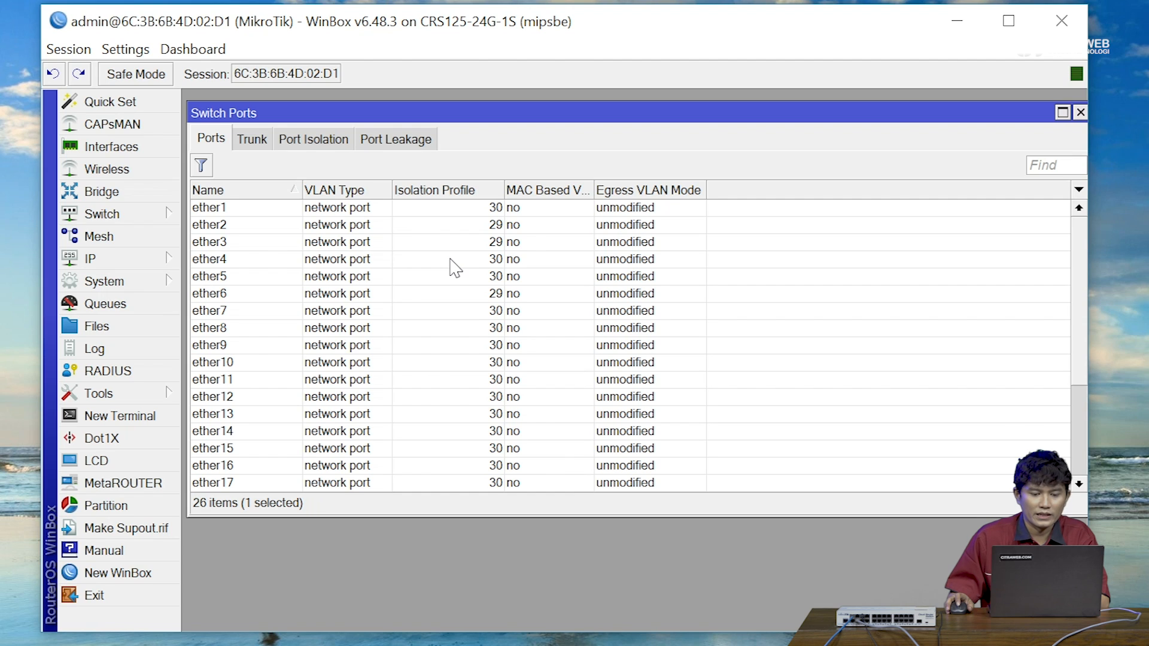
{"action": "left_click", "coordinate": [456, 209]}
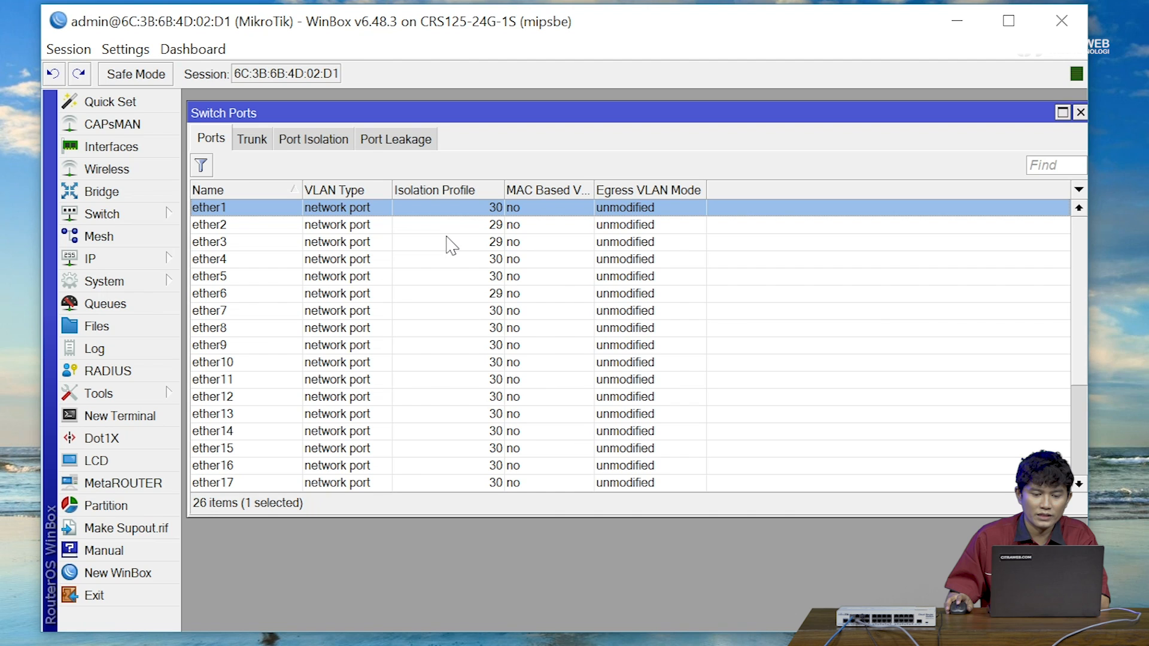
{"action": "scroll", "coordinate": [452, 245], "scroll_direction": "down", "scroll_amount": 2}
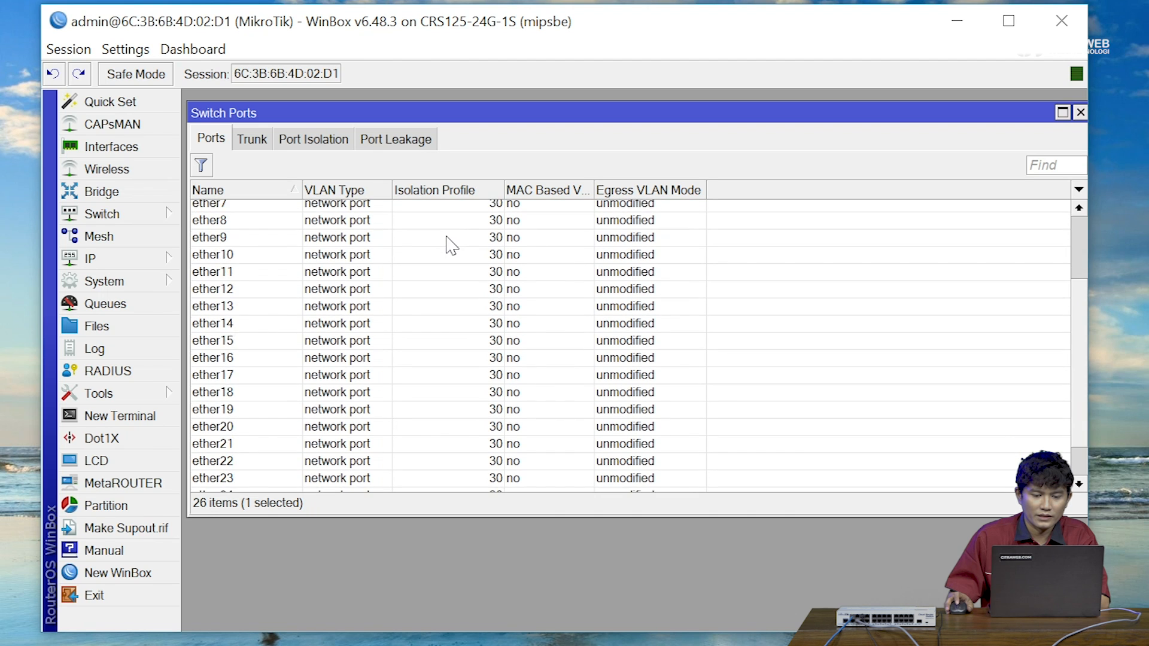
{"action": "scroll", "coordinate": [452, 245], "scroll_direction": "up", "scroll_amount": 2}
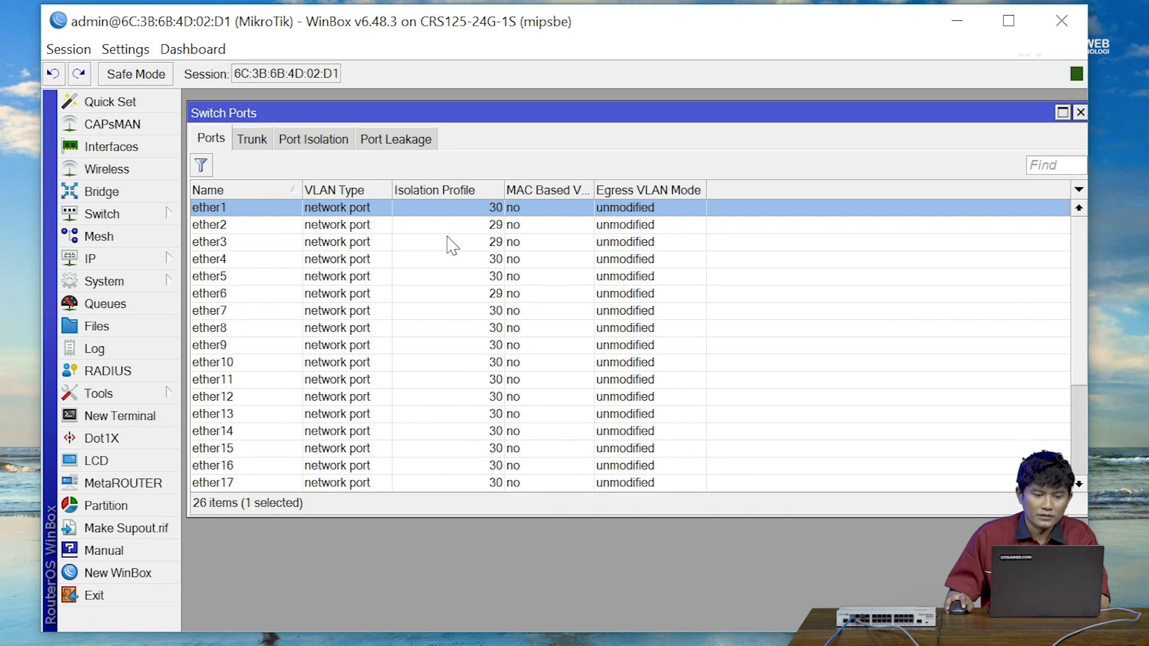
{"action": "left_click", "coordinate": [448, 242]}
{"action": "left_click", "coordinate": [424, 312]}
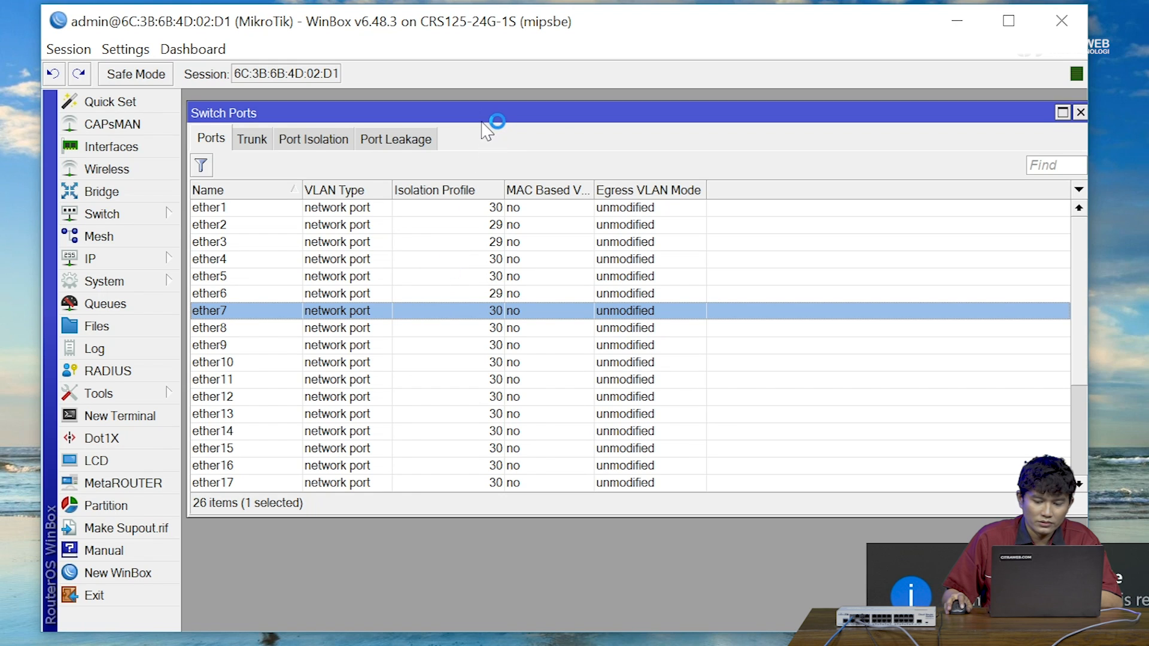
{"action": "left_click_drag", "start_coordinate": [482, 118], "coordinate": [483, 106]}
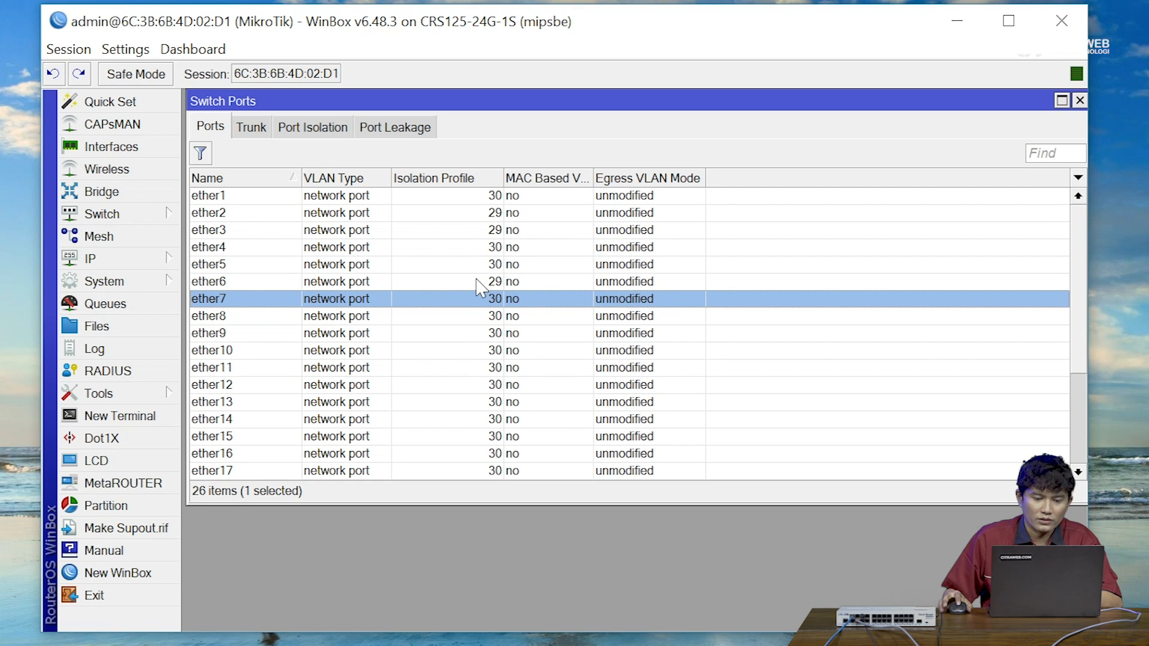
Open the settings of switch port ether2 and set its isolation profile override to promiscuous
{"action": "double_click", "coordinate": [466, 213]}
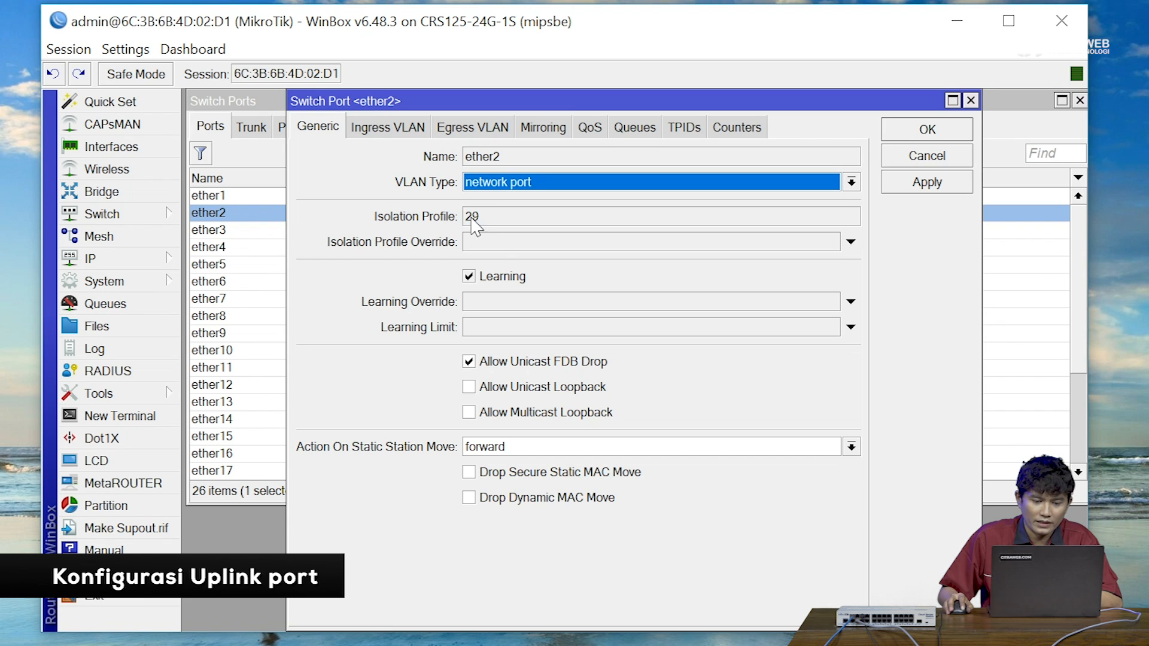
{"action": "left_click", "coordinate": [507, 246]}
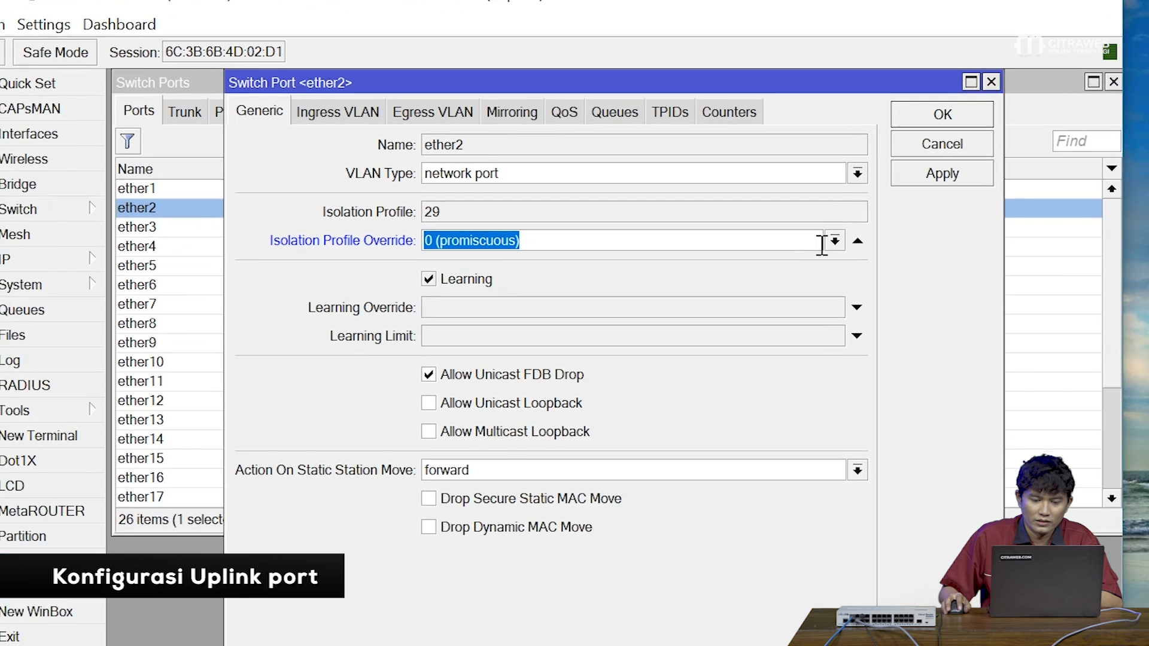
{"action": "left_click", "coordinate": [835, 240]}
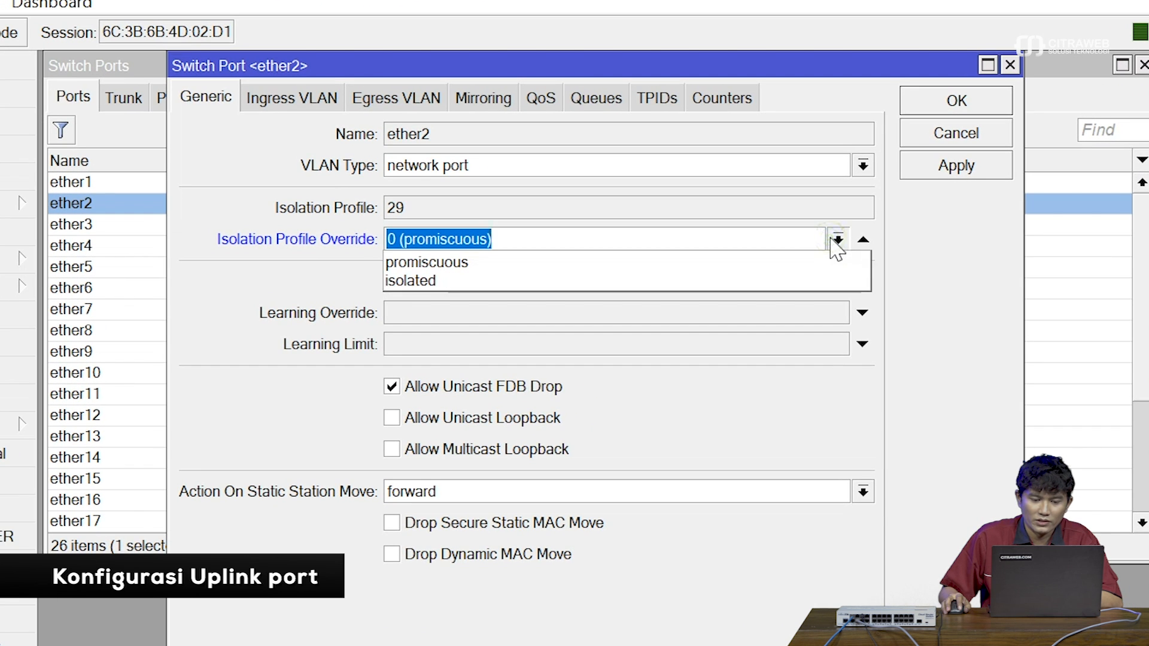
{"action": "left_click", "coordinate": [788, 264]}
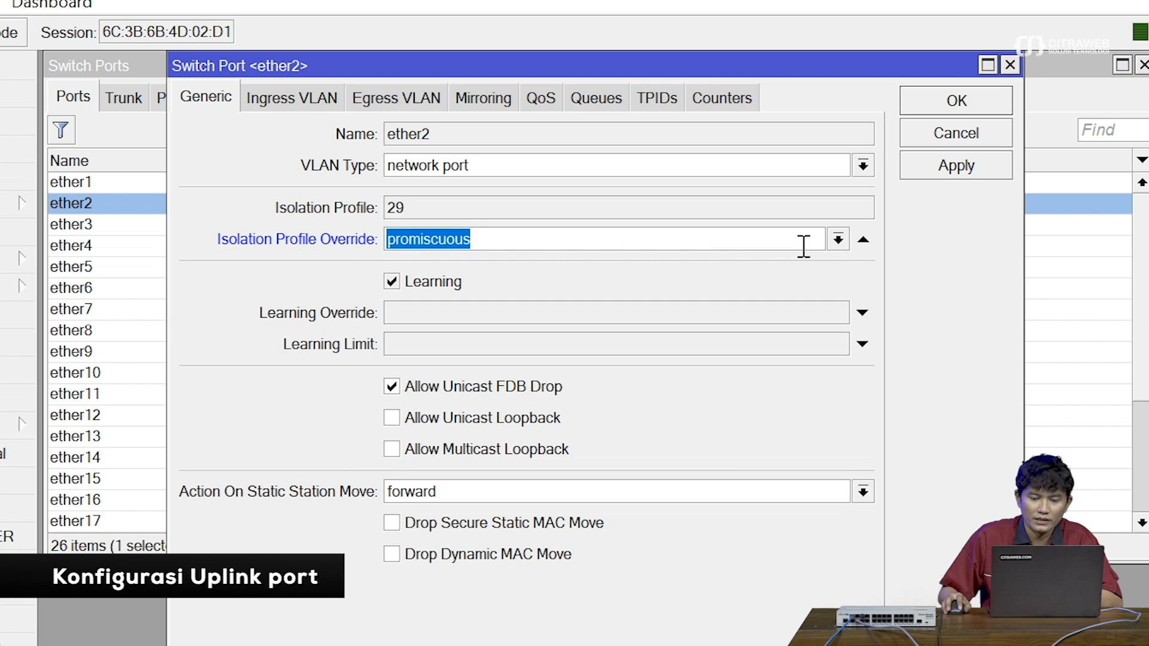
Try the isolated option as the isolation profile override of ether2
{"action": "left_click", "coordinate": [838, 239]}
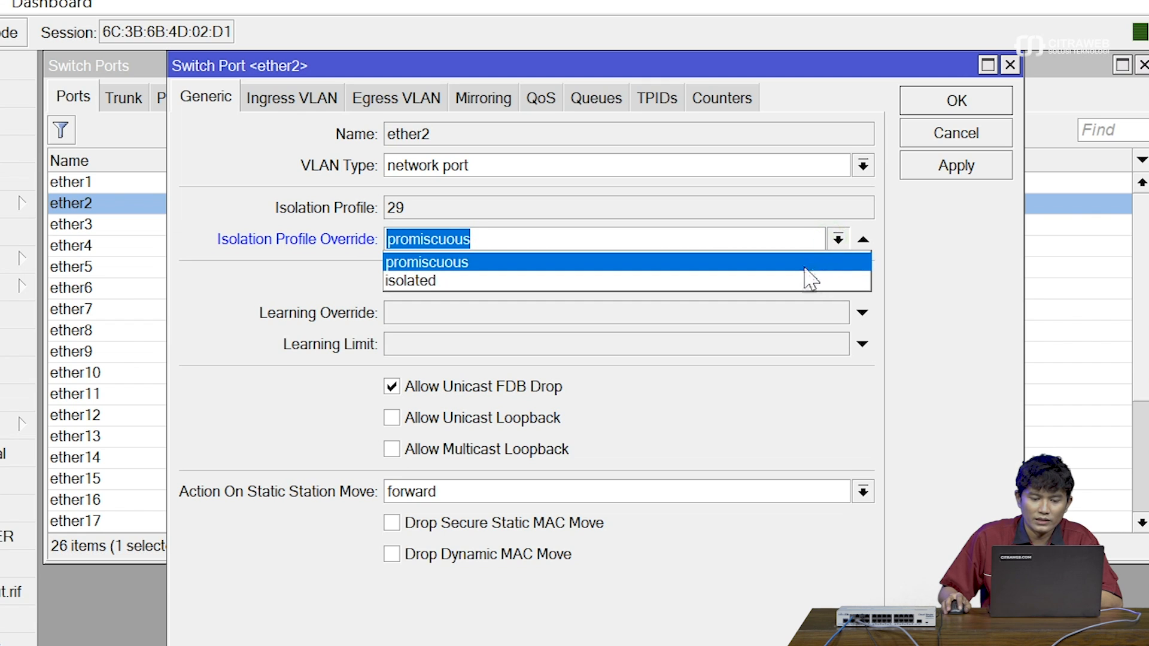
{"action": "left_click", "coordinate": [805, 278]}
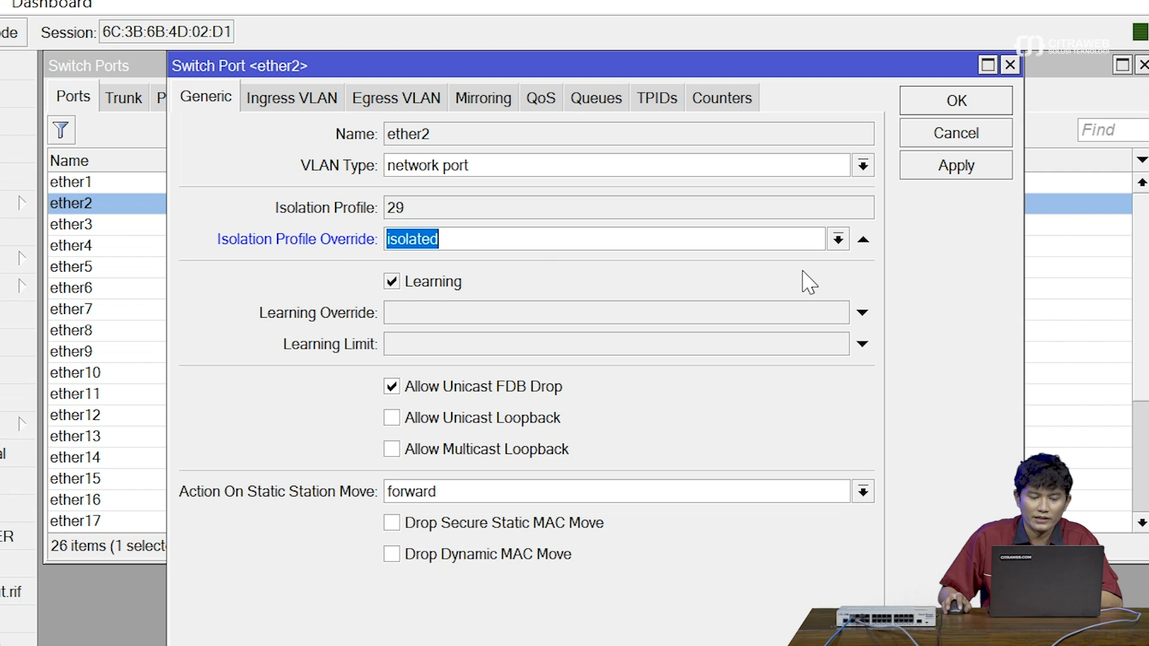
{"action": "left_click", "coordinate": [837, 239]}
{"action": "left_click", "coordinate": [766, 242]}
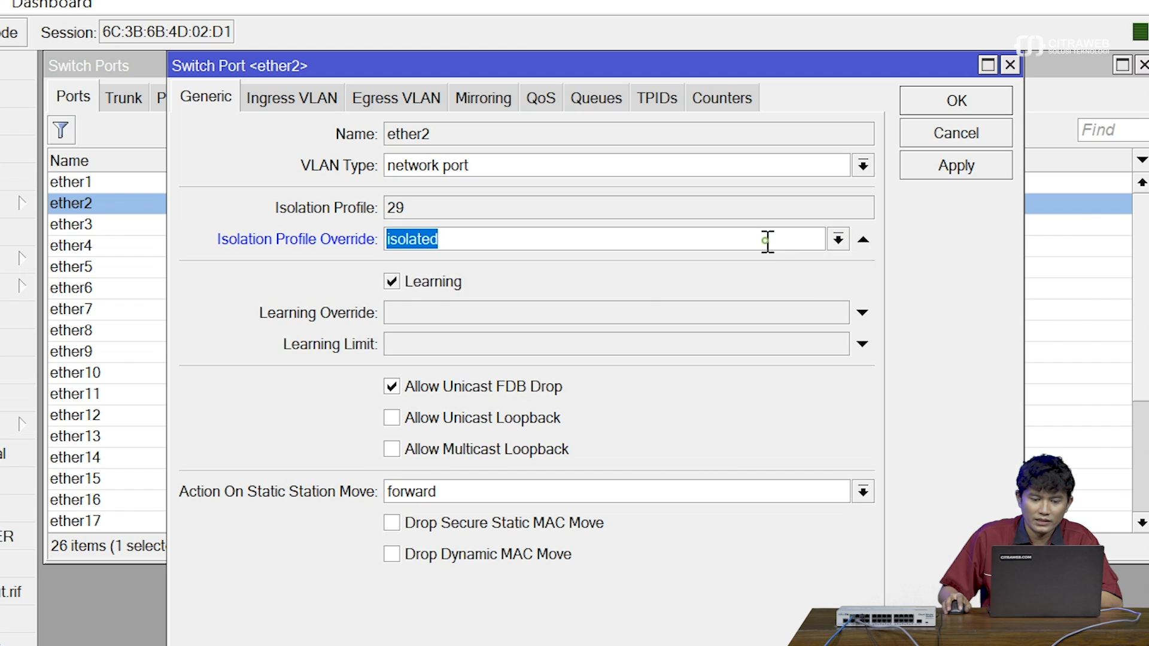
Replace the isolation profile override of ether2 with 0 and apply the change
{"action": "left_click", "coordinate": [766, 242]}
{"action": "key", "text": "BackSpace"}
{"action": "key", "text": "BackSpace"}
{"action": "key", "text": "BackSpace"}
{"action": "key", "text": "BackSpace"}
{"action": "key", "text": "BackSpace"}
{"action": "key", "text": "BackSpace"}
{"action": "key", "text": "BackSpace"}
{"action": "key", "text": "BackSpace"}
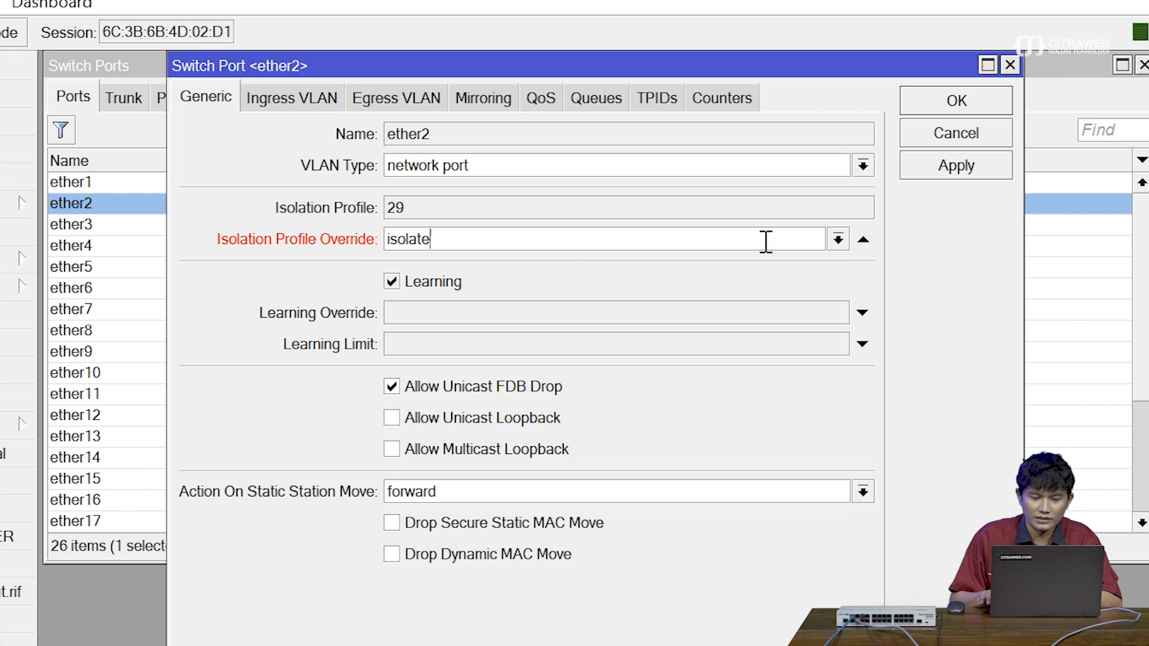
{"action": "type", "text": "0"}
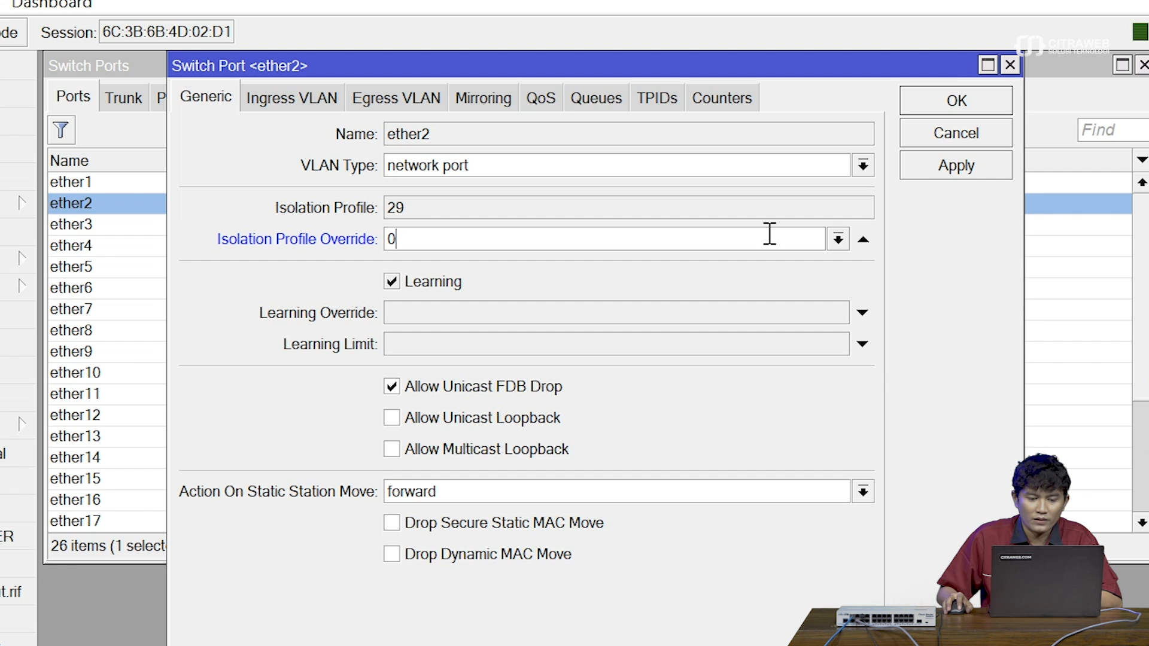
{"action": "left_click", "coordinate": [979, 173]}
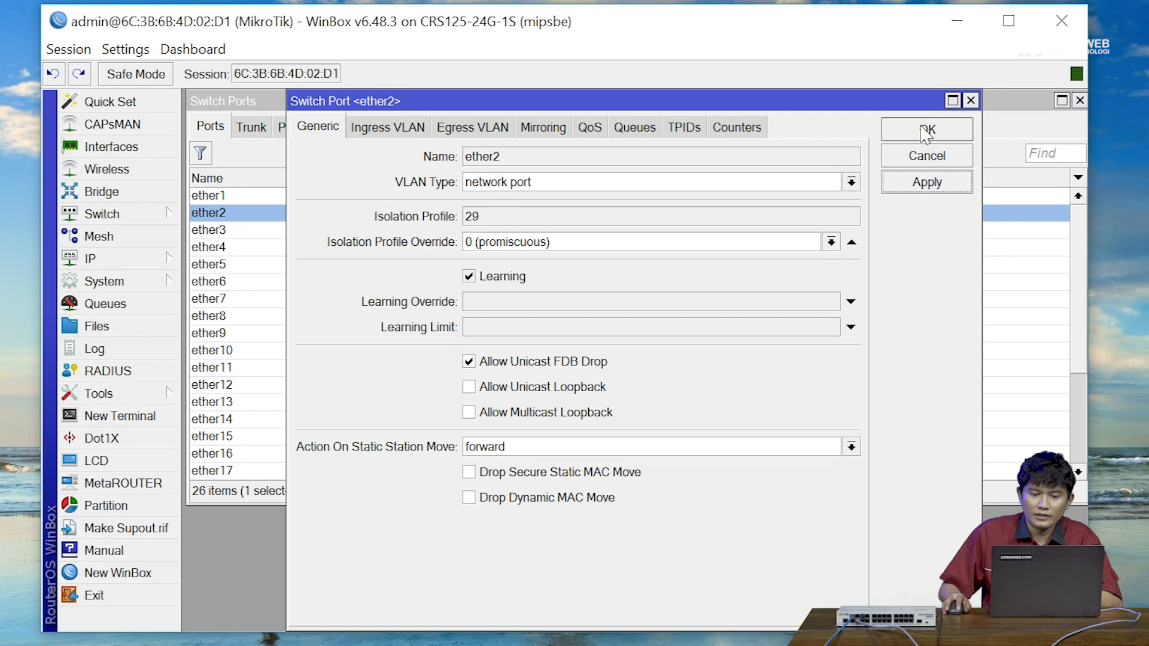
Close the ether2 settings, then set the isolation profile override of switch port ether5 to 1 and save it
{"action": "left_click", "coordinate": [956, 100]}
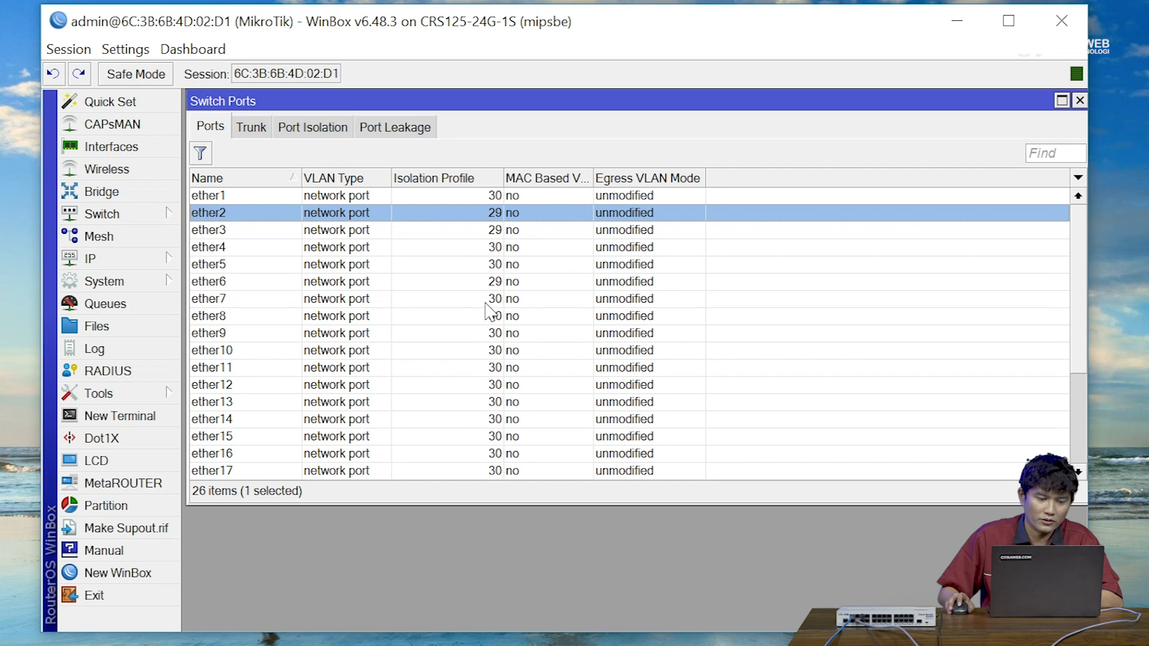
{"action": "left_click", "coordinate": [440, 281]}
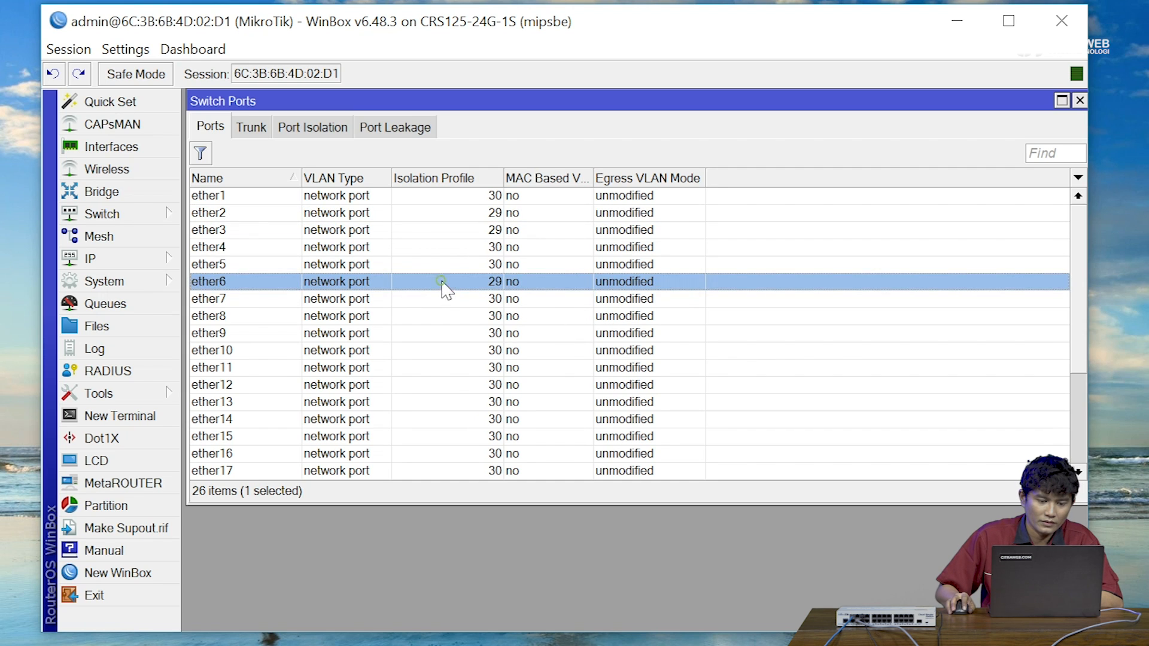
{"action": "left_click", "coordinate": [432, 301]}
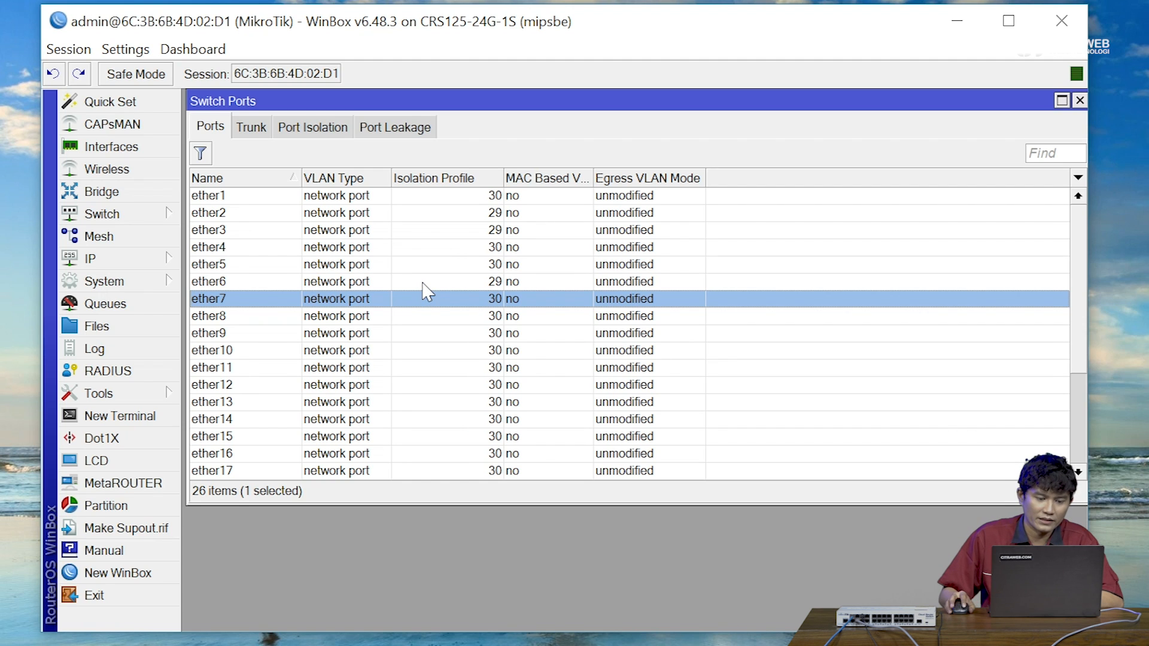
{"action": "double_click", "coordinate": [419, 264]}
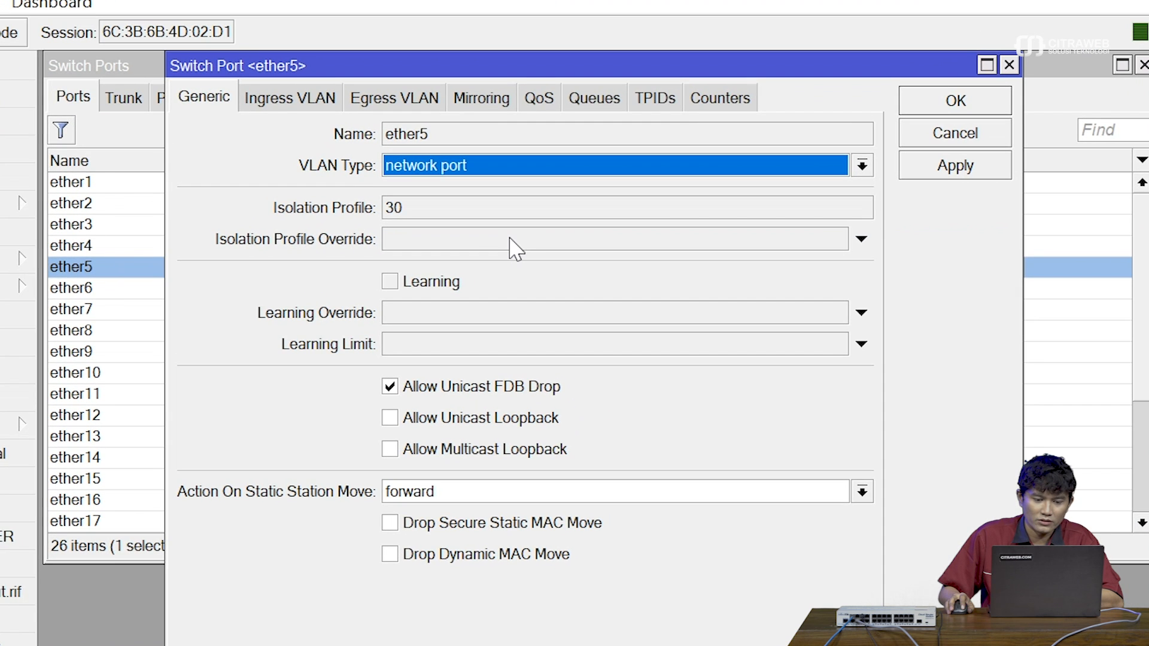
{"action": "left_click", "coordinate": [510, 238]}
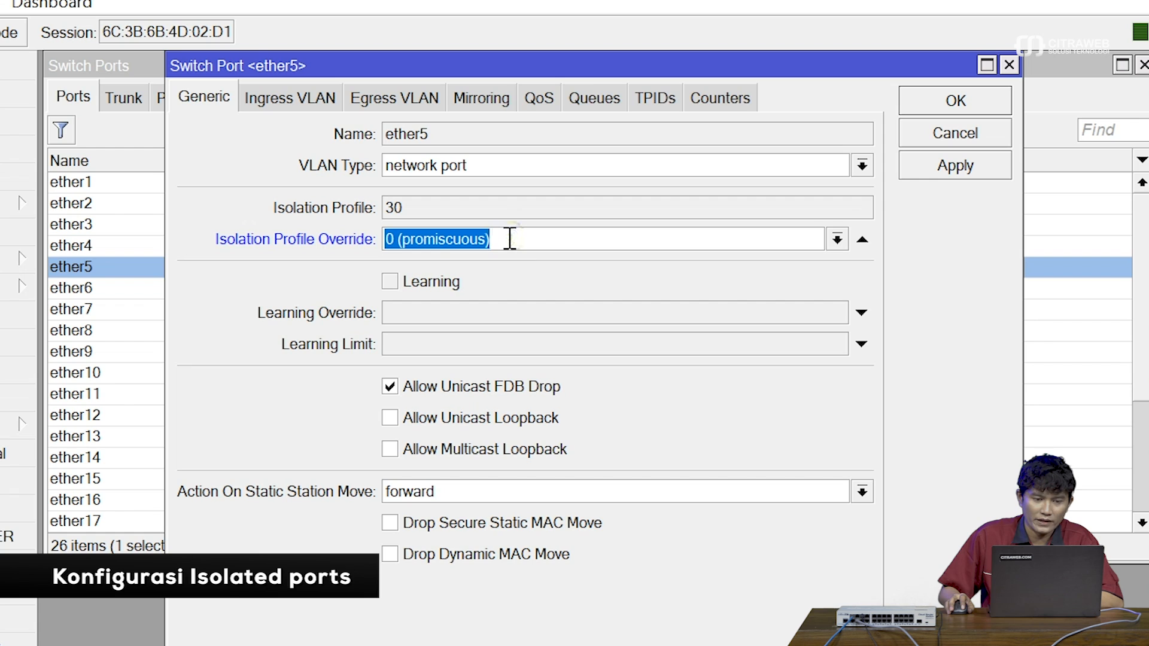
{"action": "type", "text": "1"}
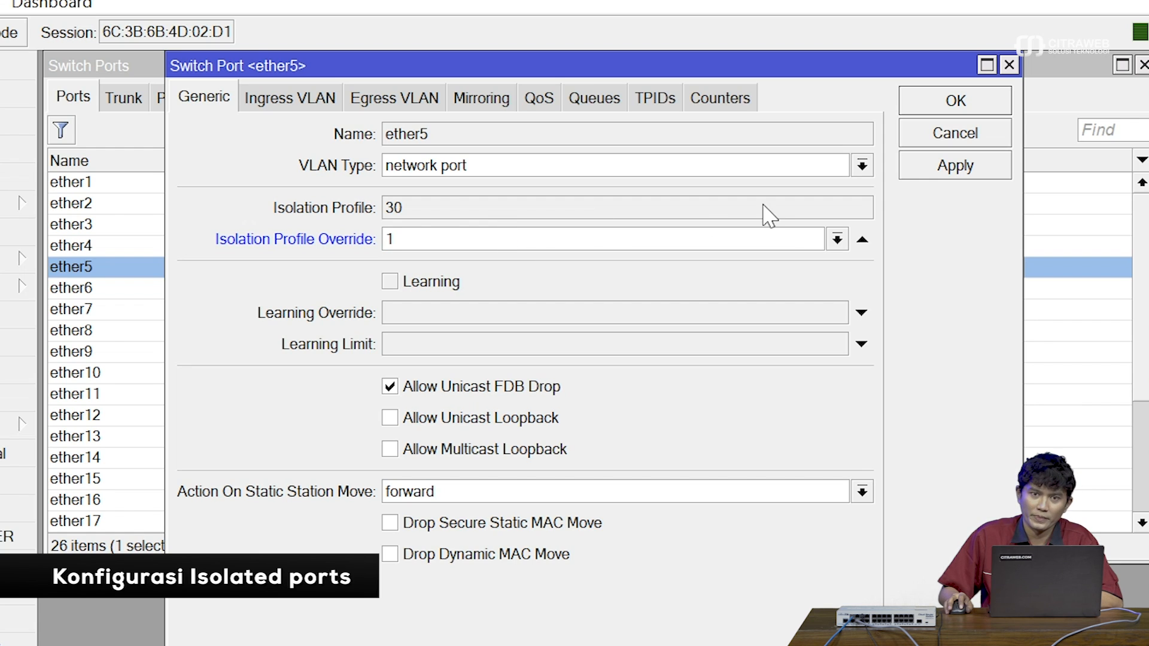
{"action": "left_click", "coordinate": [907, 171]}
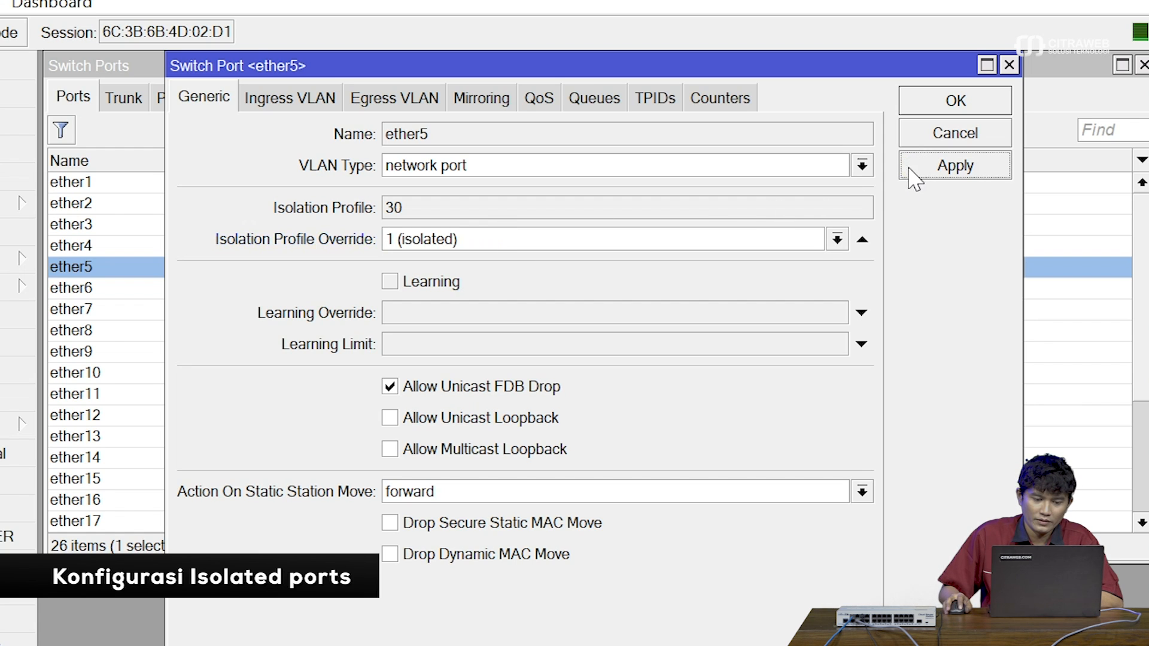
{"action": "left_click", "coordinate": [920, 100]}
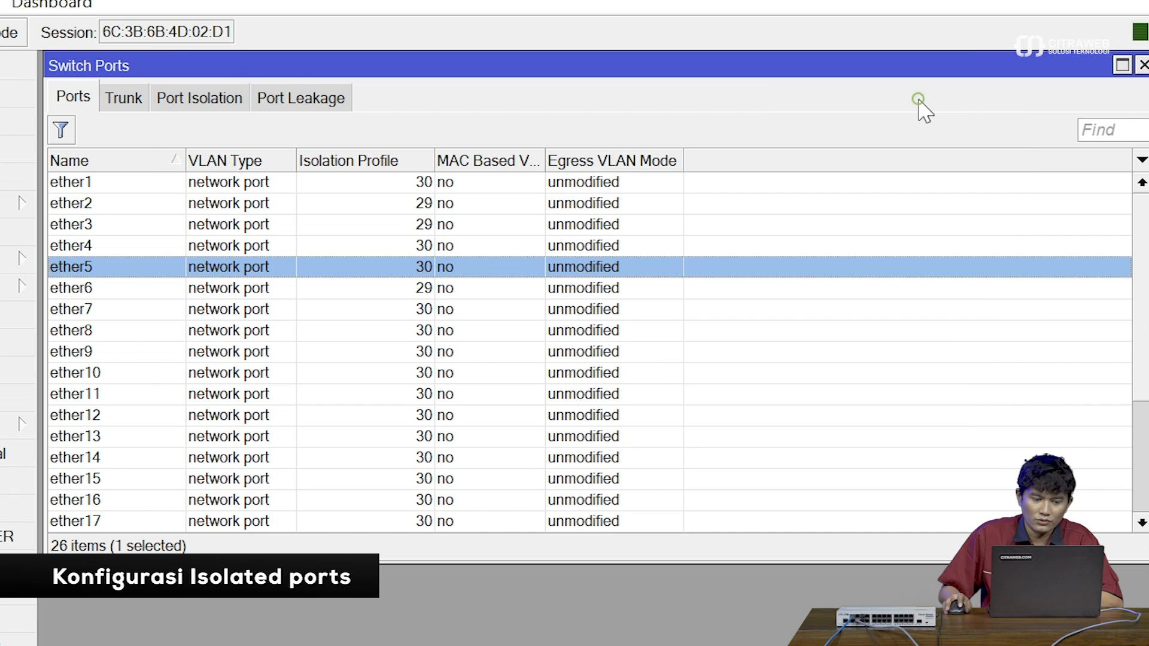
Set the isolation profile override of switch port ether6 to 1 and save it
{"action": "left_click", "coordinate": [472, 291]}
{"action": "double_click", "coordinate": [473, 291]}
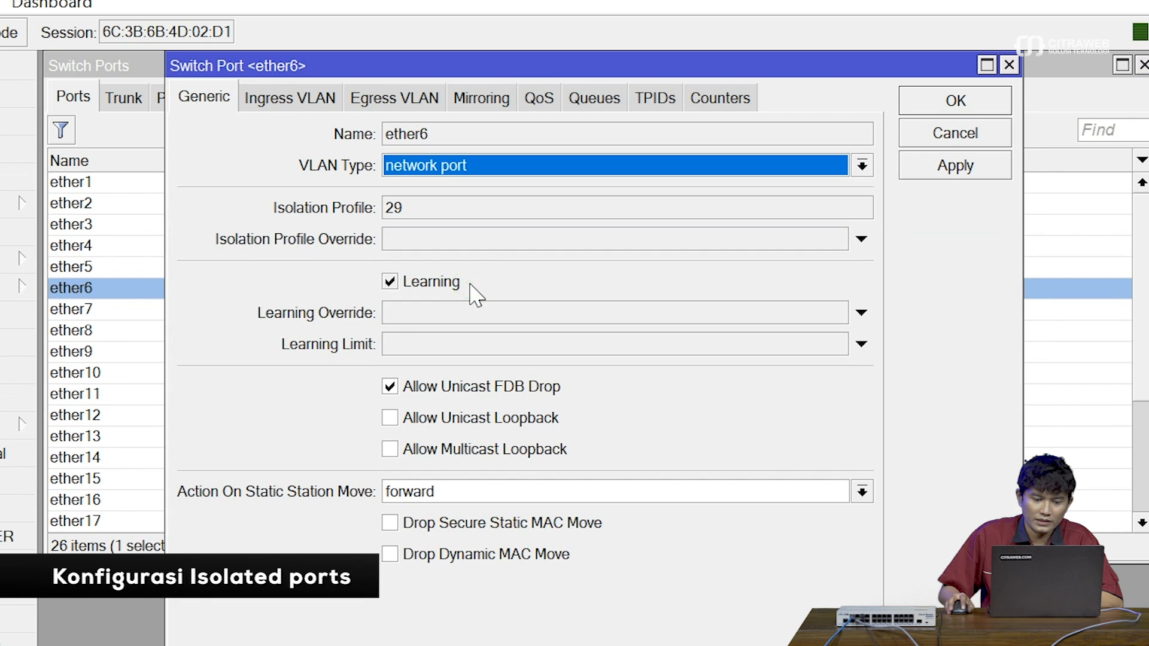
{"action": "left_click", "coordinate": [470, 240]}
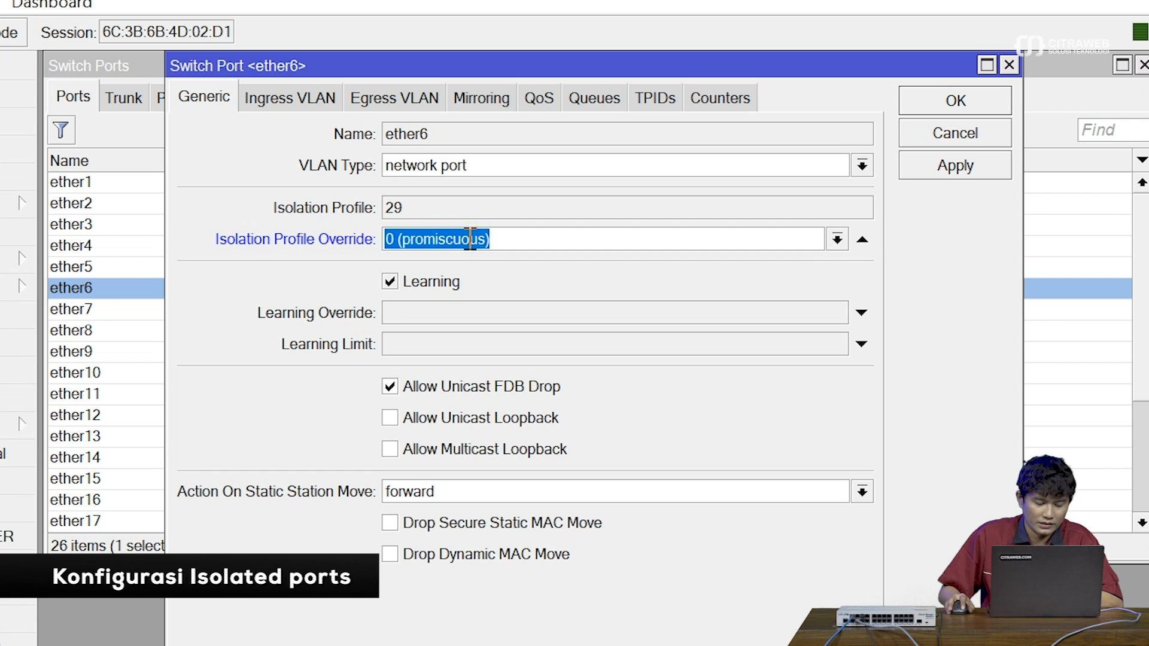
{"action": "type", "text": "1"}
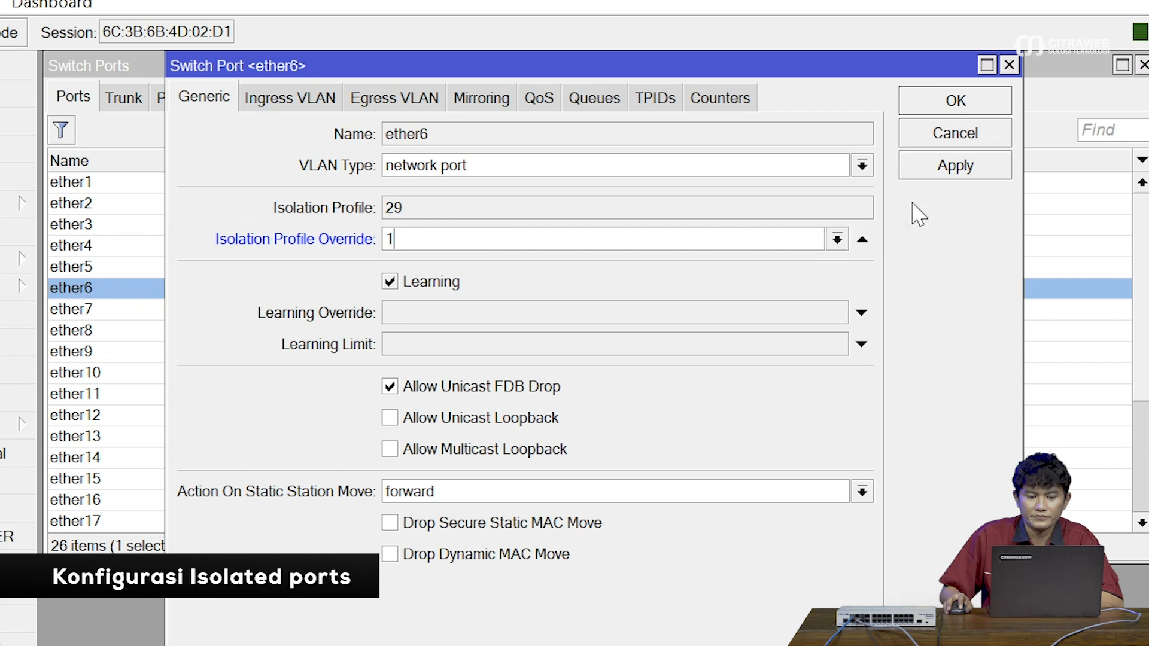
{"action": "left_click", "coordinate": [941, 180]}
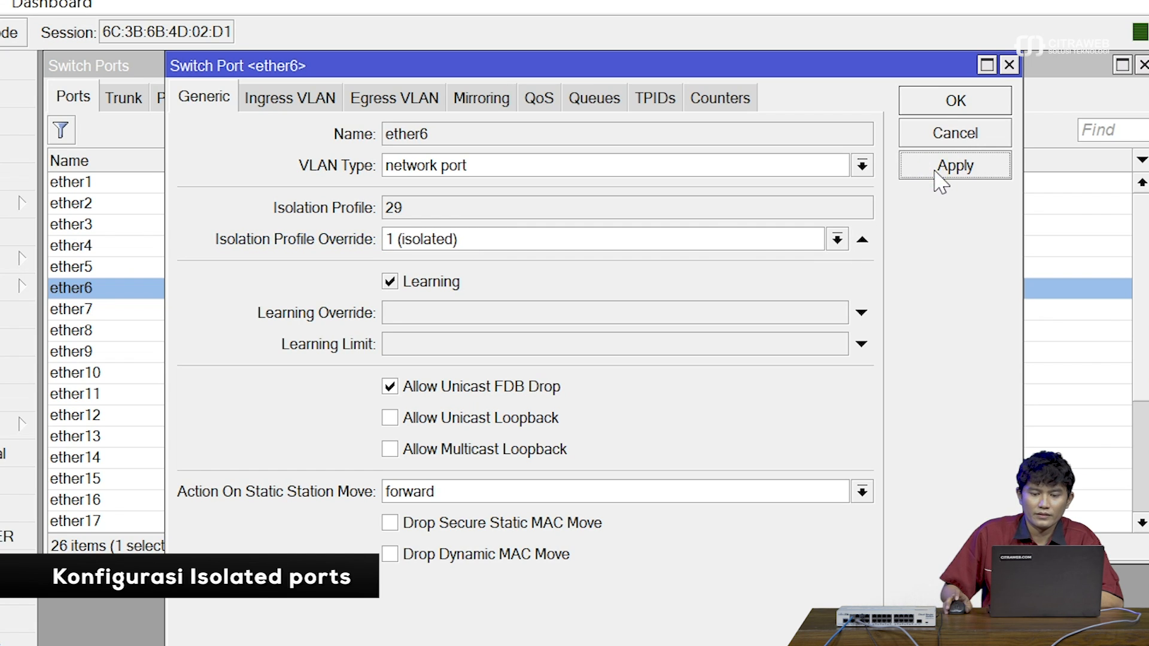
{"action": "left_click", "coordinate": [938, 107]}
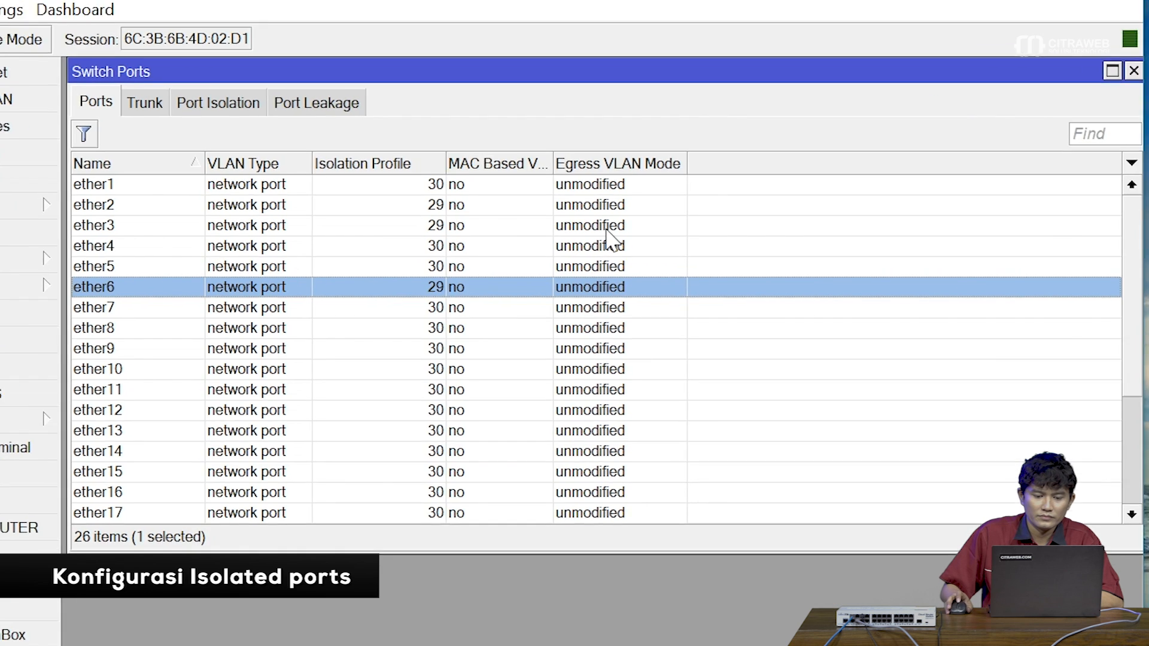
Check the isolation profile override settings of switch ports ether5 and ether6
{"action": "left_click", "coordinate": [439, 264]}
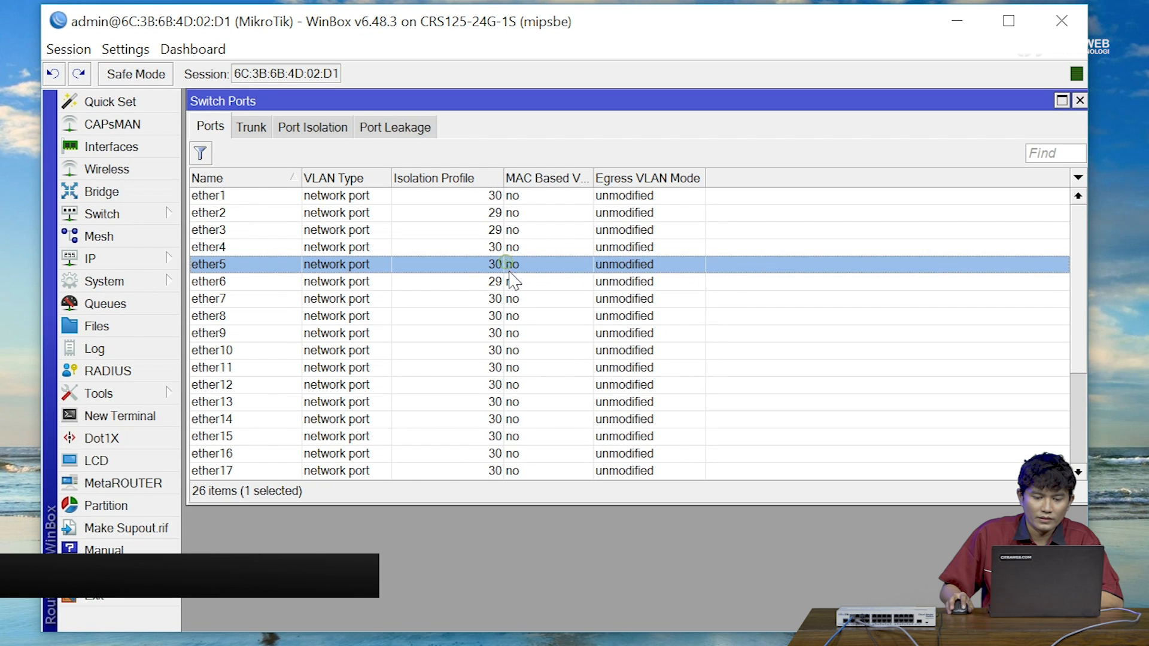
{"action": "left_click", "coordinate": [510, 279]}
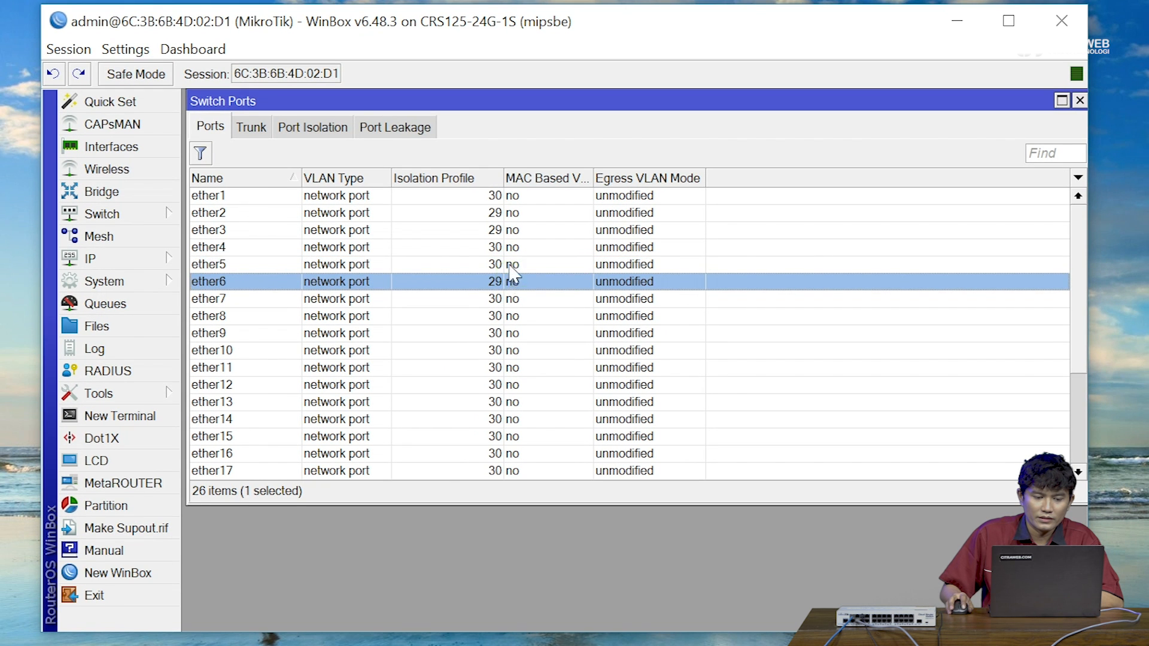
{"action": "left_click", "coordinate": [513, 264]}
{"action": "left_click", "coordinate": [524, 214]}
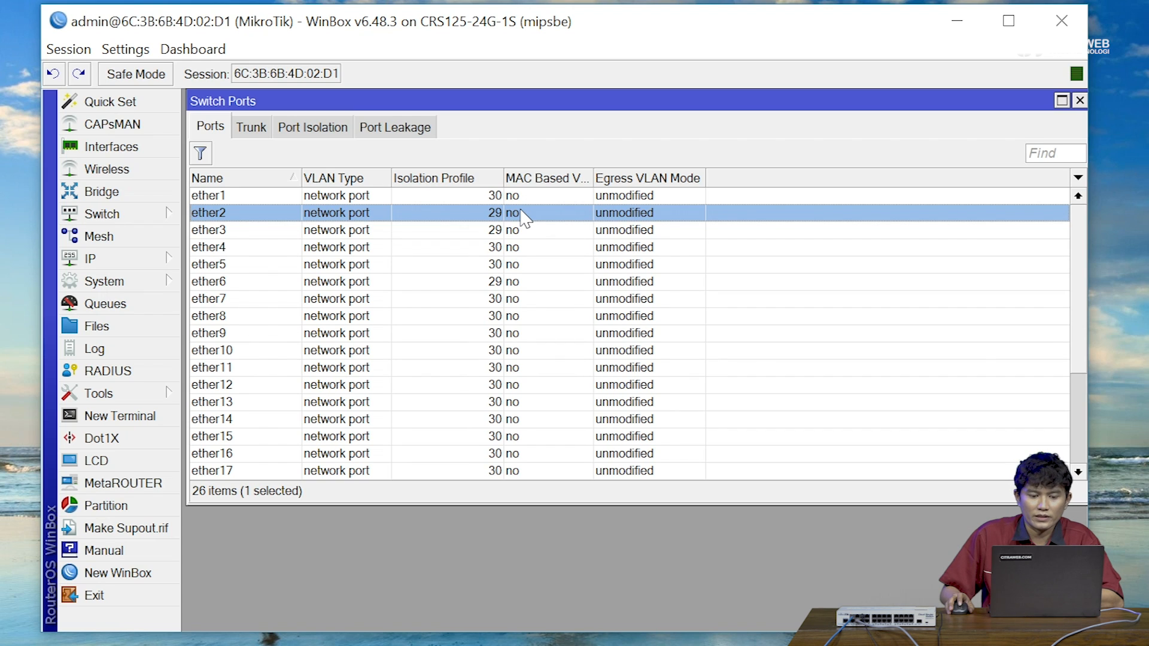
{"action": "left_click", "coordinate": [518, 264]}
{"action": "left_click", "coordinate": [523, 283]}
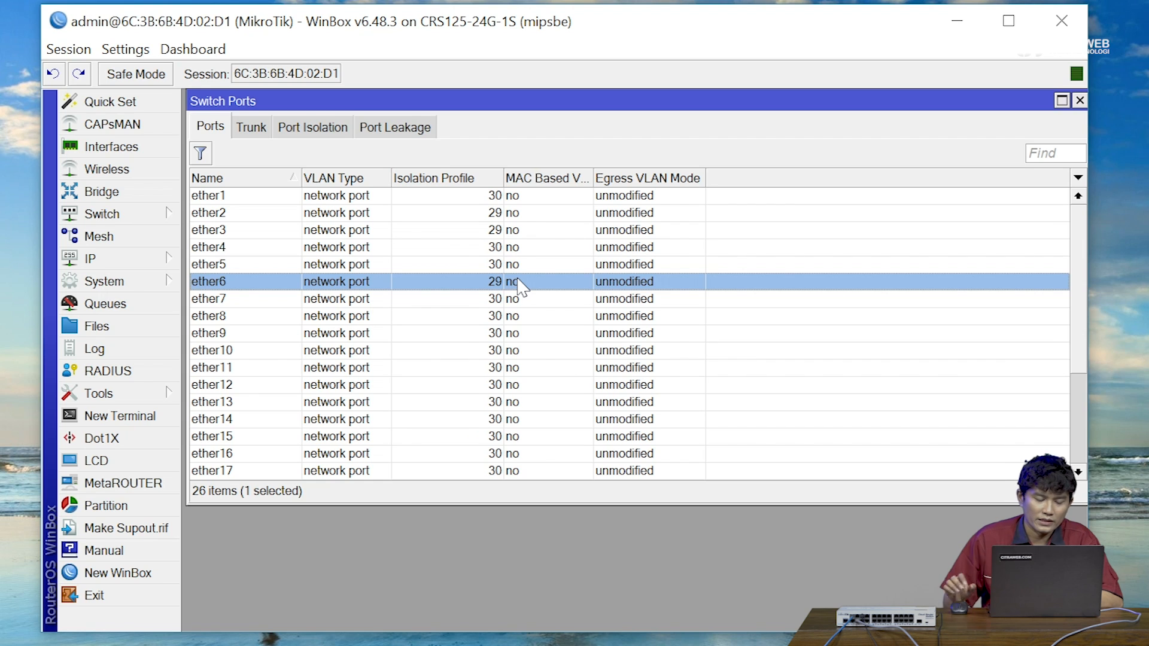
{"action": "left_click", "coordinate": [521, 263]}
{"action": "left_click", "coordinate": [519, 282]}
{"action": "double_click", "coordinate": [522, 264]}
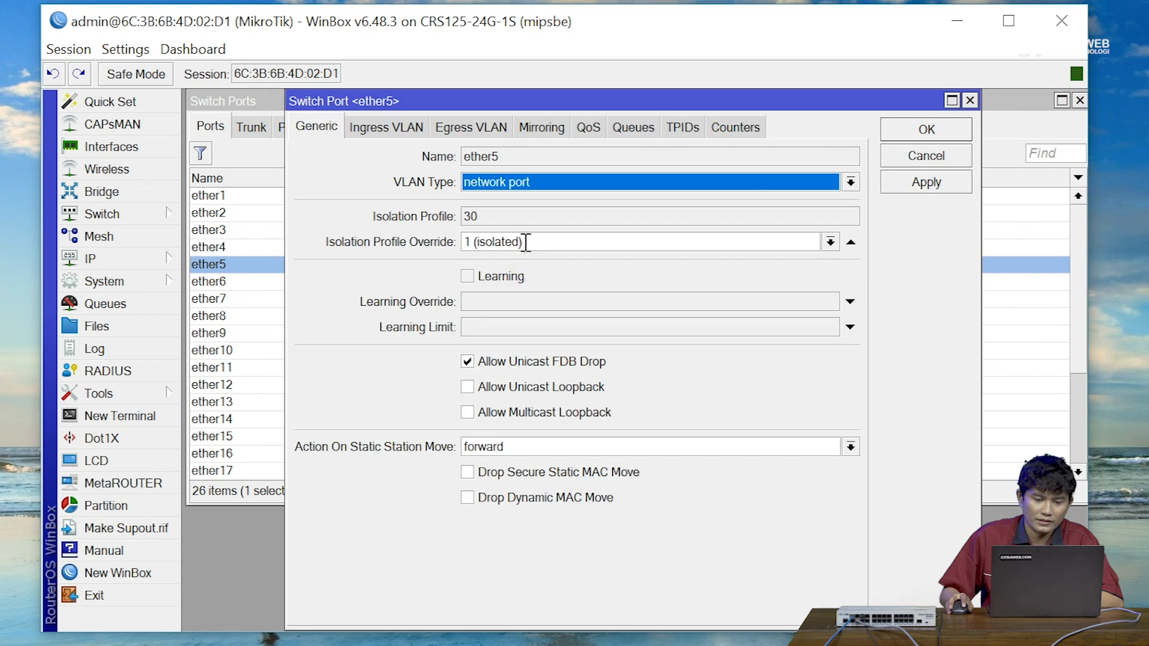
{"action": "left_click", "coordinate": [892, 137]}
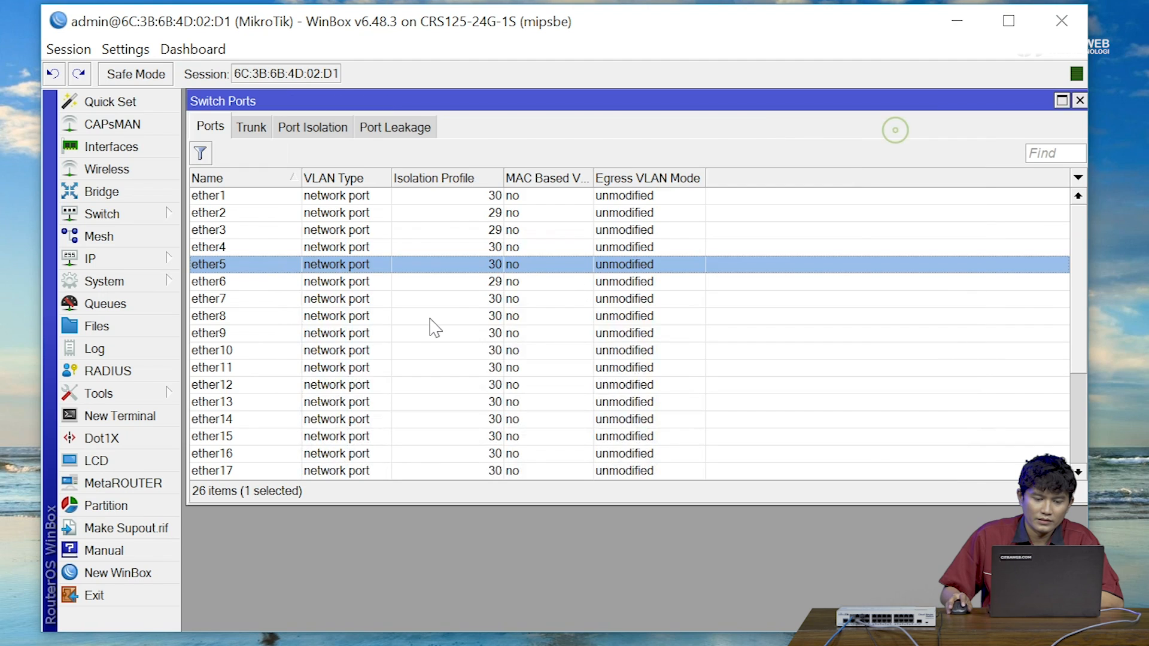
{"action": "double_click", "coordinate": [461, 280]}
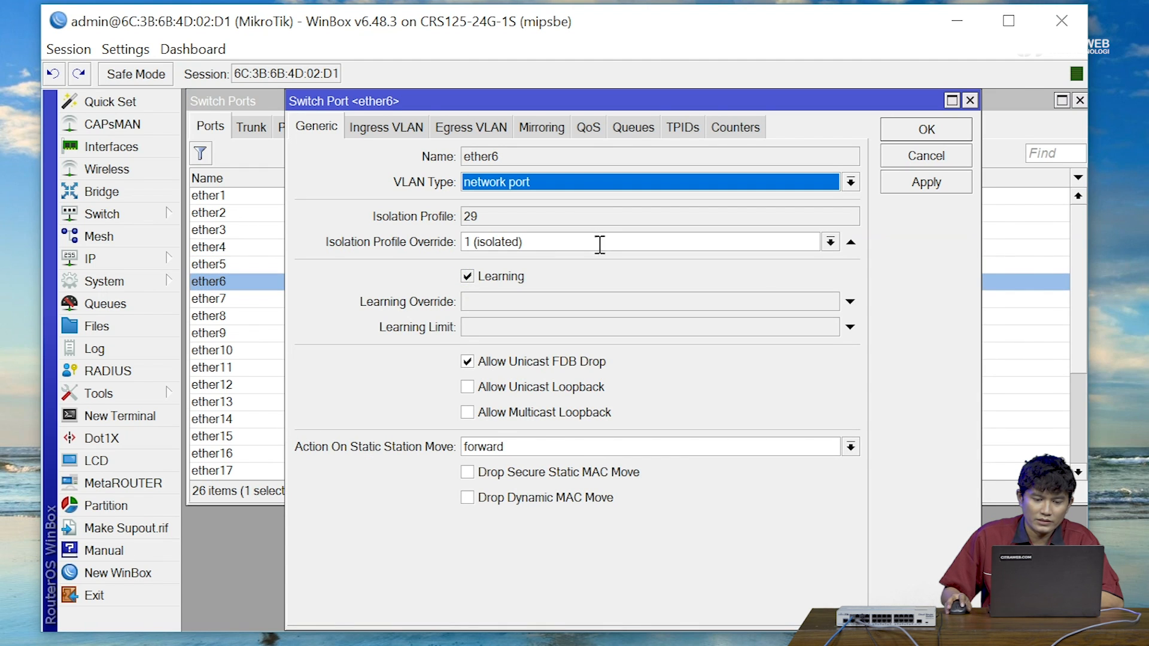
{"action": "left_click", "coordinate": [896, 136]}
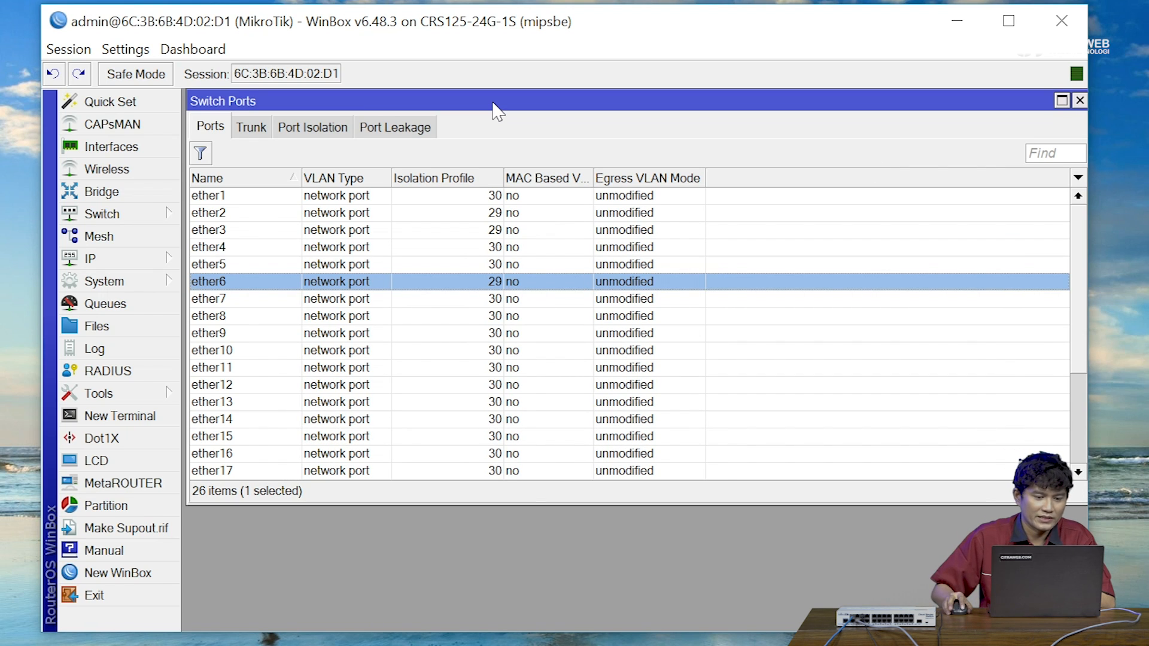
Start a new switch port isolation entry for port ether2 with type dst
{"action": "left_click", "coordinate": [327, 131]}
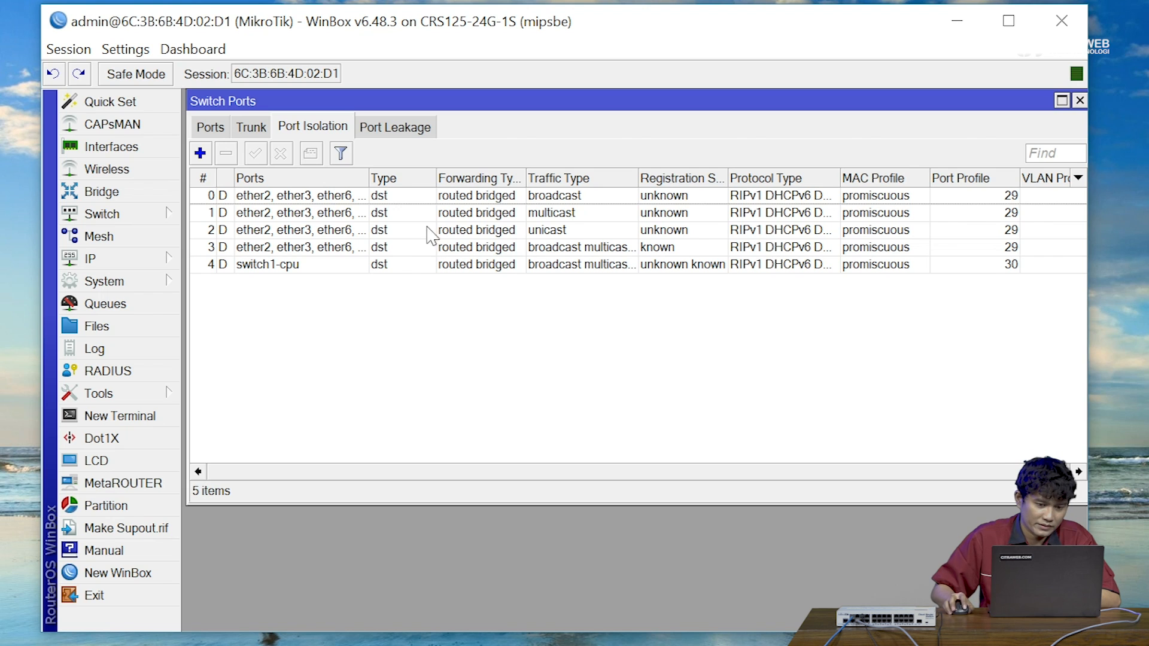
{"action": "left_click", "coordinate": [202, 154]}
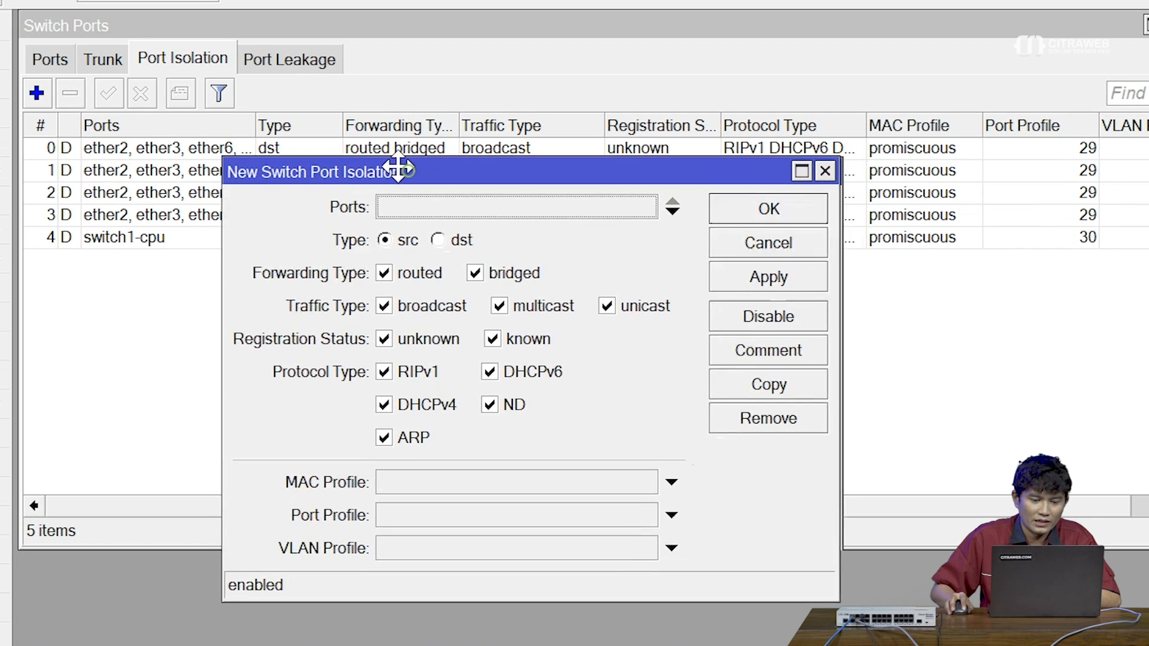
{"action": "left_click_drag", "start_coordinate": [398, 167], "coordinate": [381, 155]}
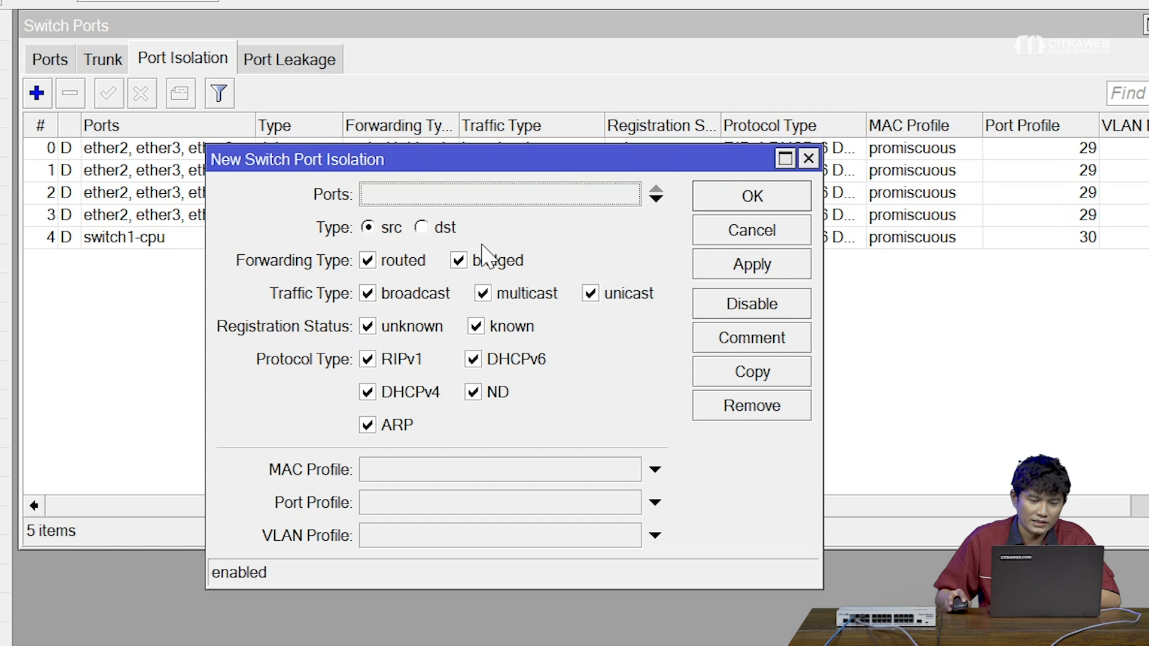
{"action": "left_click", "coordinate": [546, 193]}
{"action": "left_click", "coordinate": [629, 194]}
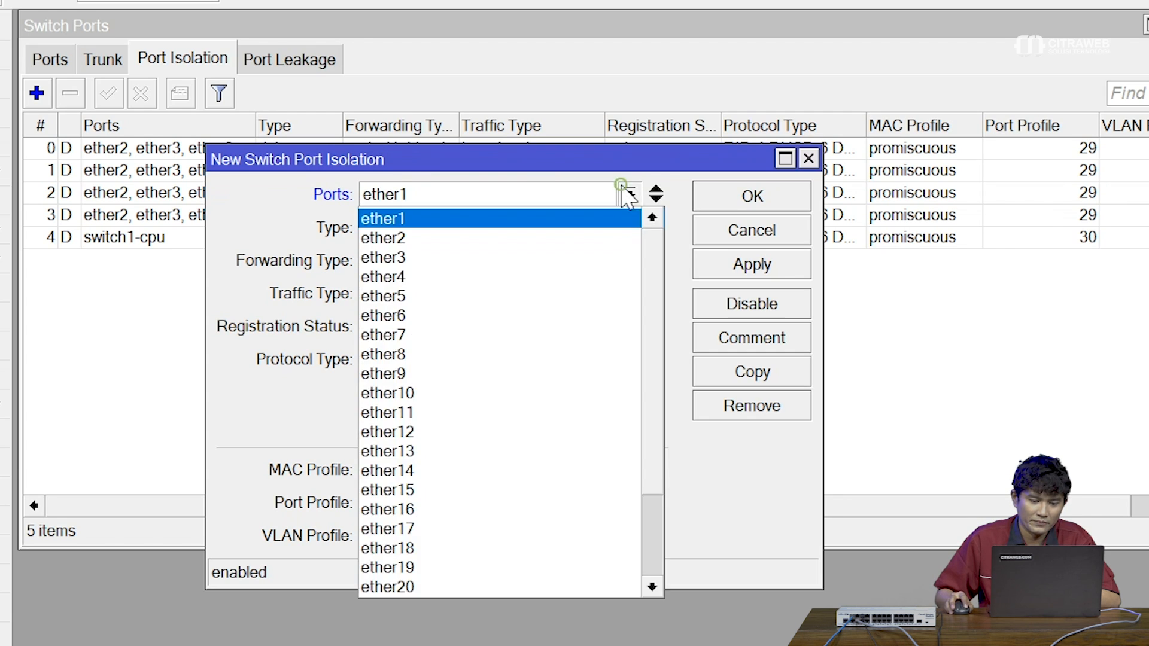
{"action": "left_click", "coordinate": [584, 238]}
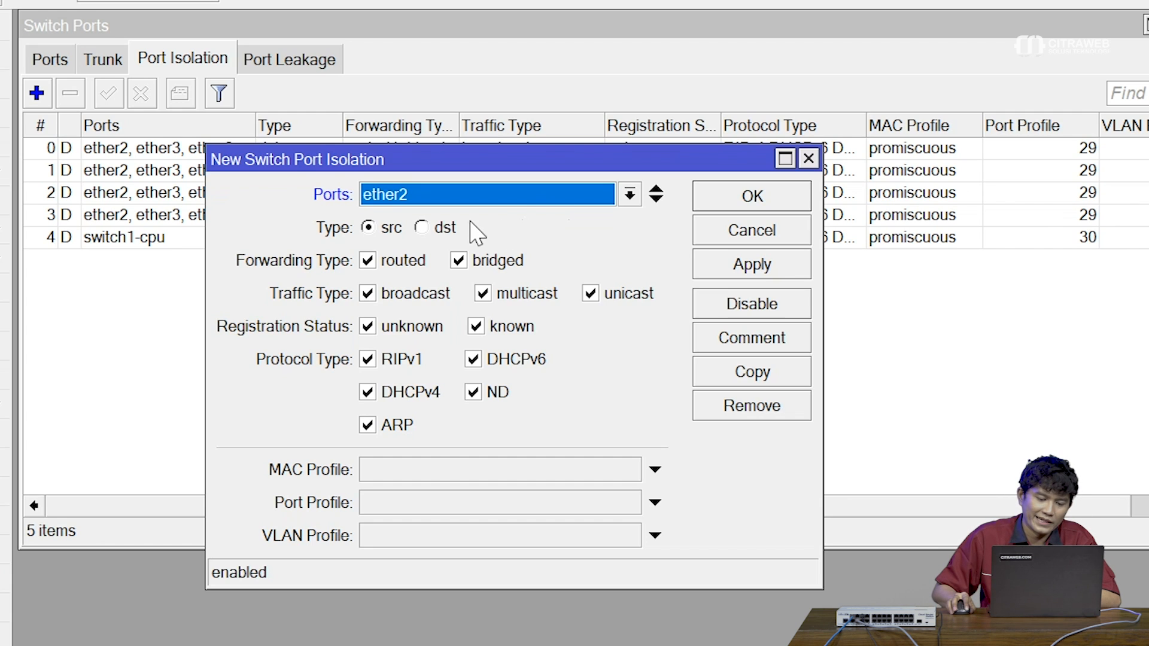
{"action": "left_click", "coordinate": [446, 232]}
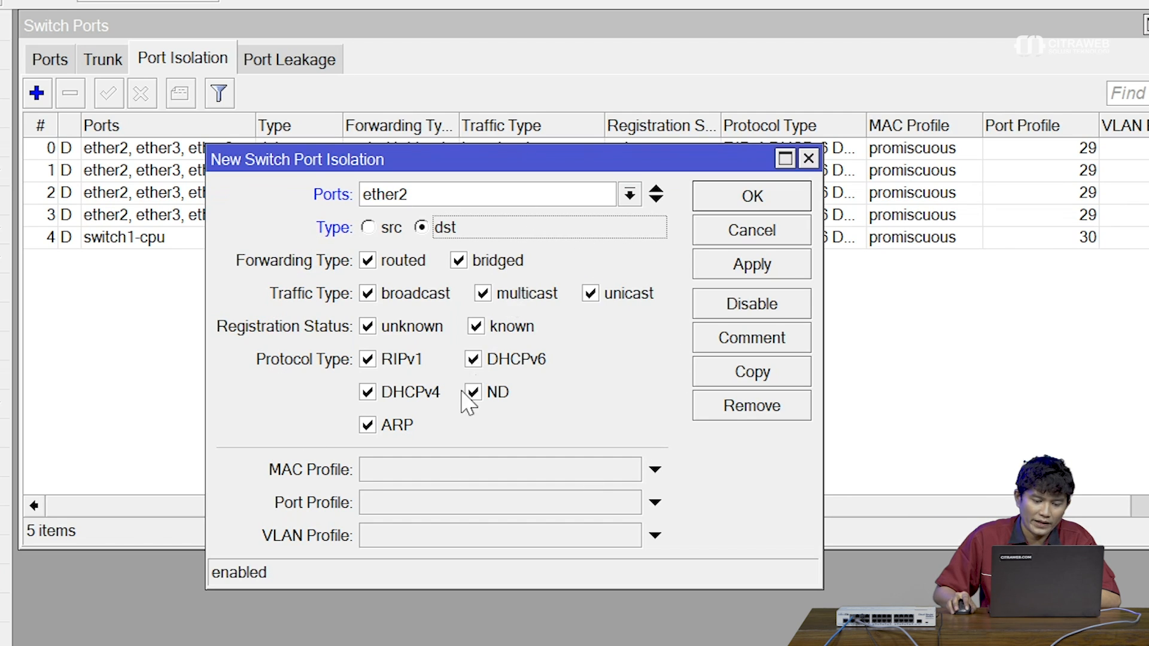
Set the new isolation entry's port profile to 1 and save the entry
{"action": "left_click", "coordinate": [446, 503]}
{"action": "type", "text": "1"}
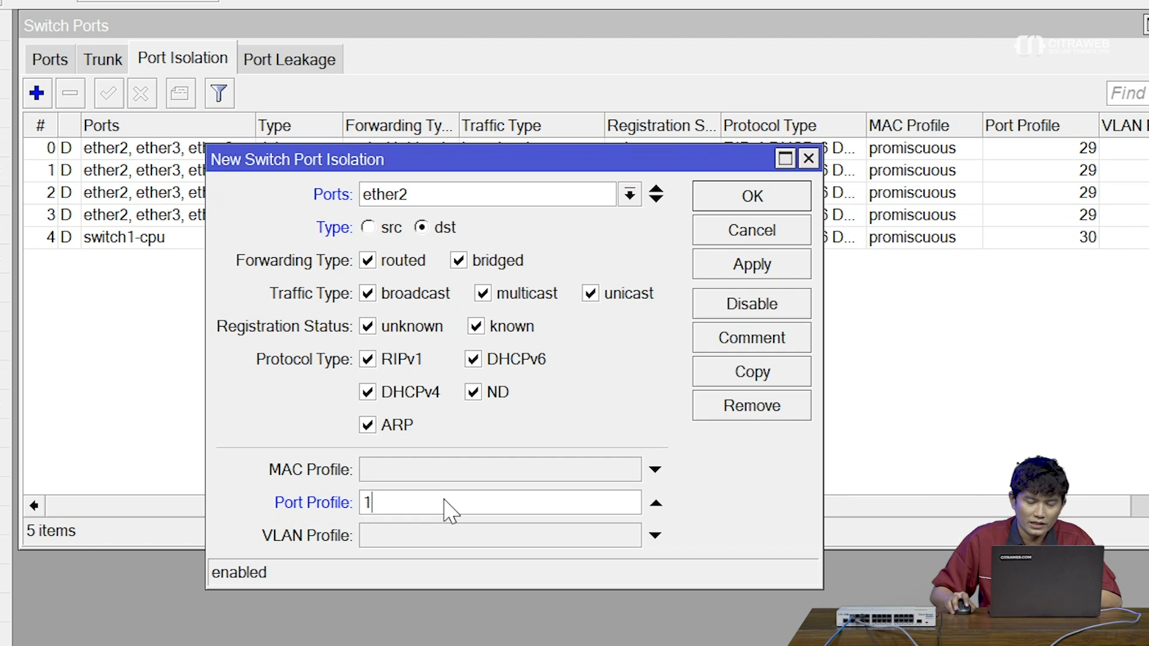
{"action": "left_click", "coordinate": [748, 268]}
{"action": "left_click", "coordinate": [751, 197]}
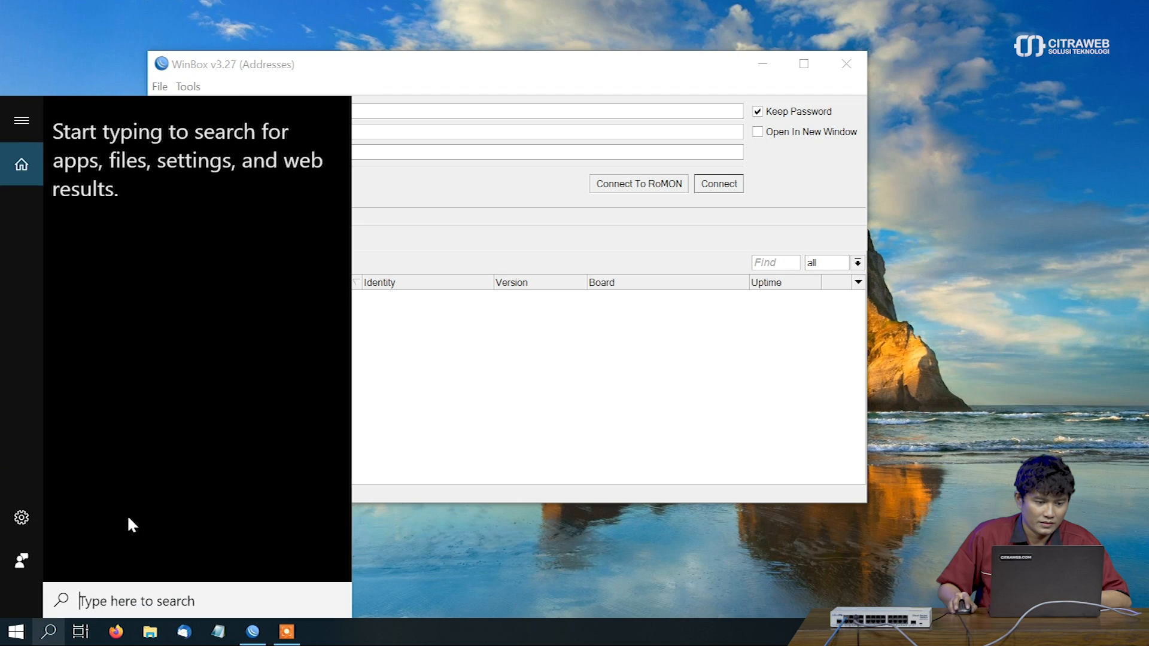
Switch to Command Prompt, running it as administrator, and reposition its window on the desktop
{"action": "type", "text": "cmd"}
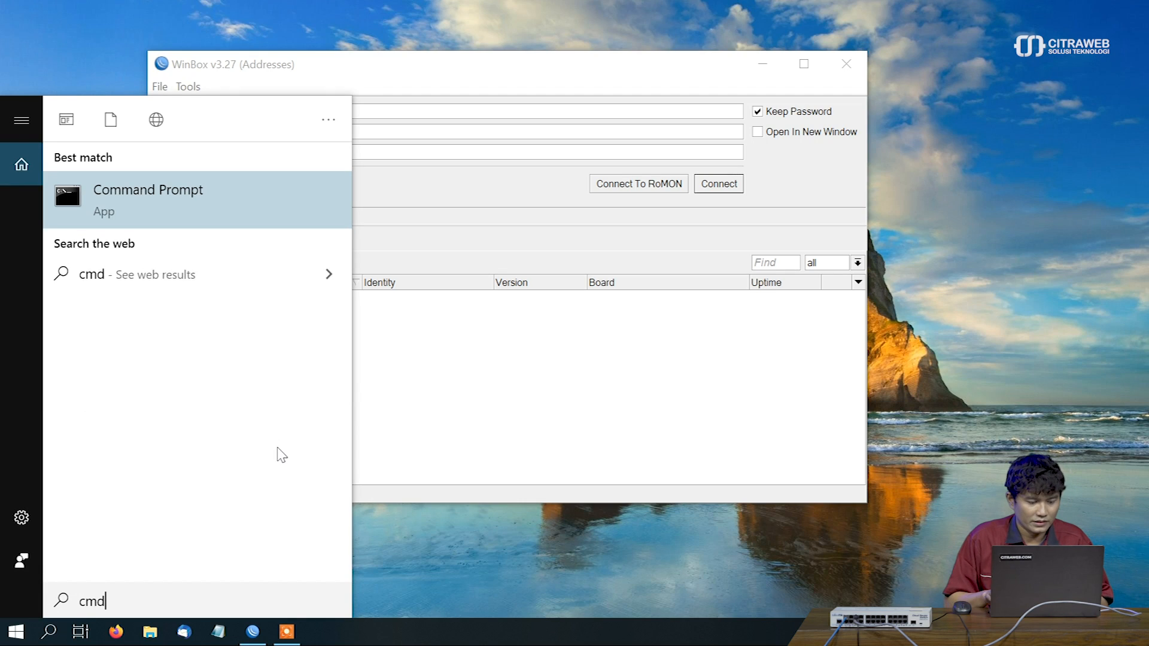
{"action": "key", "text": "ctrl+shift+Return"}
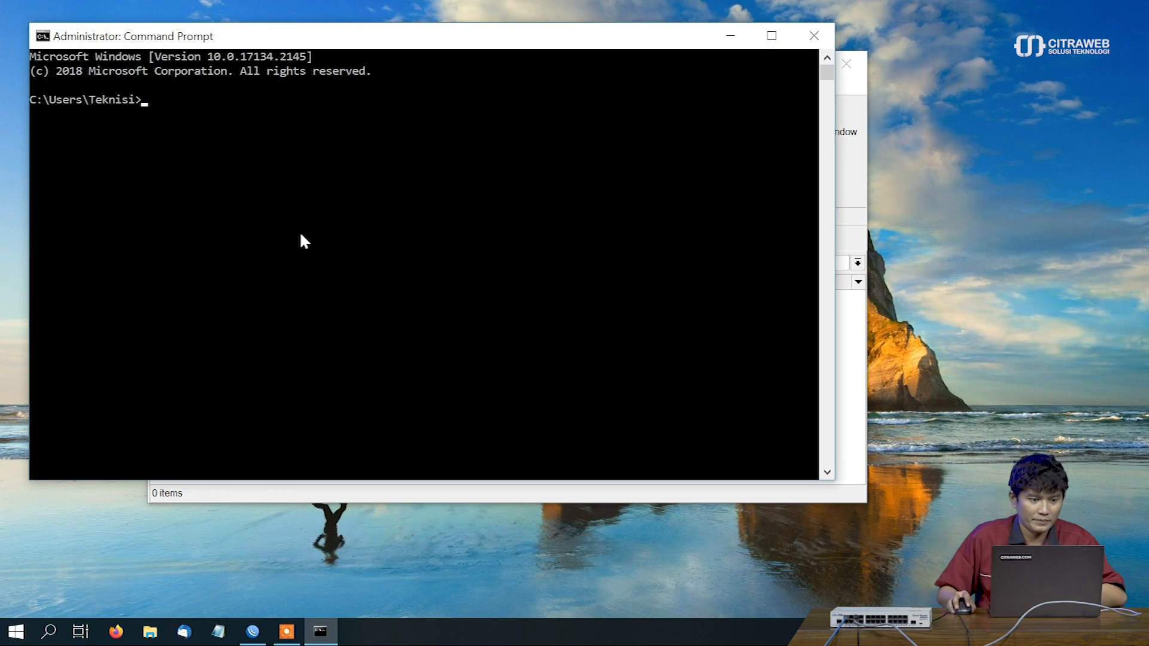
{"action": "left_click_drag", "start_coordinate": [297, 46], "coordinate": [685, 162]}
{"action": "left_click", "coordinate": [567, 82]}
{"action": "left_click", "coordinate": [763, 63]}
{"action": "left_click_drag", "start_coordinate": [838, 150], "coordinate": [588, 129]}
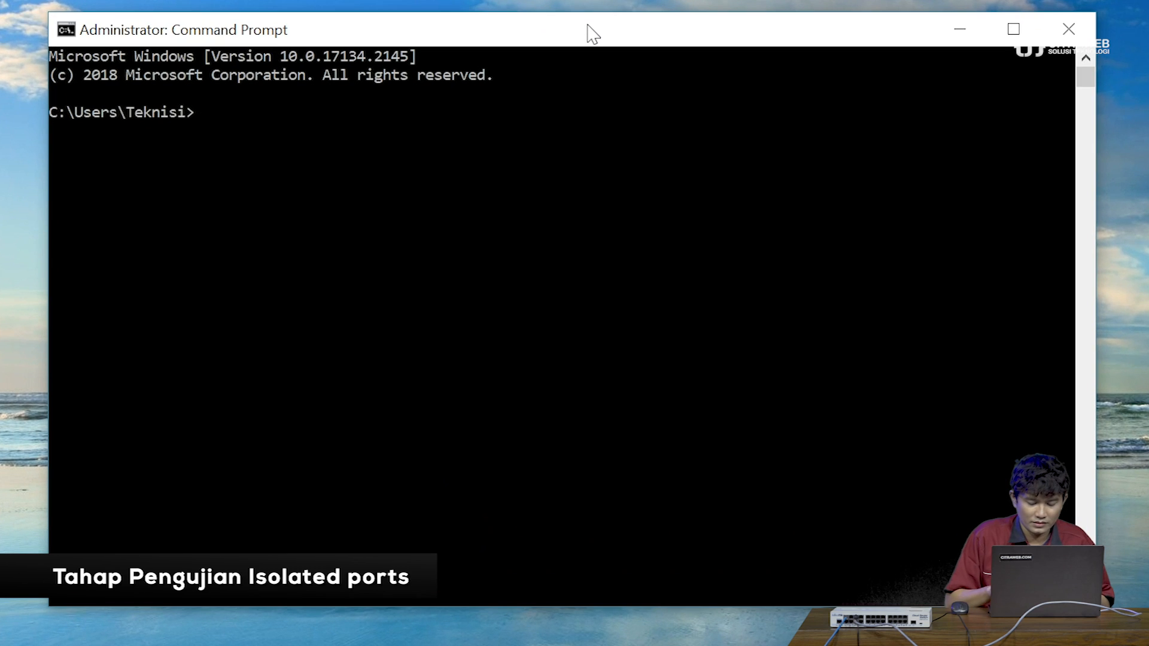
Ping 192.168.73.225 to test connectivity to the other host between the isolated ports
{"action": "type", "text": "ping"}
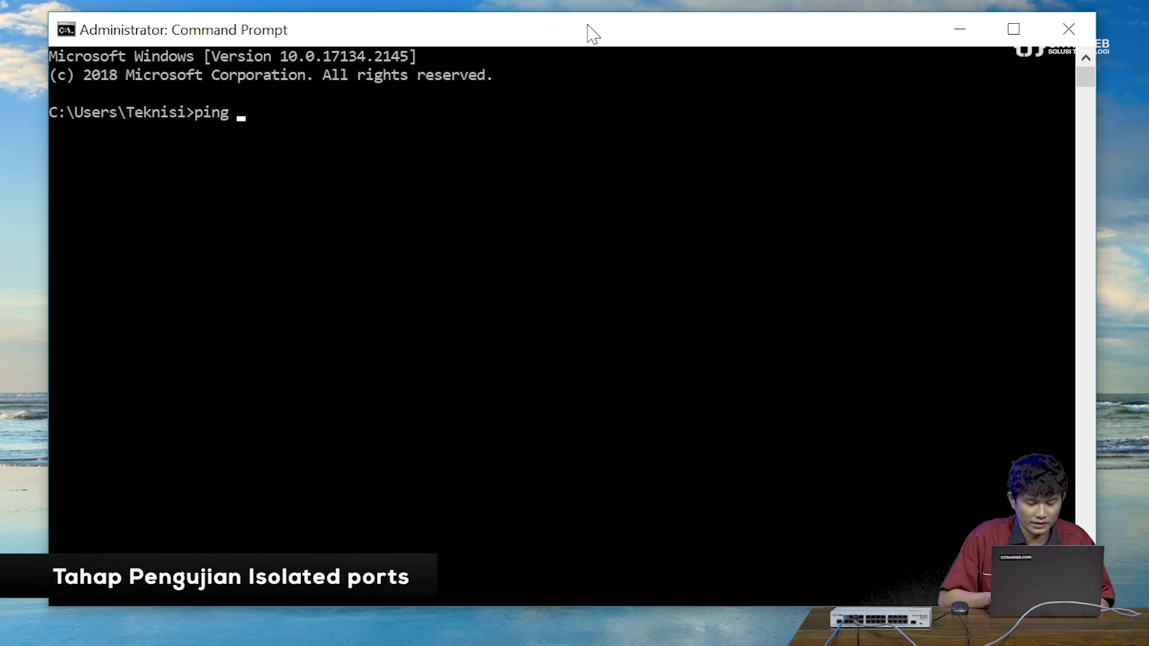
{"action": "type", "text": "192.168.73.225"}
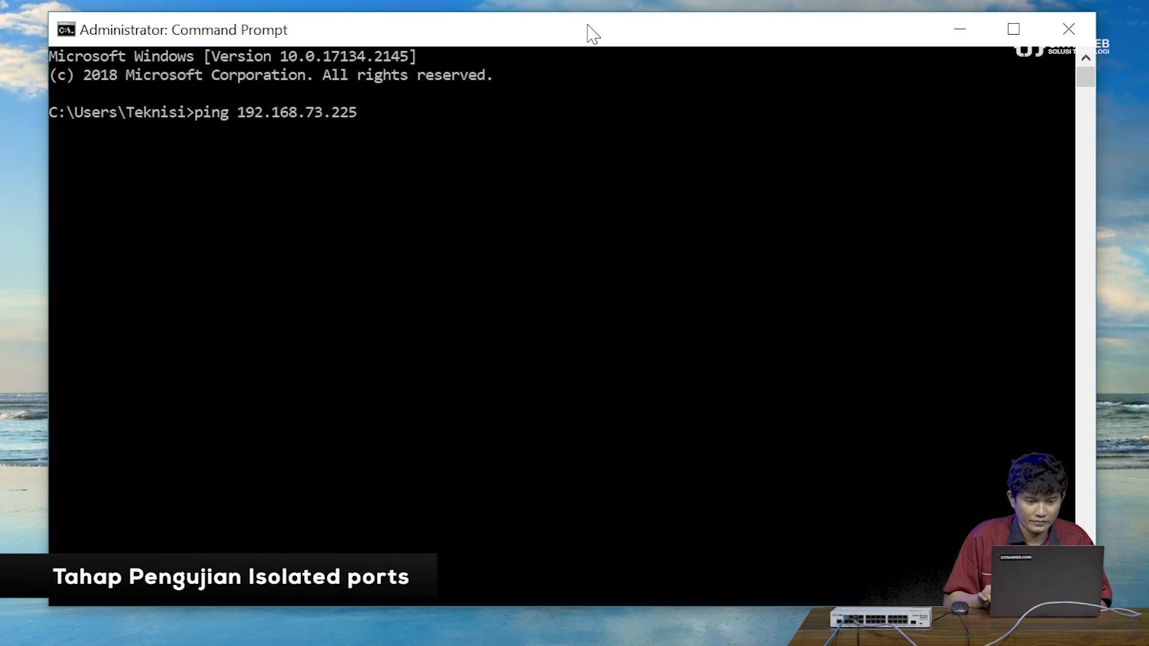
{"action": "key", "text": "Return"}
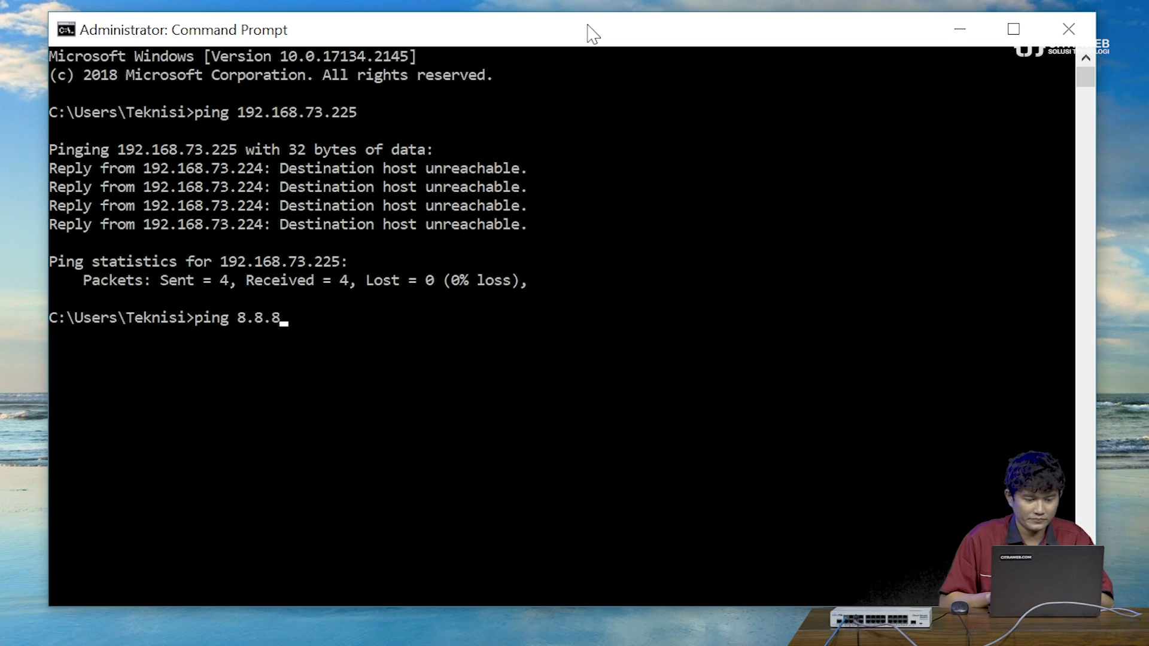
Ping 8.8.8.8 to test internet connectivity from the isolated port
{"action": "key", "text": "Return"}
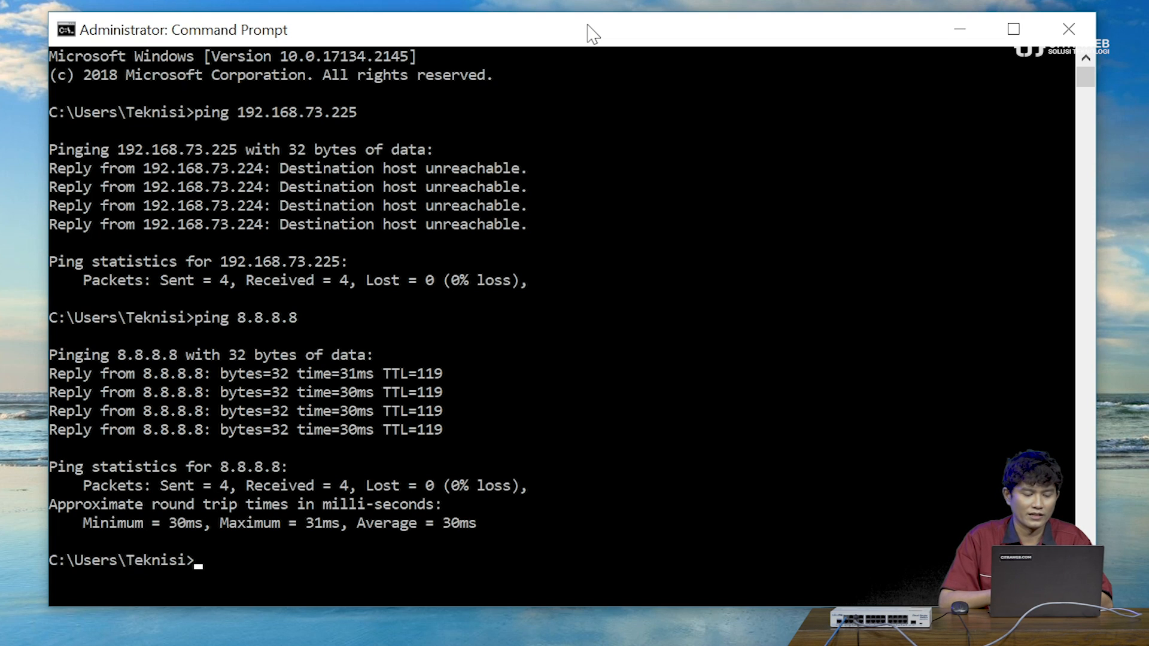
{"action": "key", "text": "Return"}
{"action": "key", "text": "Return"}
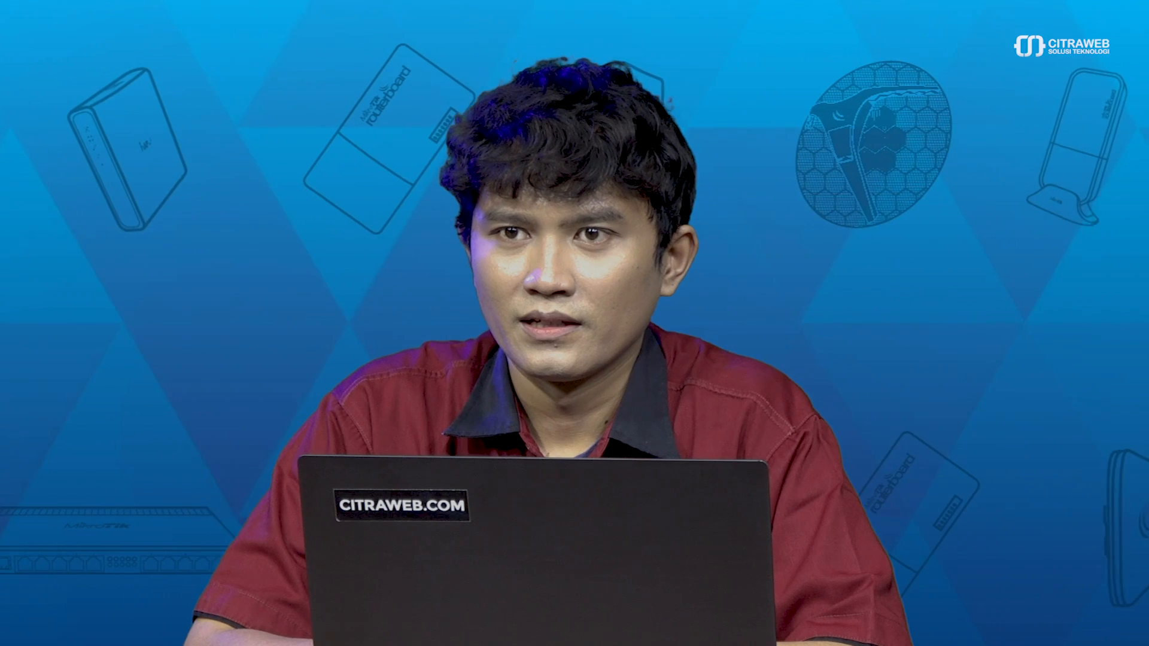
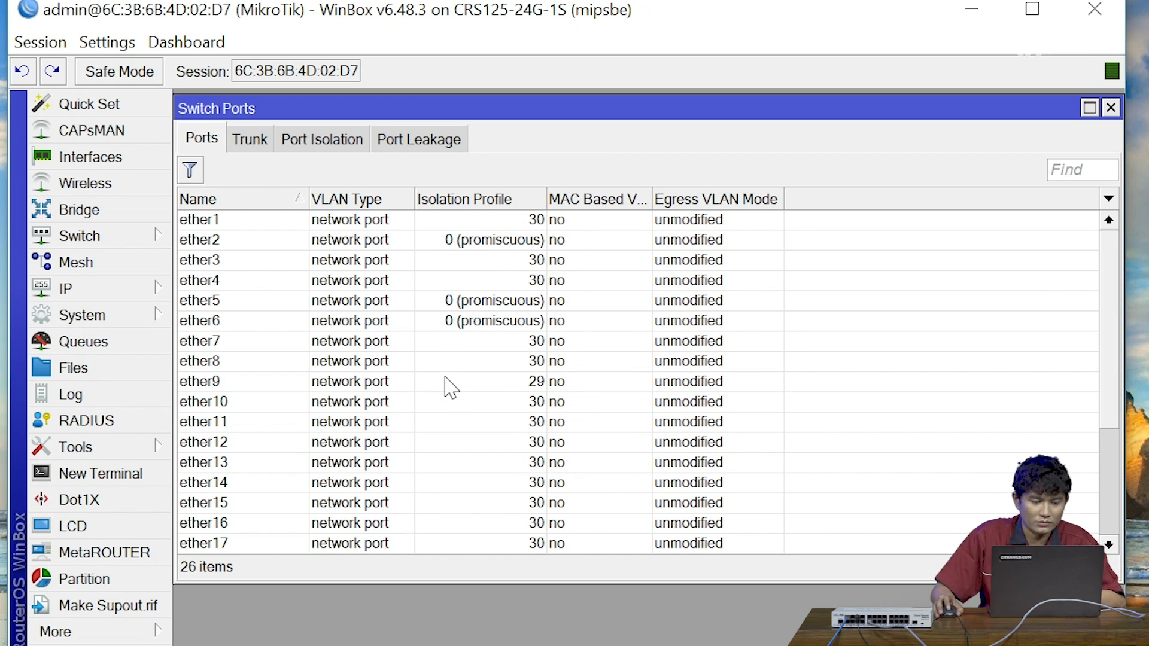
{"action": "left_click", "coordinate": [445, 379]}
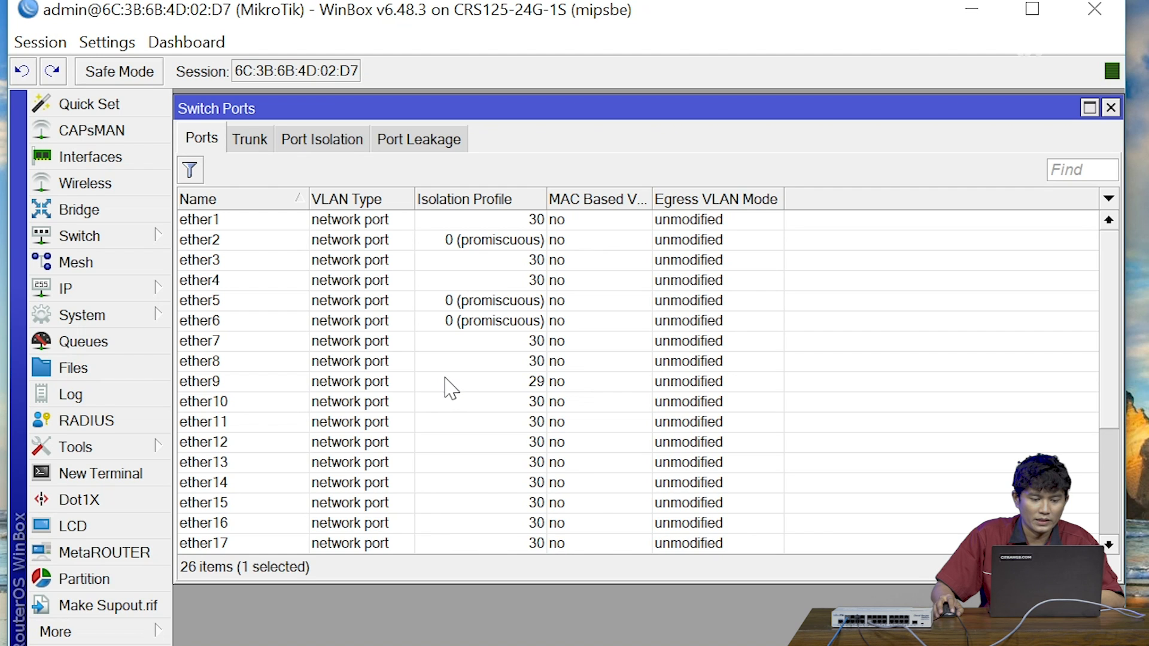
{"action": "left_click", "coordinate": [460, 405]}
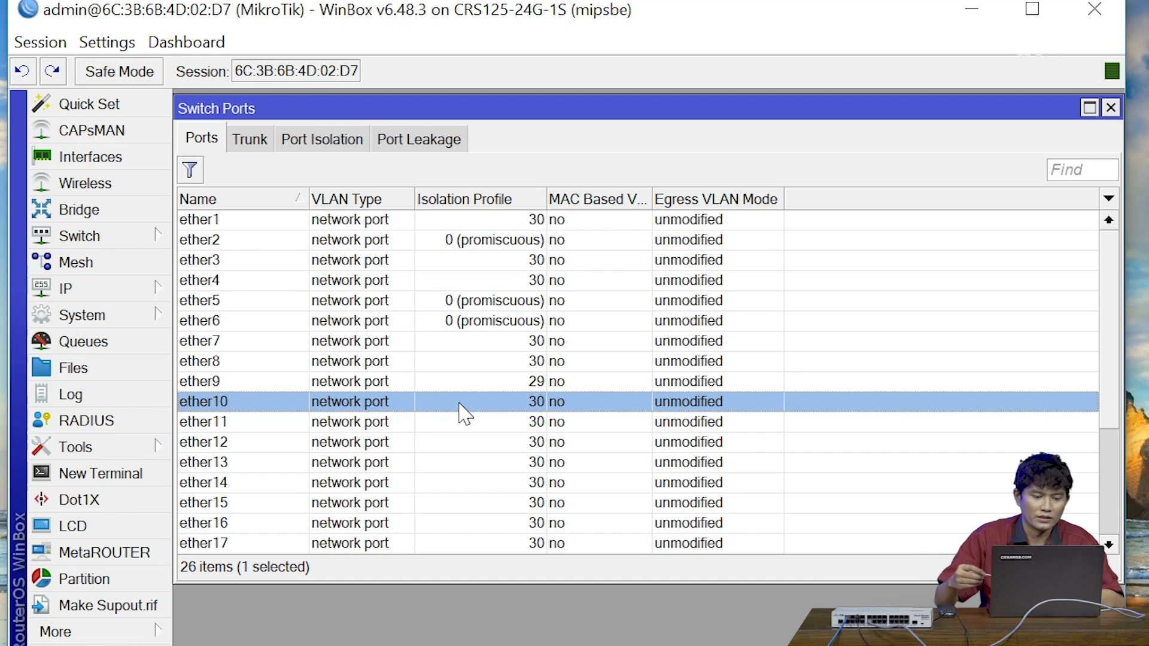
{"action": "left_click", "coordinate": [436, 340]}
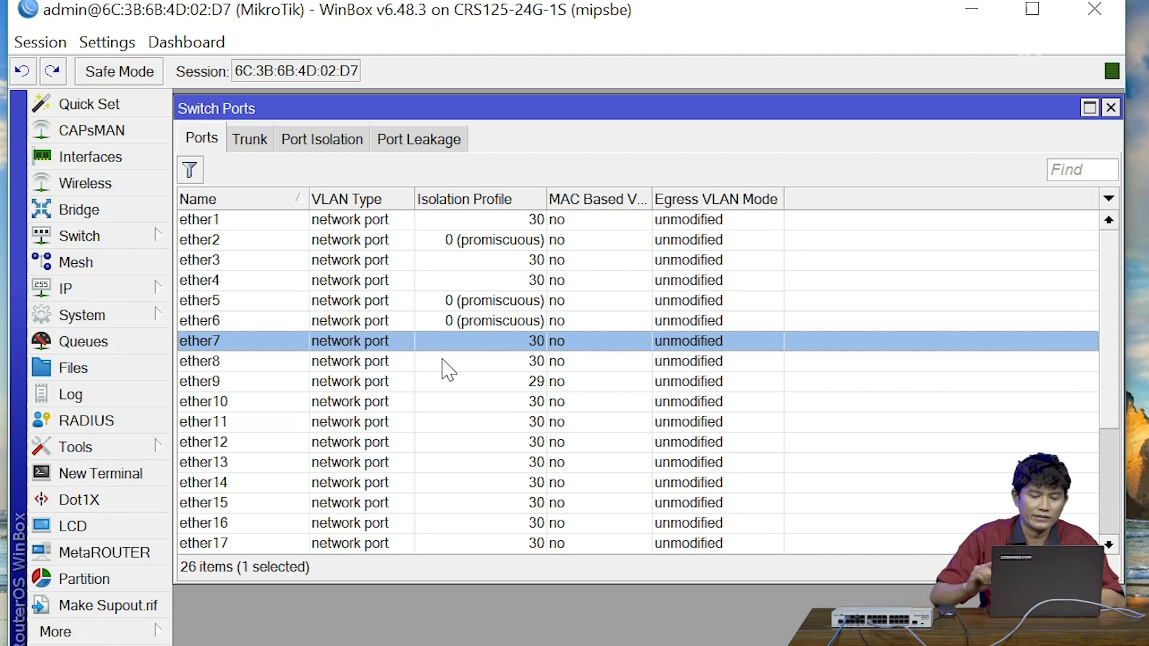
{"action": "left_click", "coordinate": [445, 362]}
{"action": "left_click", "coordinate": [448, 345]}
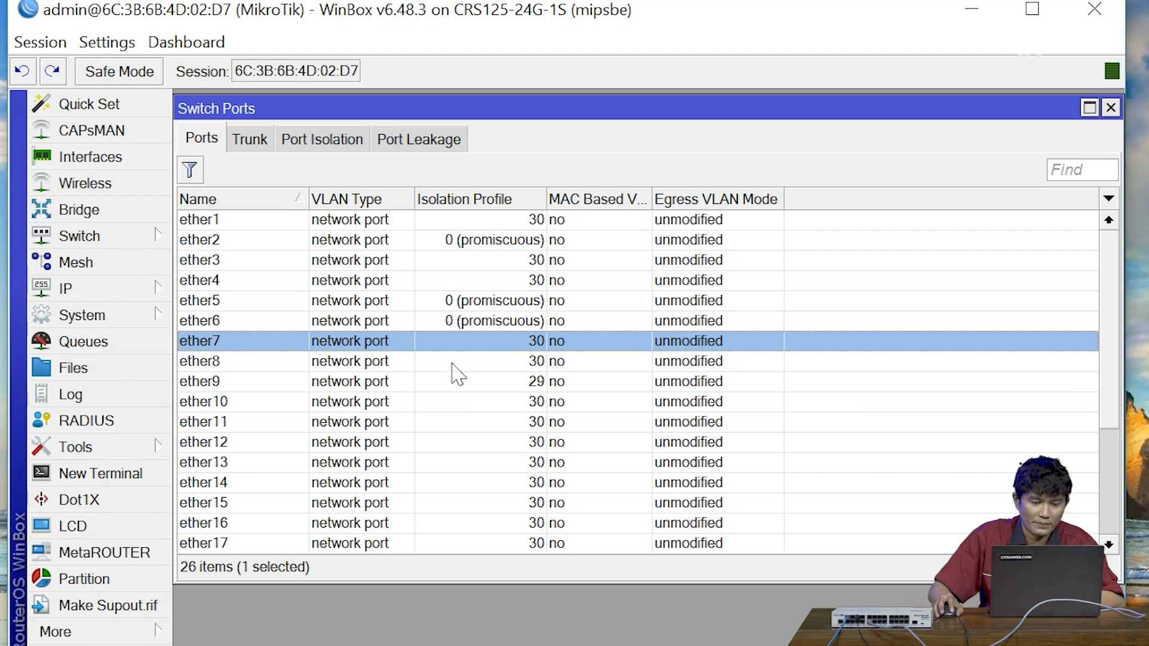
Set the isolation profile override of switch port ether7 to 3 and save the port
{"action": "double_click", "coordinate": [441, 344]}
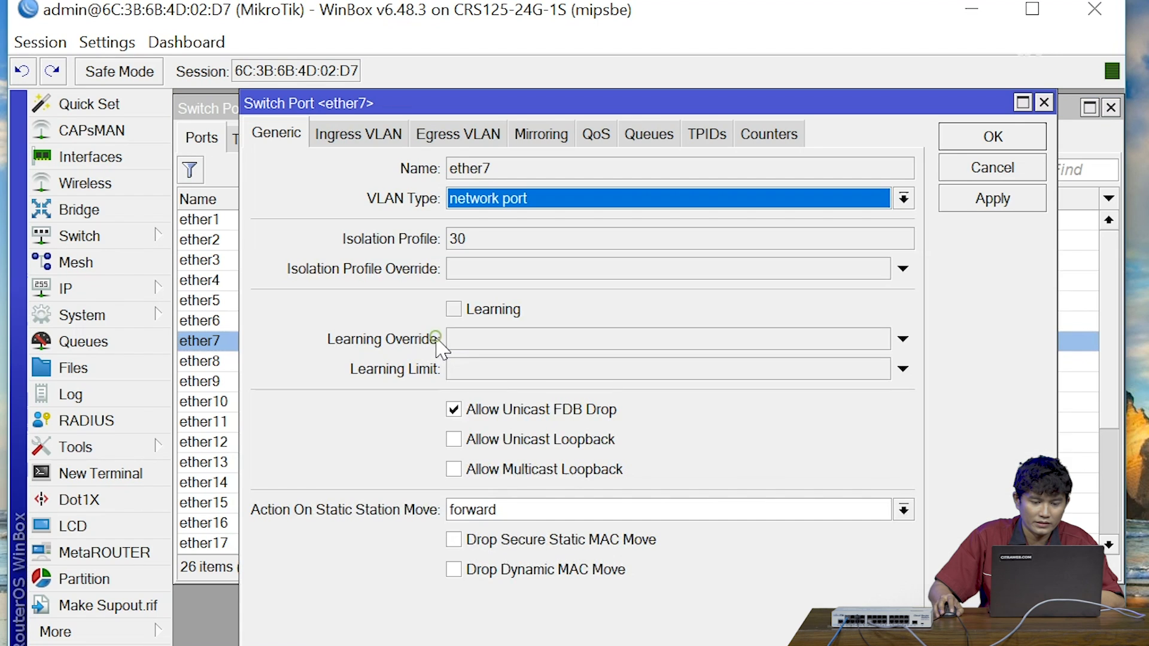
{"action": "left_click", "coordinate": [602, 270]}
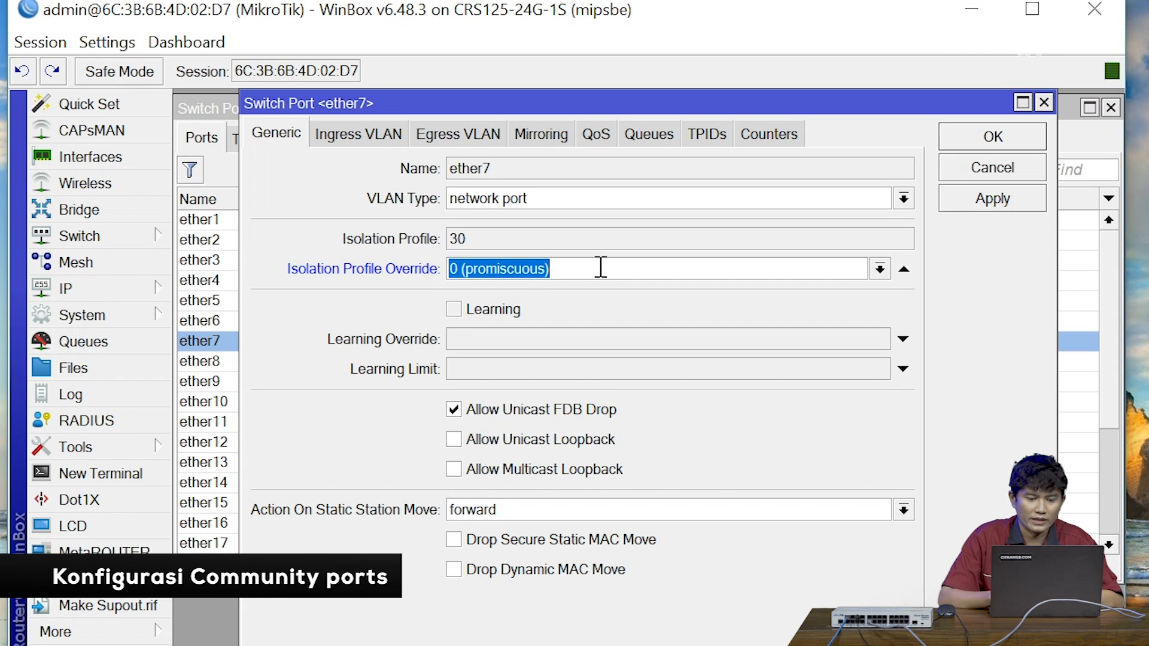
{"action": "key", "text": "BackSpace"}
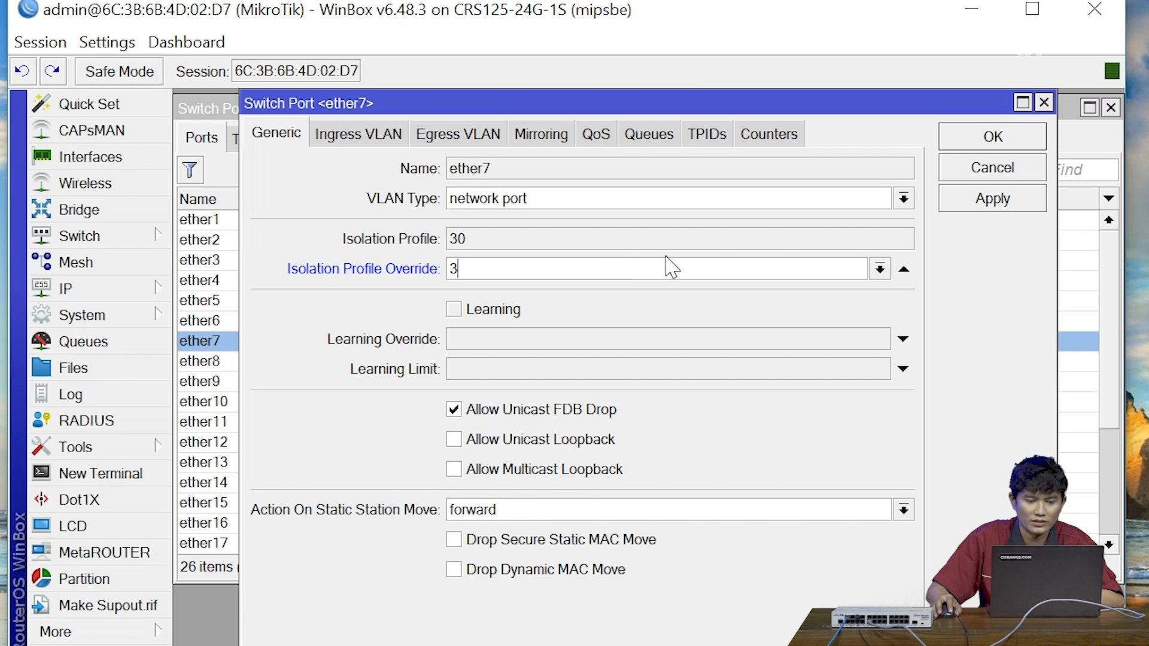
{"action": "left_click", "coordinate": [975, 203]}
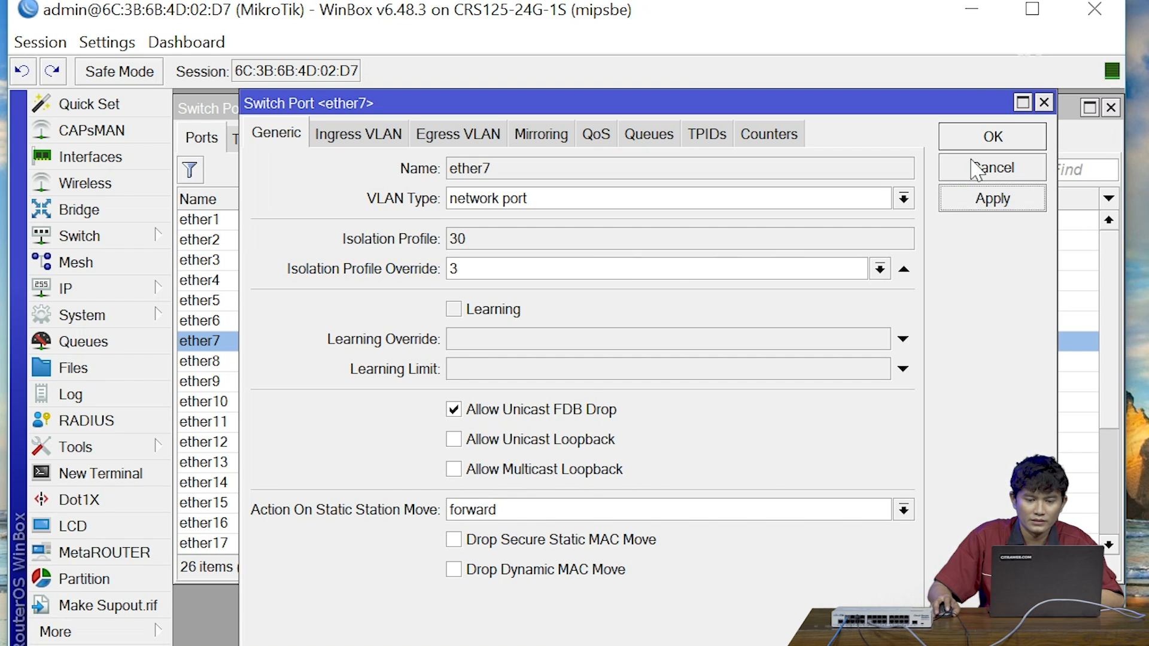
{"action": "left_click", "coordinate": [970, 139]}
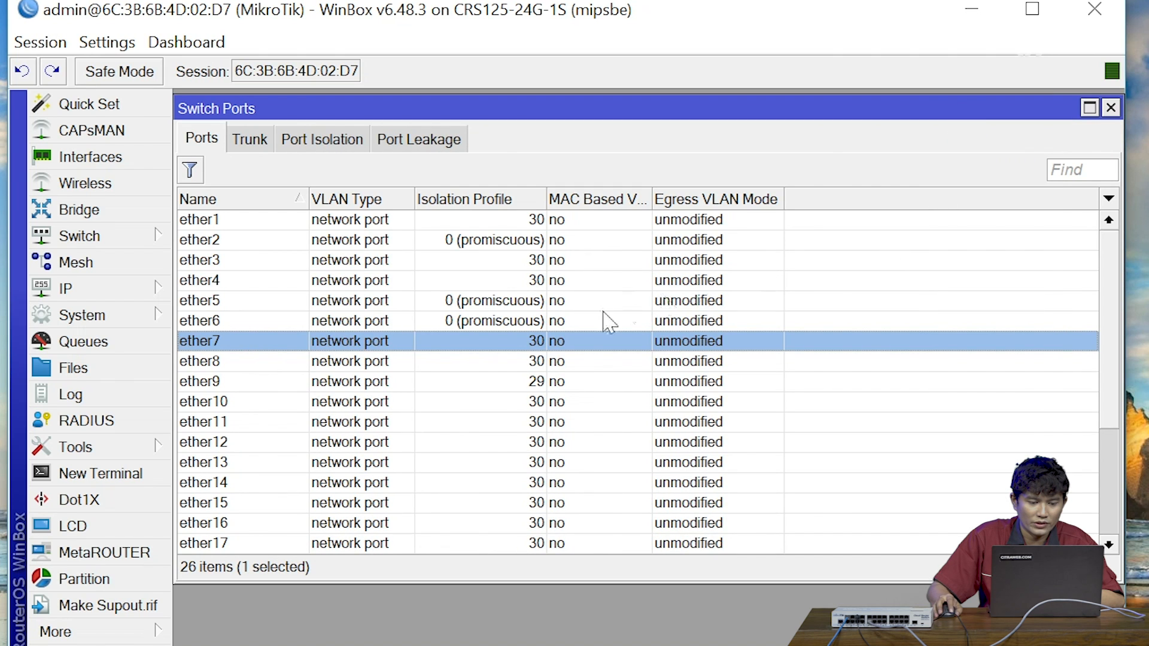
Set the isolation profile override of switch port ether8 to 3 and save the port
{"action": "double_click", "coordinate": [550, 361]}
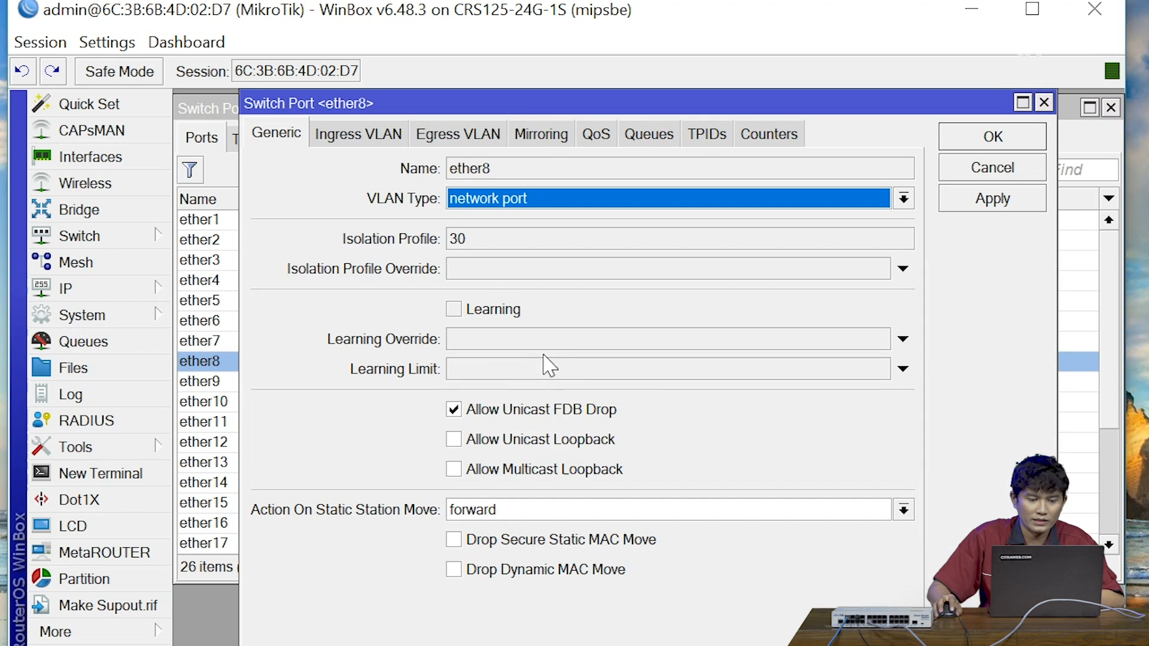
{"action": "left_click", "coordinate": [495, 272]}
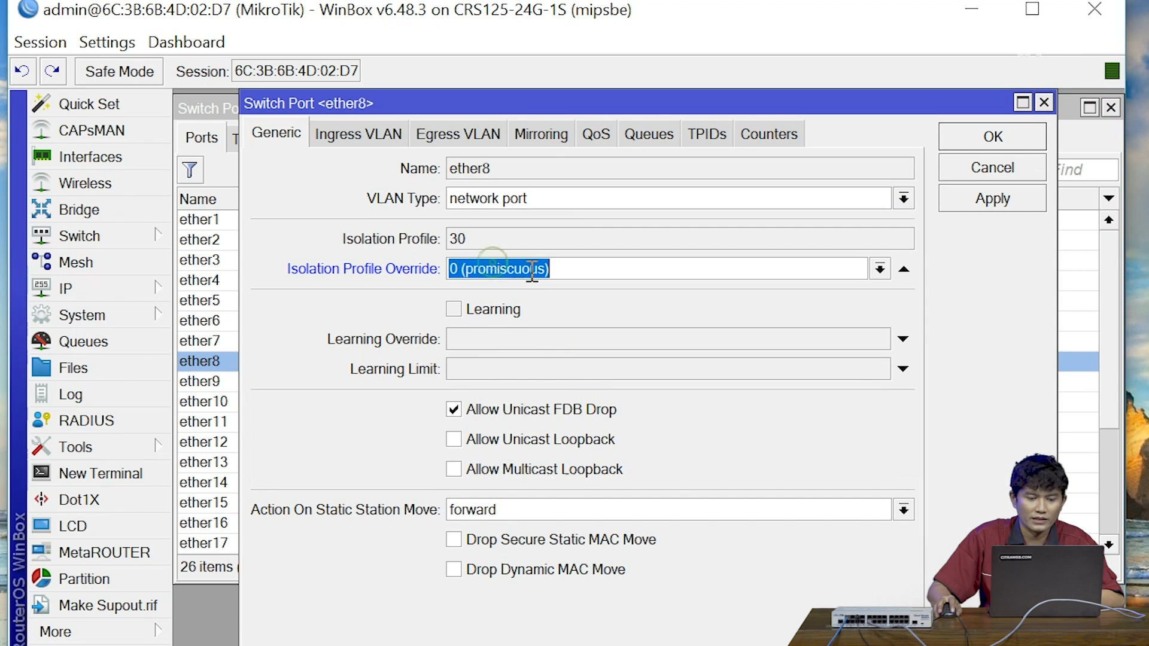
{"action": "type", "text": "3"}
{"action": "left_click", "coordinate": [965, 204]}
{"action": "left_click", "coordinate": [993, 138]}
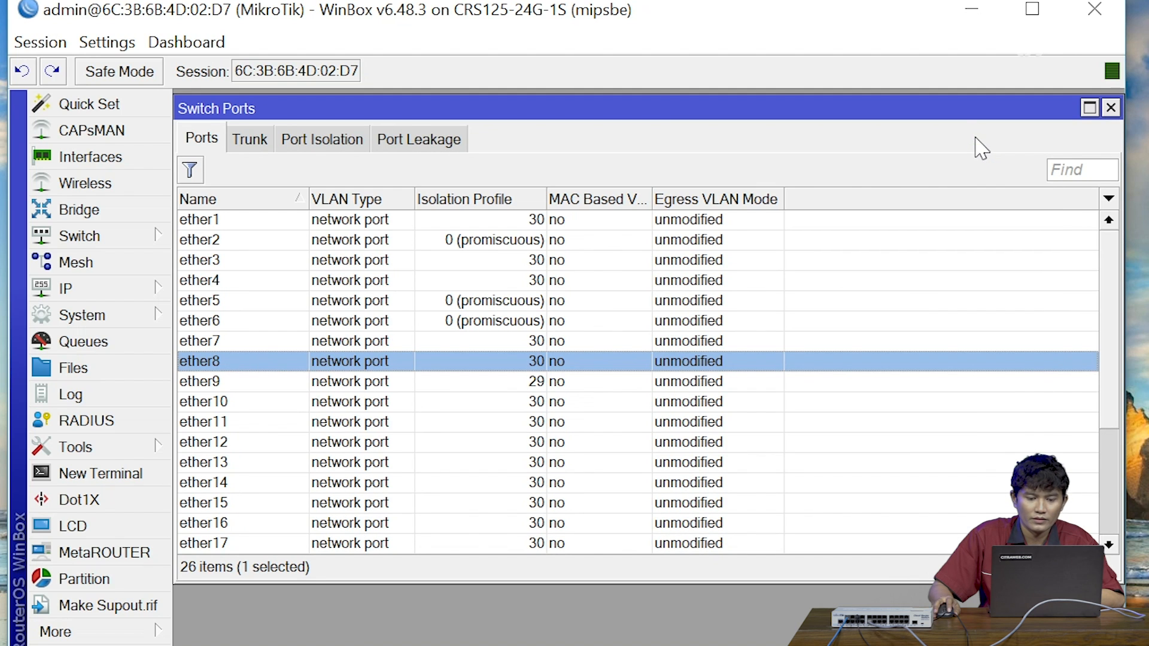
Set the isolation profile override of switch port ether9 to 4 and save the port
{"action": "double_click", "coordinate": [509, 382]}
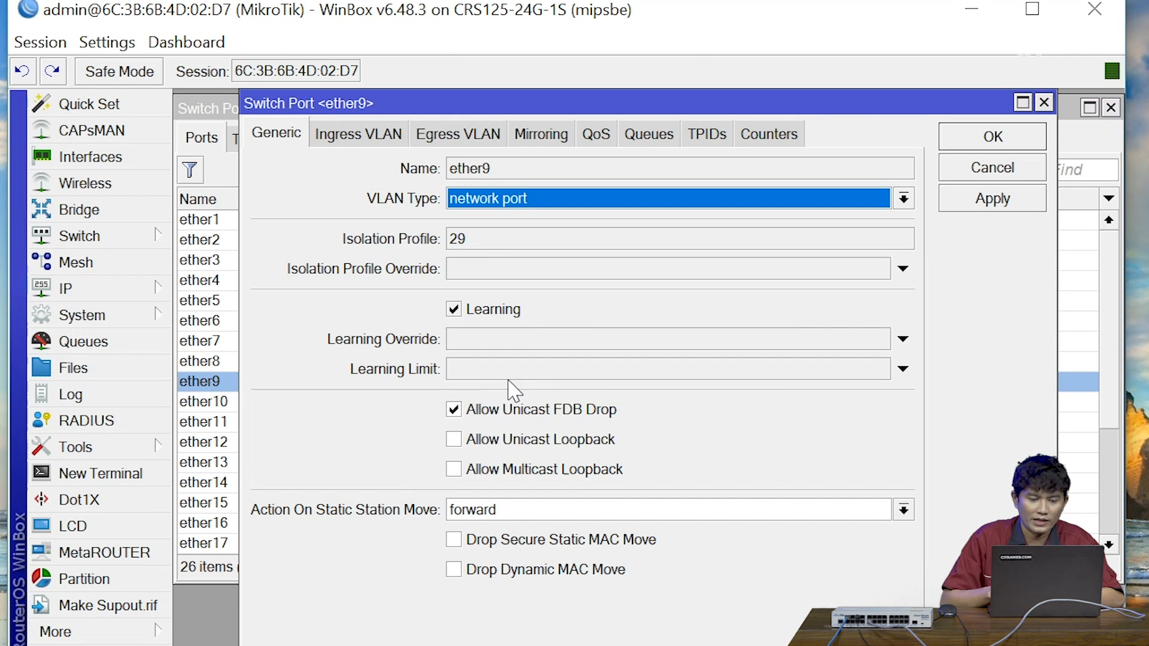
{"action": "left_click", "coordinate": [487, 270]}
{"action": "type", "text": "4"}
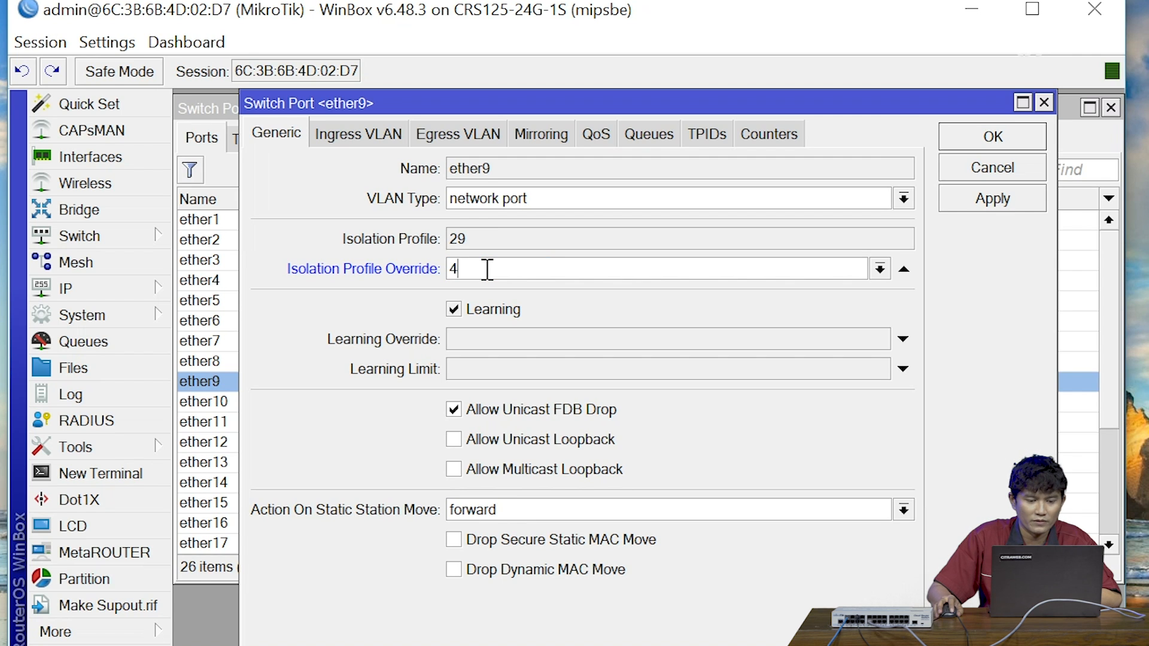
{"action": "left_click", "coordinate": [1006, 143]}
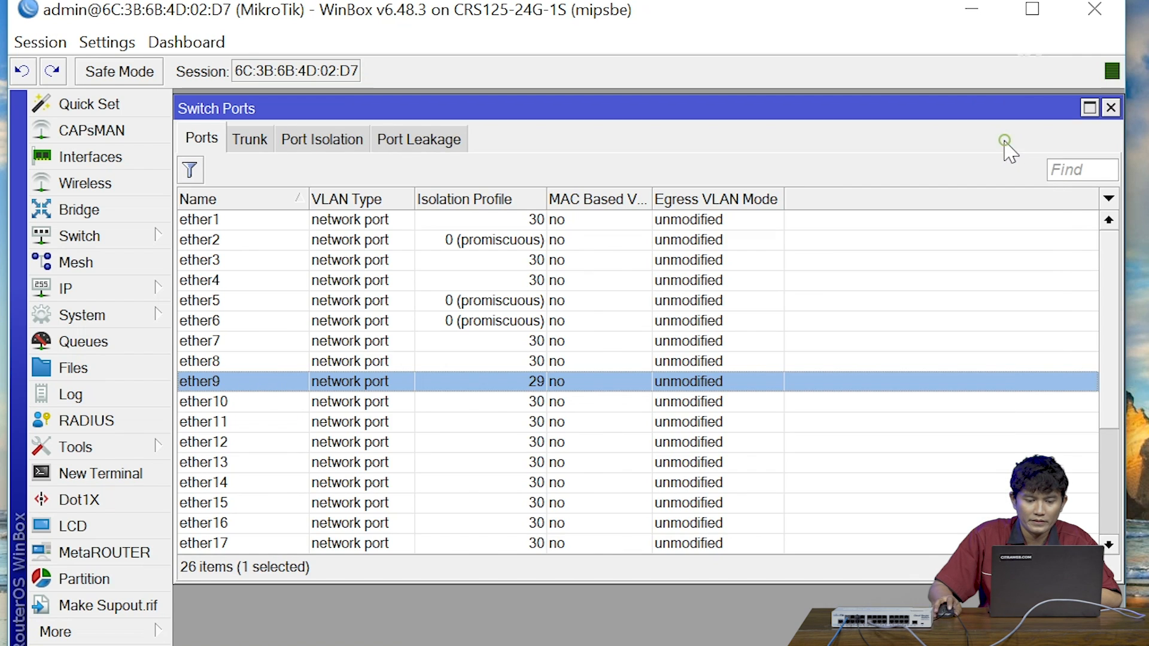
Set the isolation profile override of switch port ether10 to 4 and save the port
{"action": "double_click", "coordinate": [555, 401]}
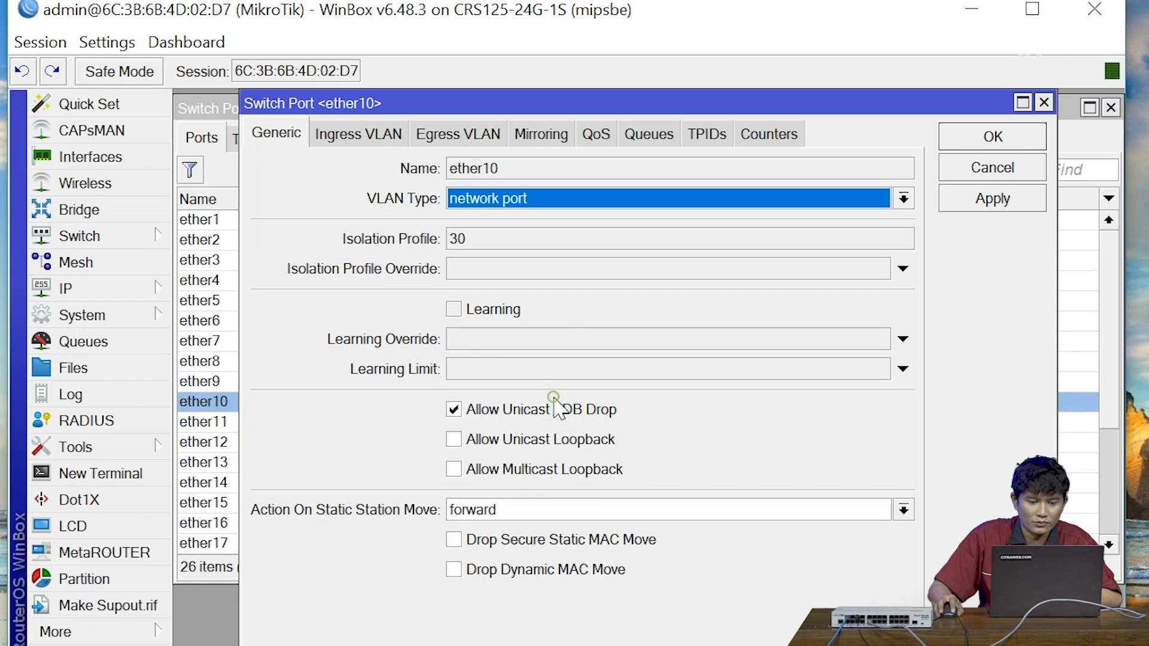
{"action": "left_click", "coordinate": [536, 270]}
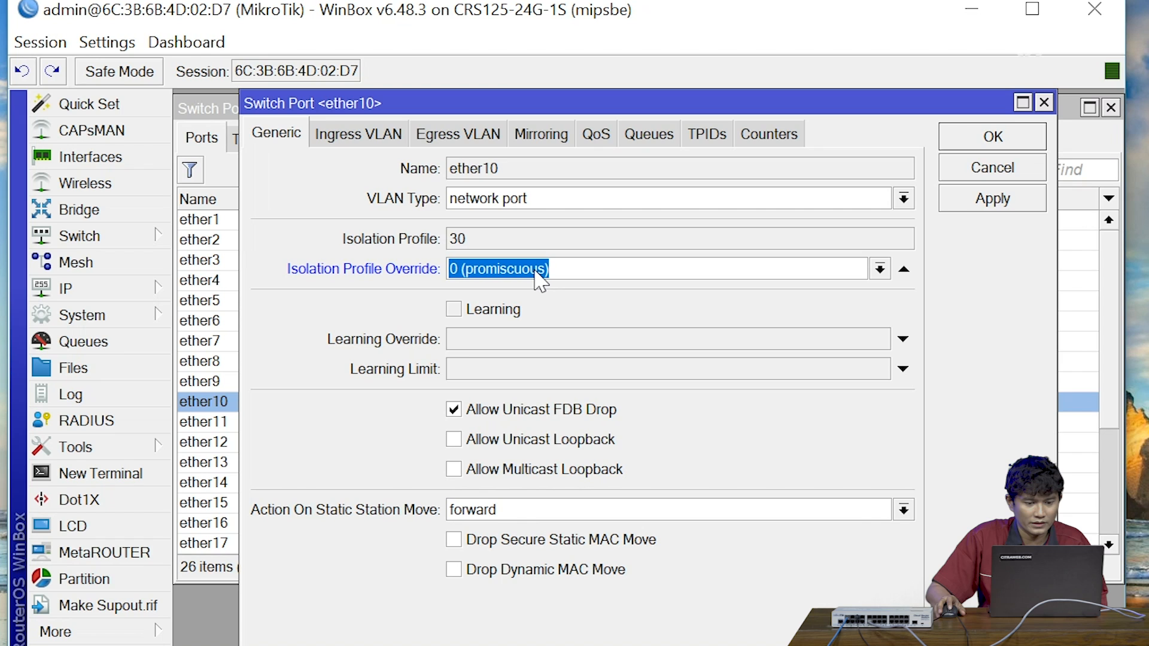
{"action": "type", "text": "4"}
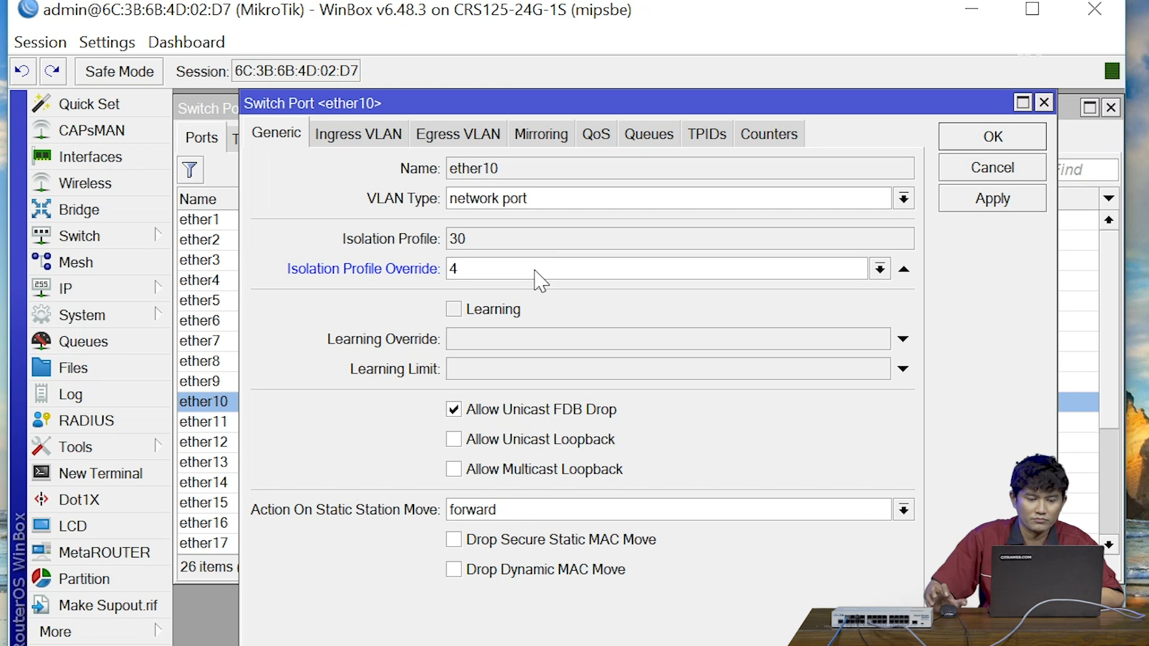
{"action": "left_click", "coordinate": [957, 201]}
{"action": "left_click", "coordinate": [958, 139]}
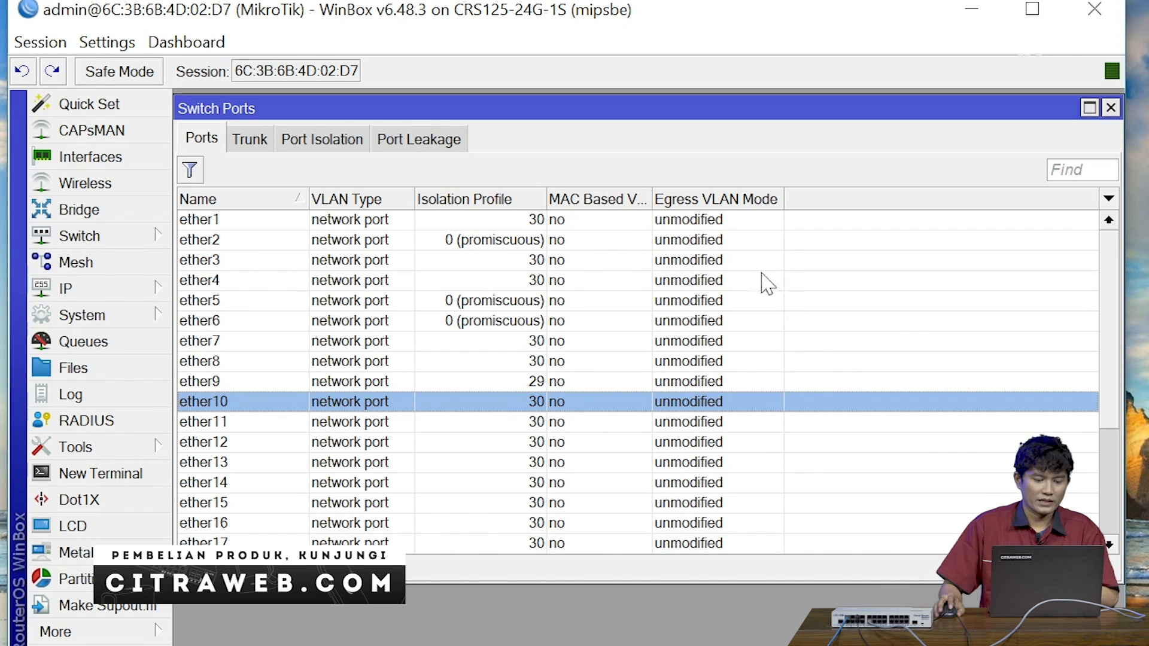
Start a new switch port isolation entry with ether2 as its first port
{"action": "left_click", "coordinate": [350, 142]}
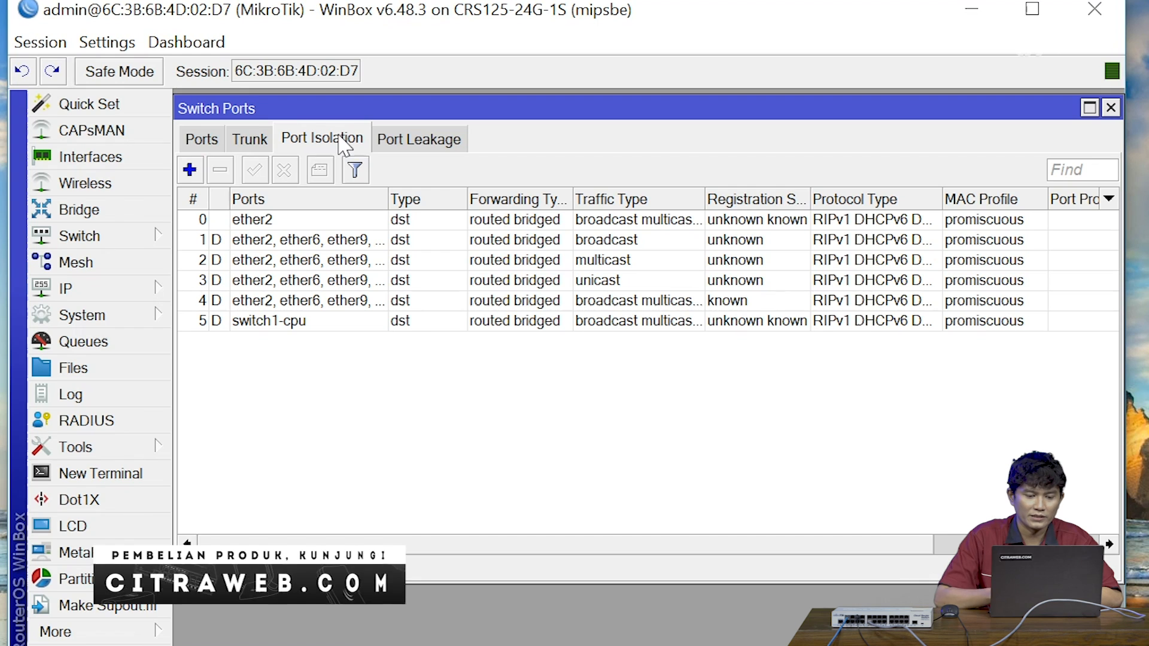
{"action": "left_click", "coordinate": [188, 172]}
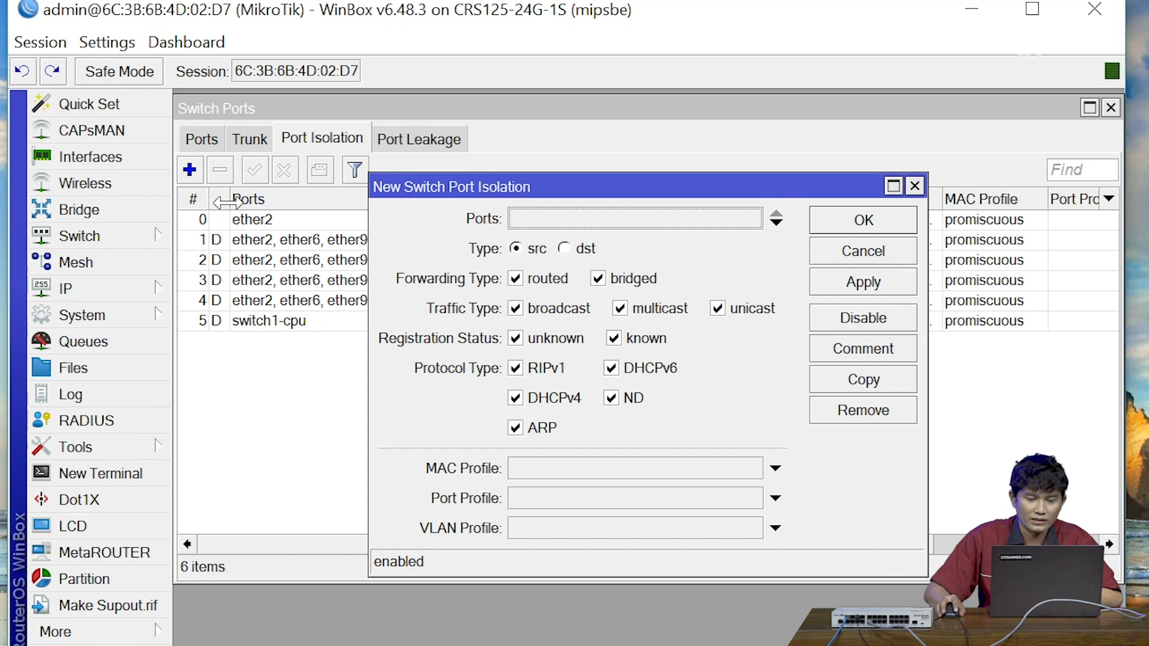
{"action": "left_click", "coordinate": [654, 217]}
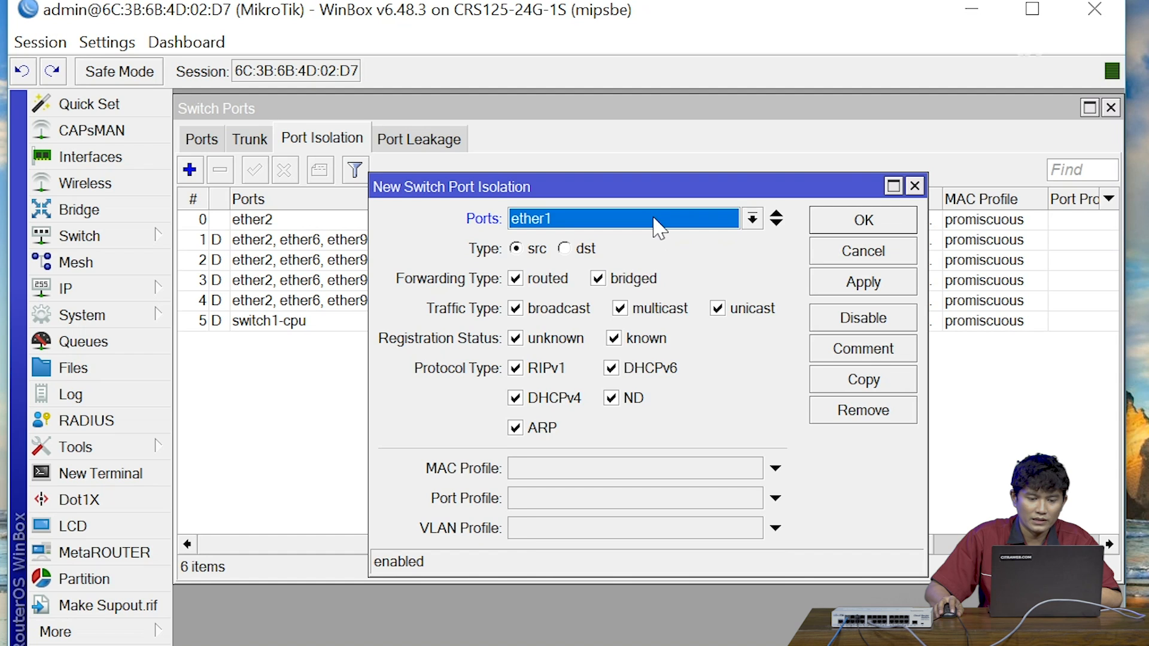
{"action": "left_click", "coordinate": [655, 220]}
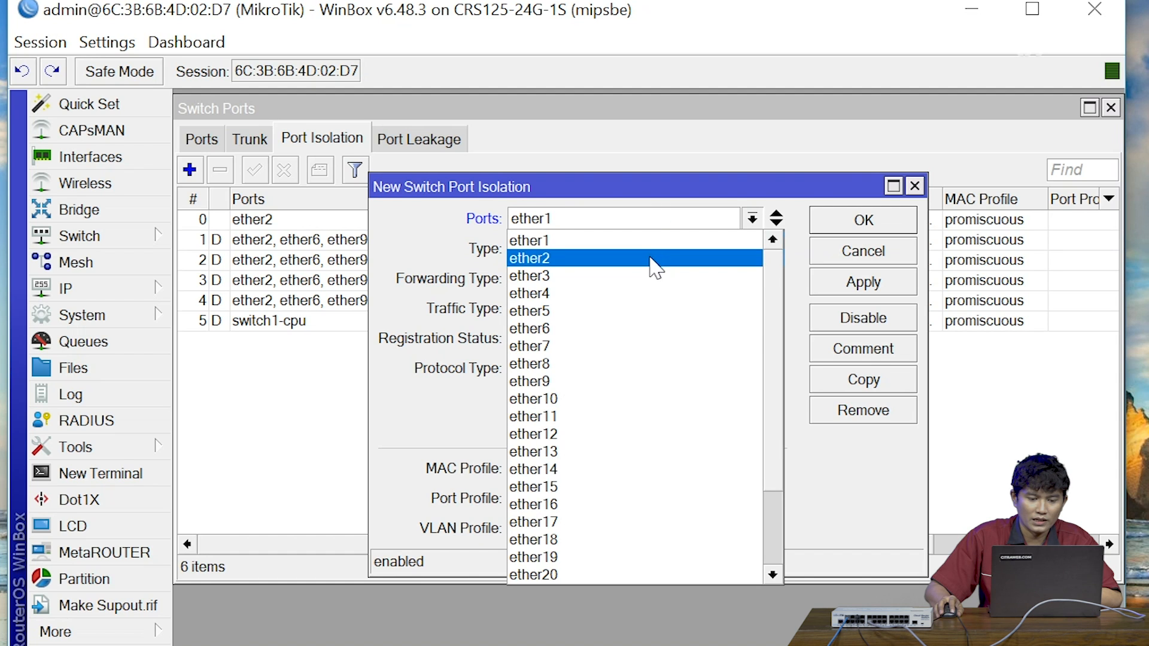
{"action": "left_click", "coordinate": [651, 258]}
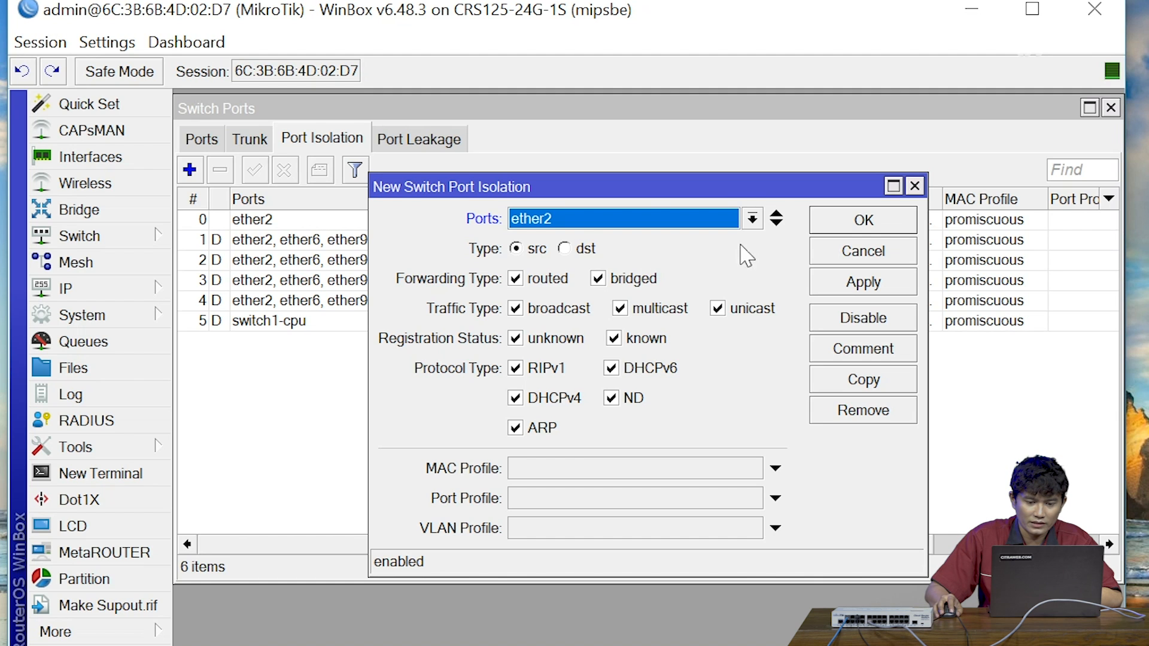
Add ether7 and ether8 as the second and third ports of the new isolation entry
{"action": "left_click", "coordinate": [773, 223]}
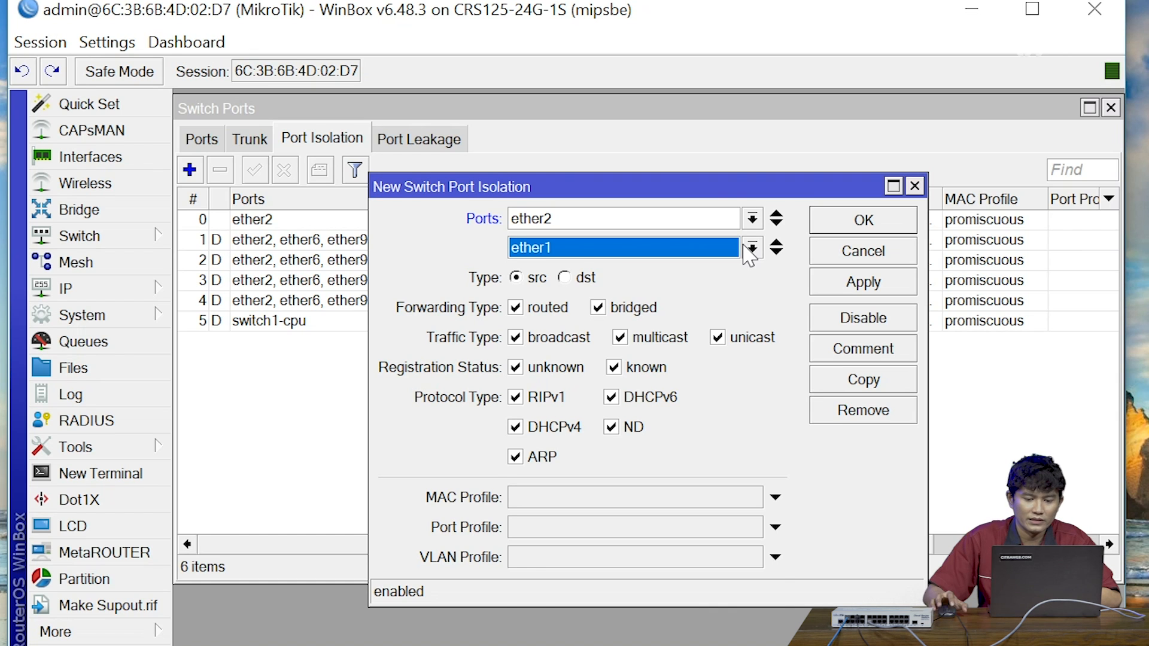
{"action": "left_click", "coordinate": [749, 248]}
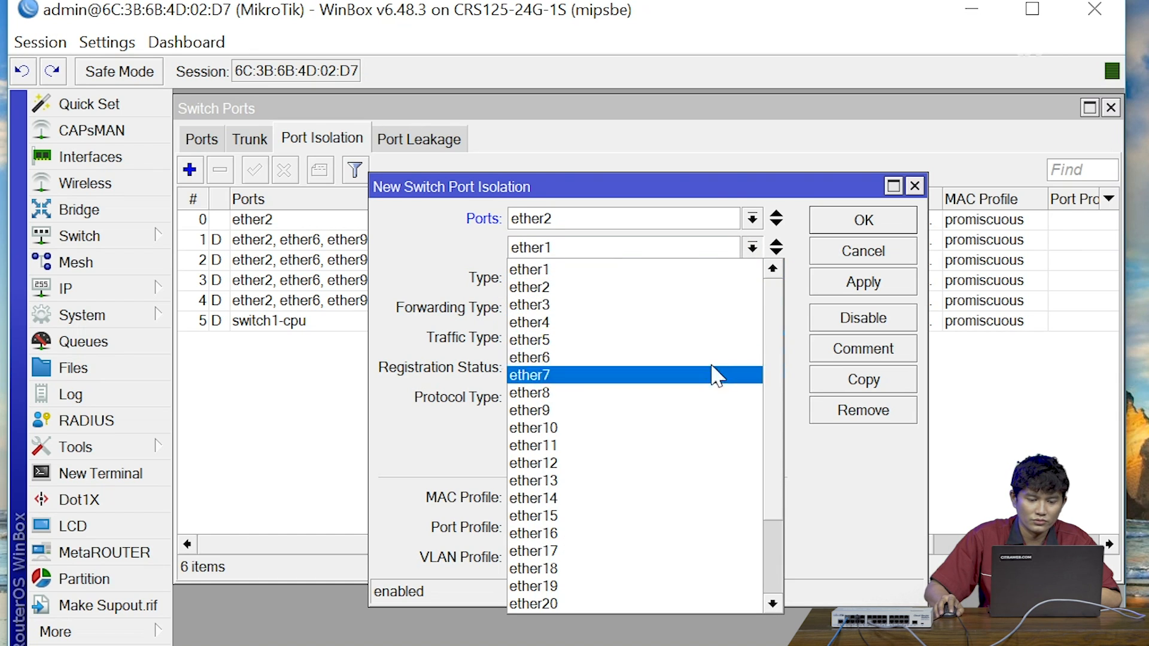
{"action": "left_click", "coordinate": [712, 369]}
{"action": "left_click", "coordinate": [776, 252]}
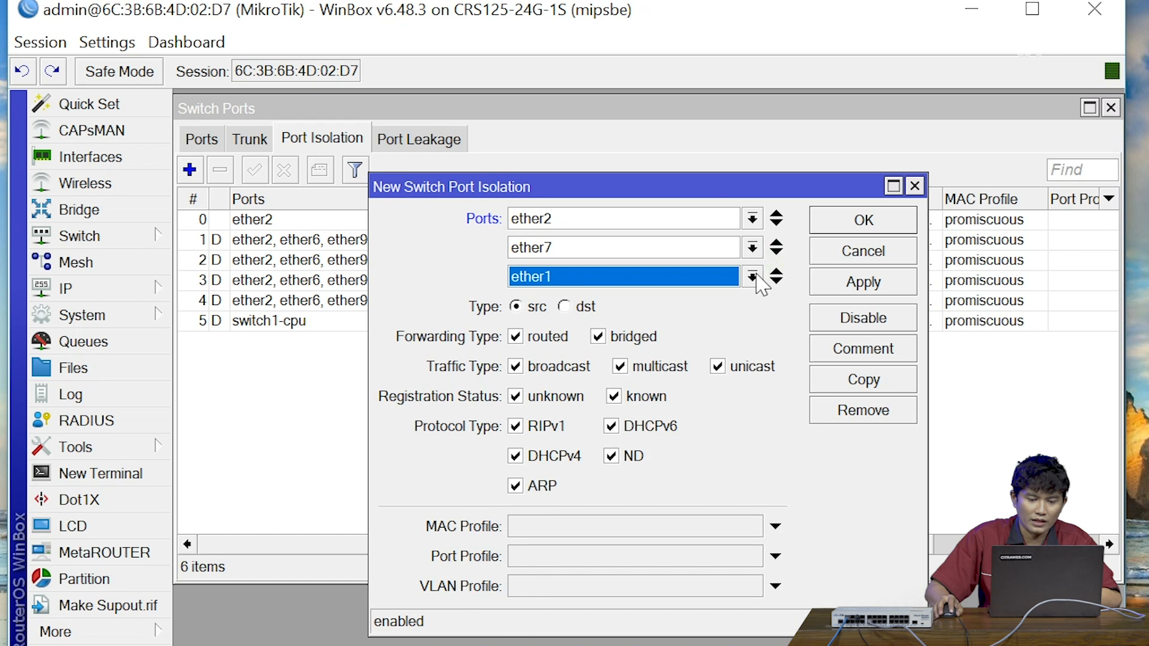
{"action": "left_click", "coordinate": [752, 278]}
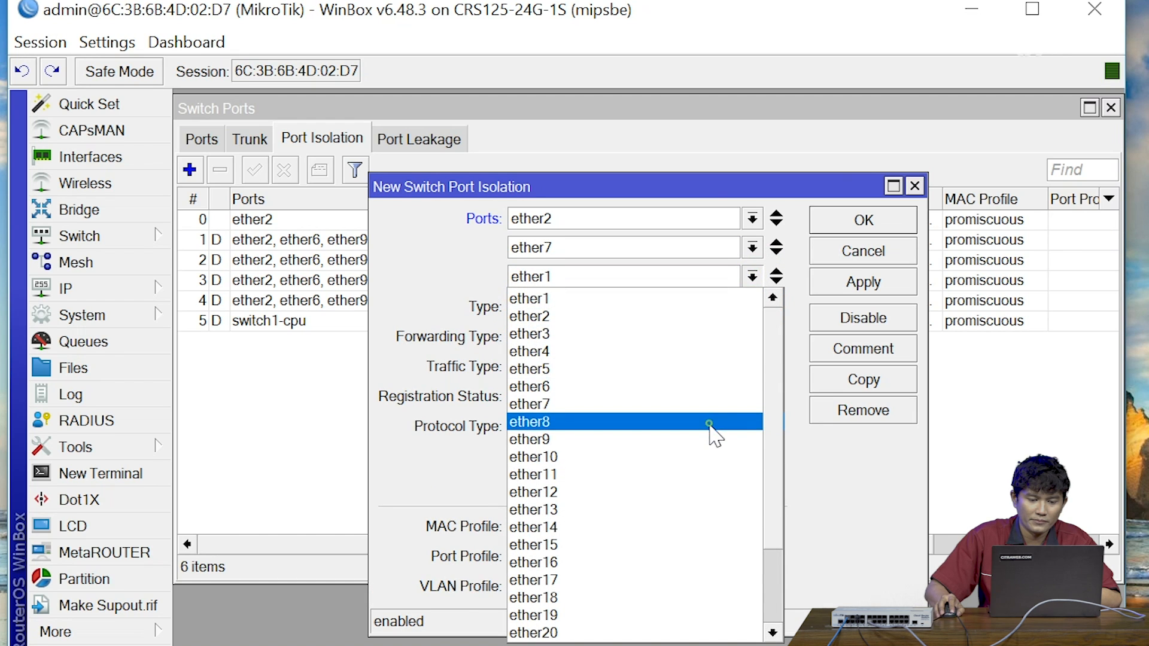
{"action": "left_click", "coordinate": [710, 423]}
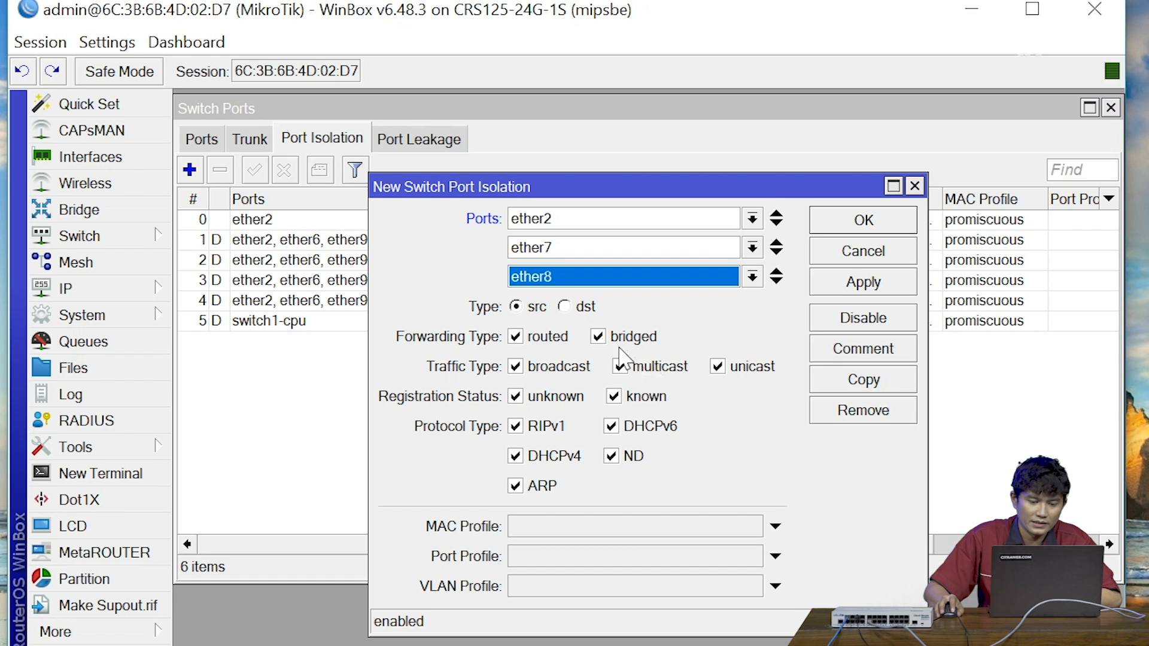
Set the isolation entry's type to dst and its port profile to 3, and apply it
{"action": "left_click", "coordinate": [578, 307]}
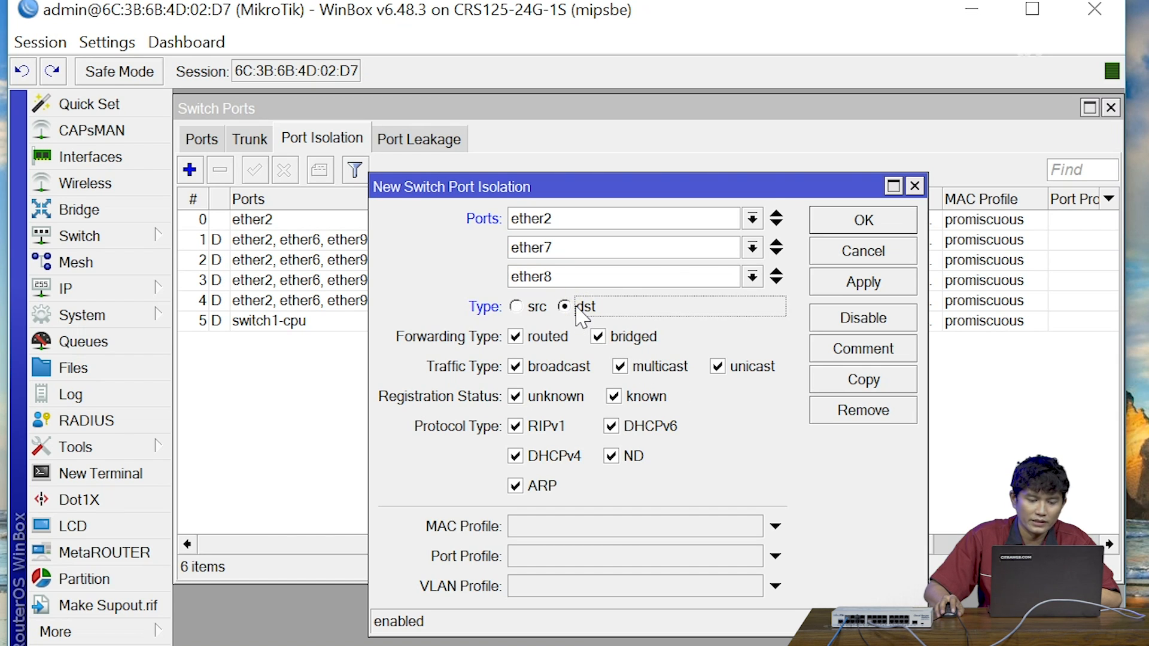
{"action": "left_click", "coordinate": [607, 558]}
{"action": "type", "text": "3"}
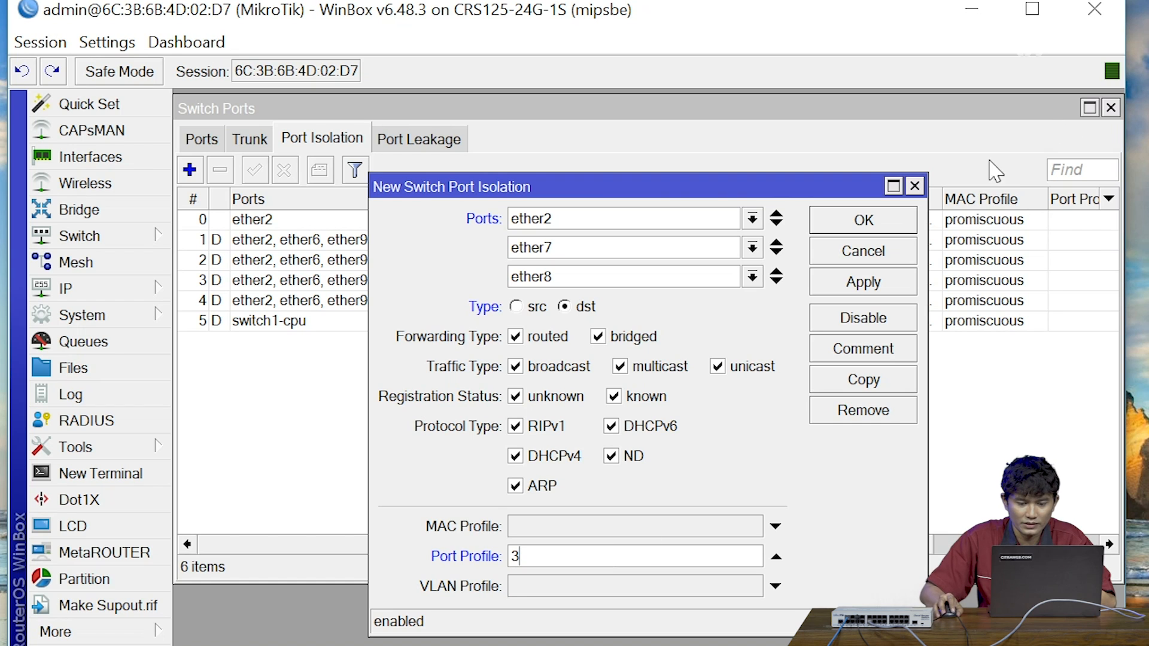
{"action": "left_click", "coordinate": [879, 286]}
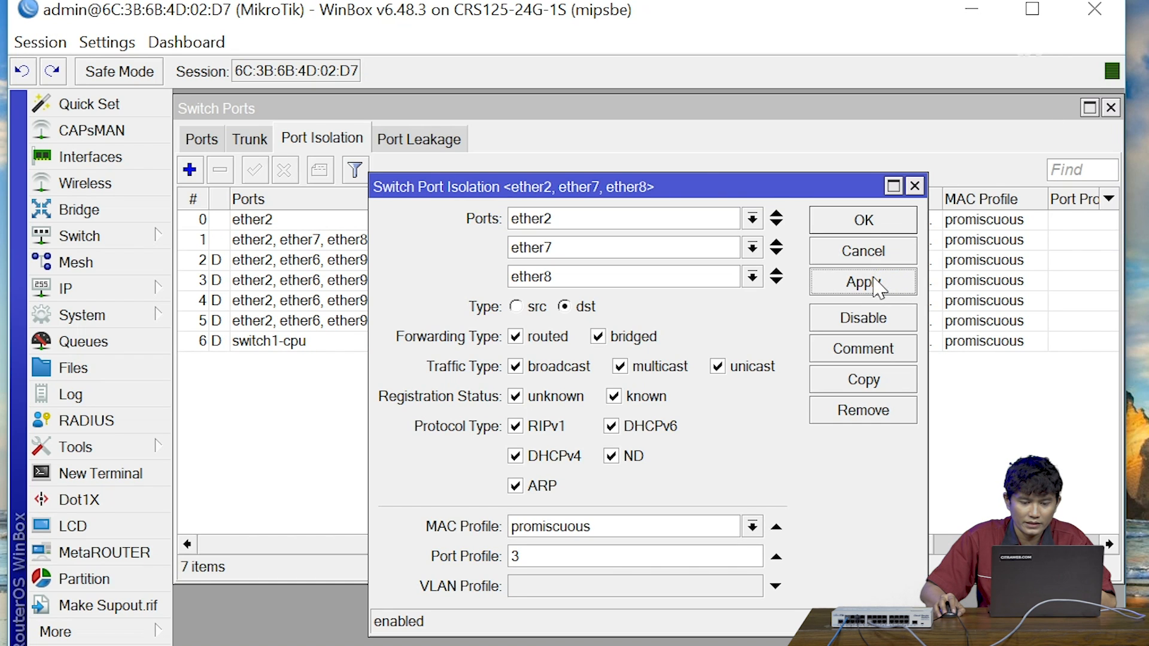
Close the saved isolation entry and add the comment "Community Isolated 1" to the ether2, ether7, ether8 entry
{"action": "left_click", "coordinate": [863, 220]}
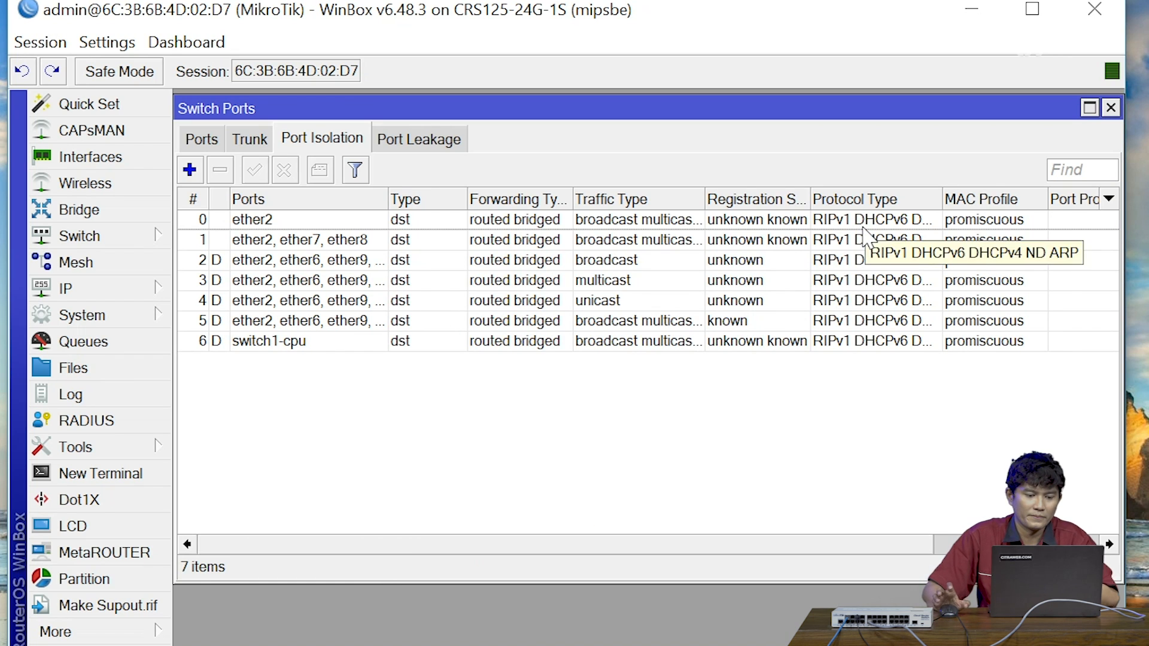
{"action": "left_click", "coordinate": [735, 241]}
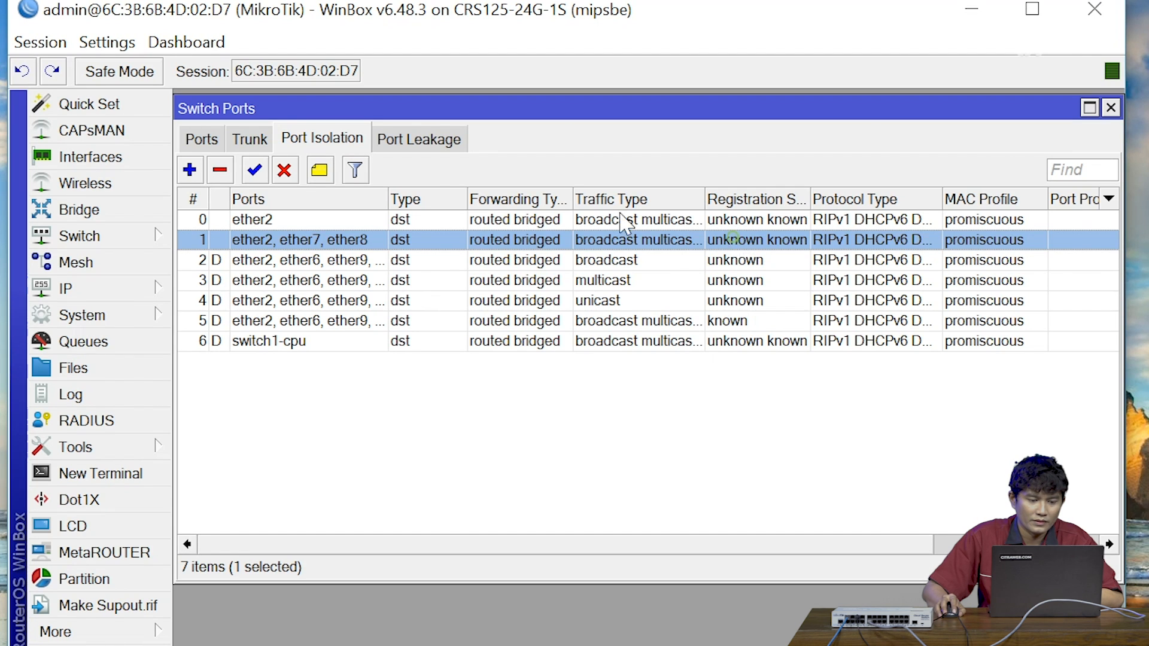
{"action": "left_click", "coordinate": [319, 171]}
{"action": "type", "text": "Community I"}
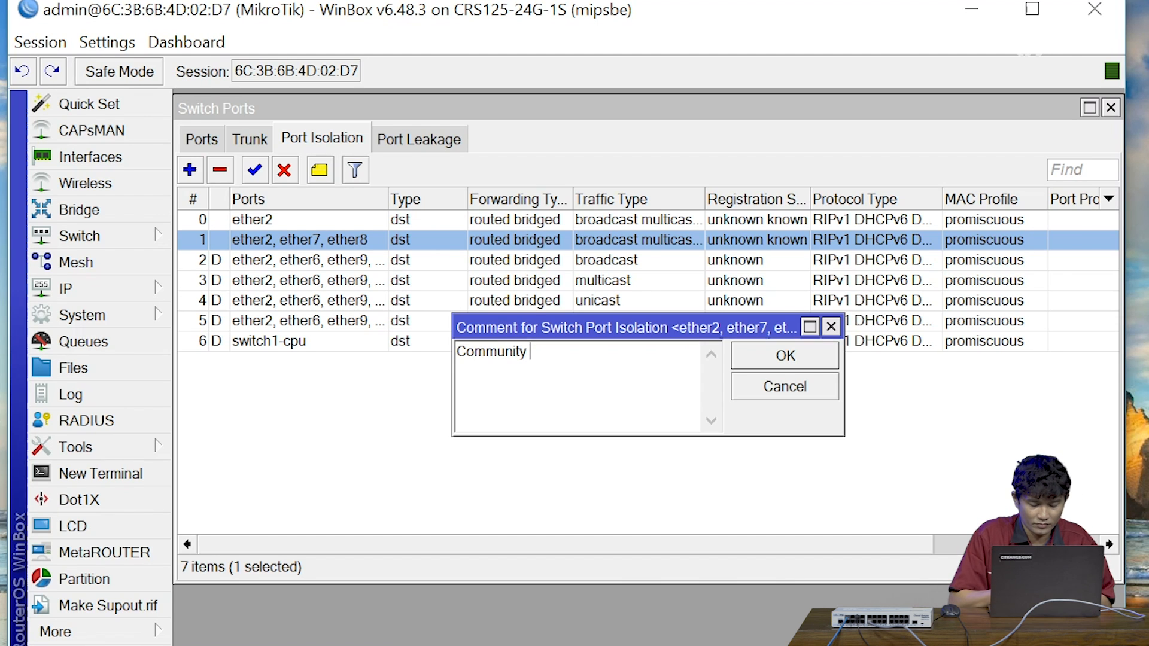
{"action": "type", "text": "solated 1"}
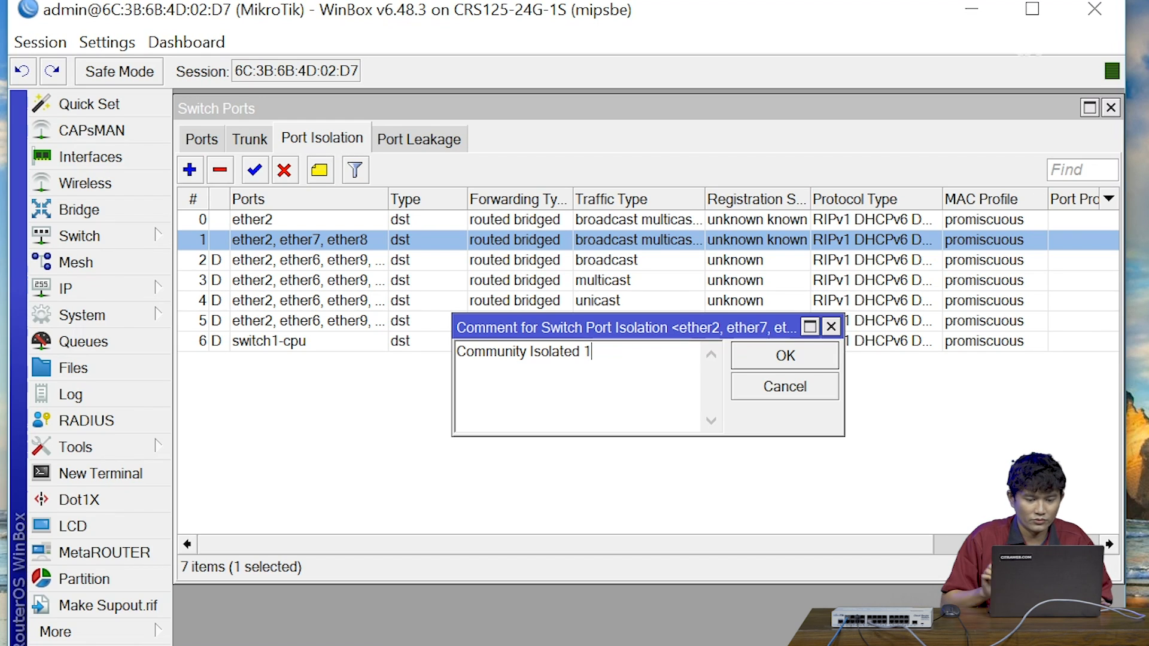
{"action": "left_click", "coordinate": [800, 358]}
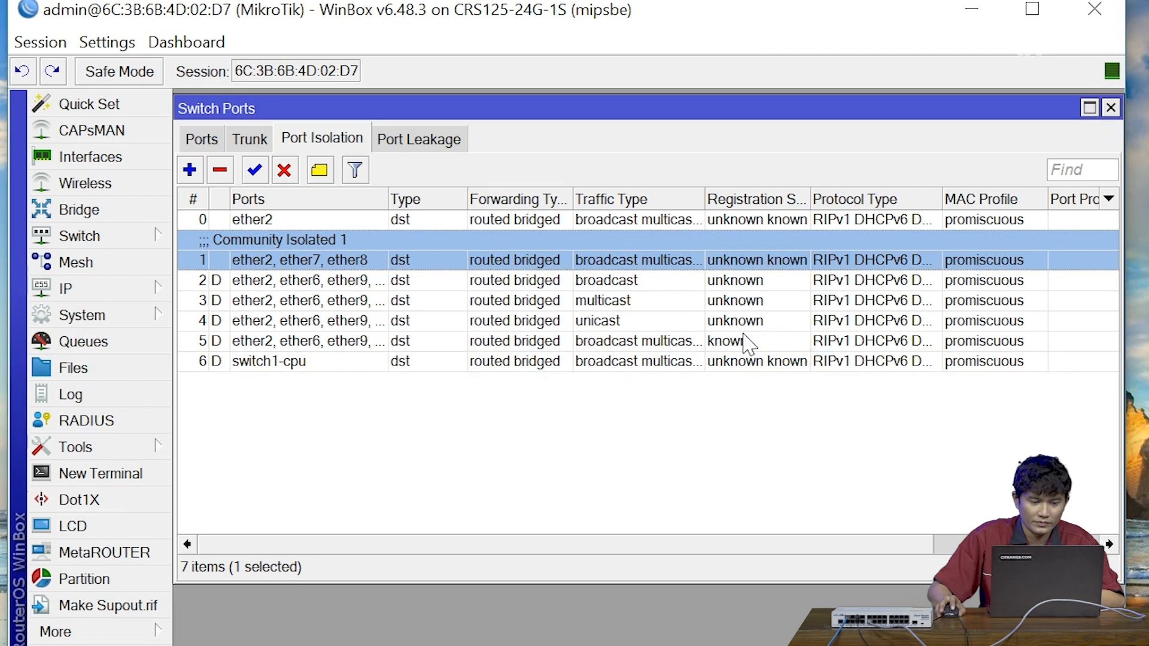
Add the comment "Isolated Port" to the port isolation entry that contains only ether2
{"action": "left_click", "coordinate": [413, 221]}
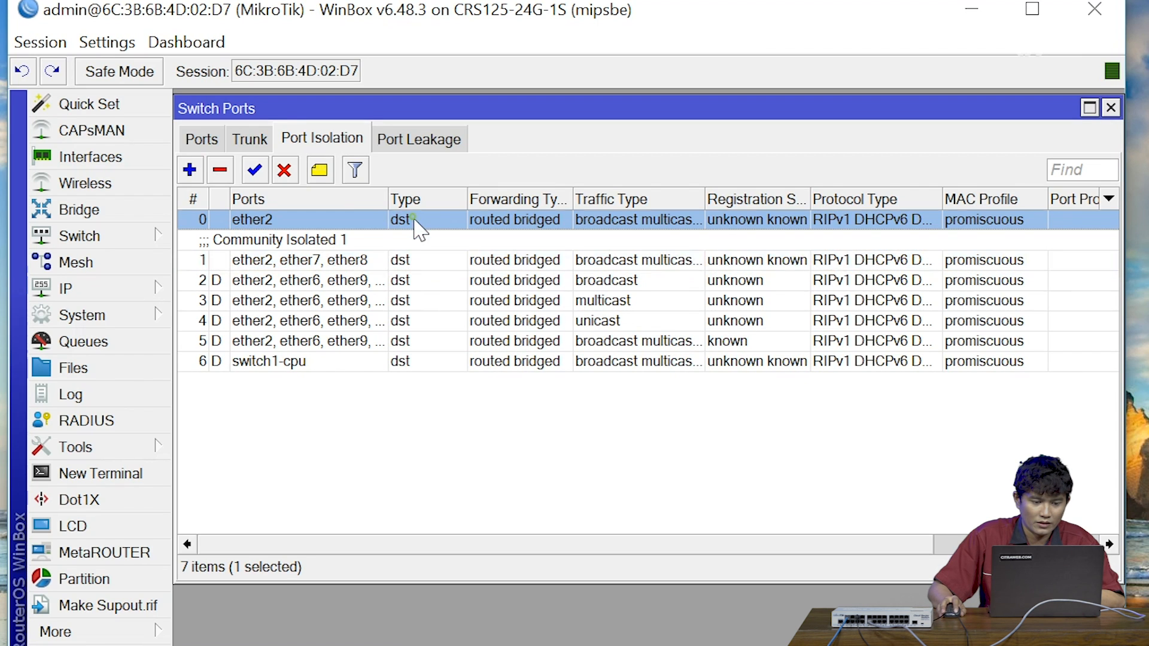
{"action": "left_click", "coordinate": [319, 170]}
{"action": "type", "text": "Is"}
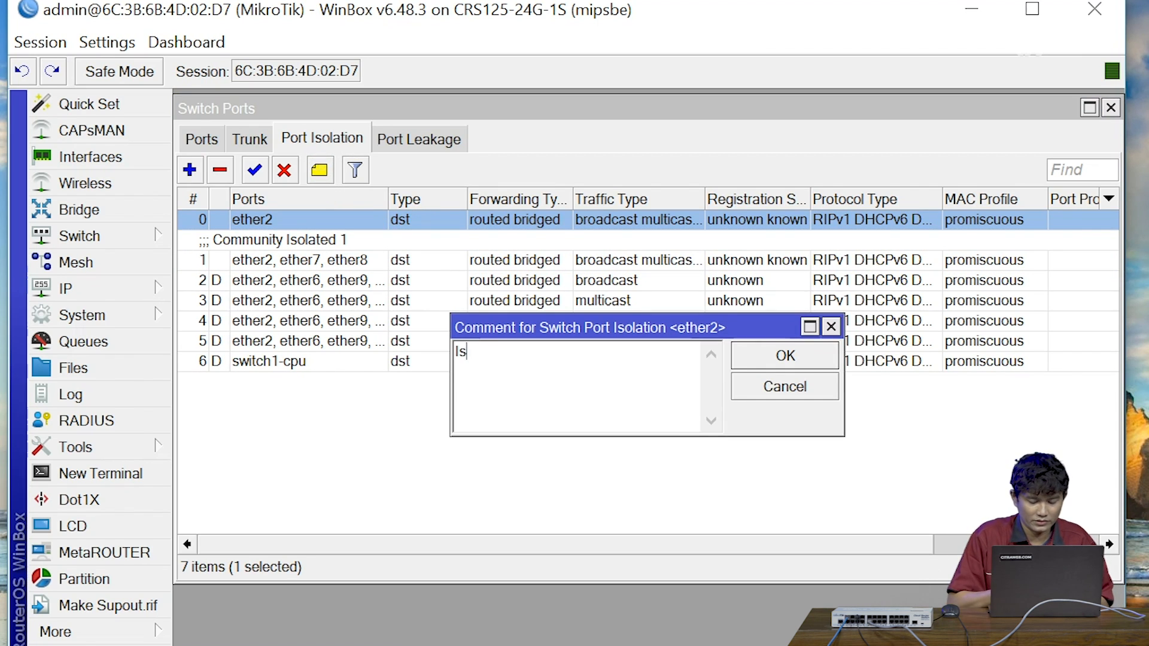
{"action": "type", "text": "olated Port"}
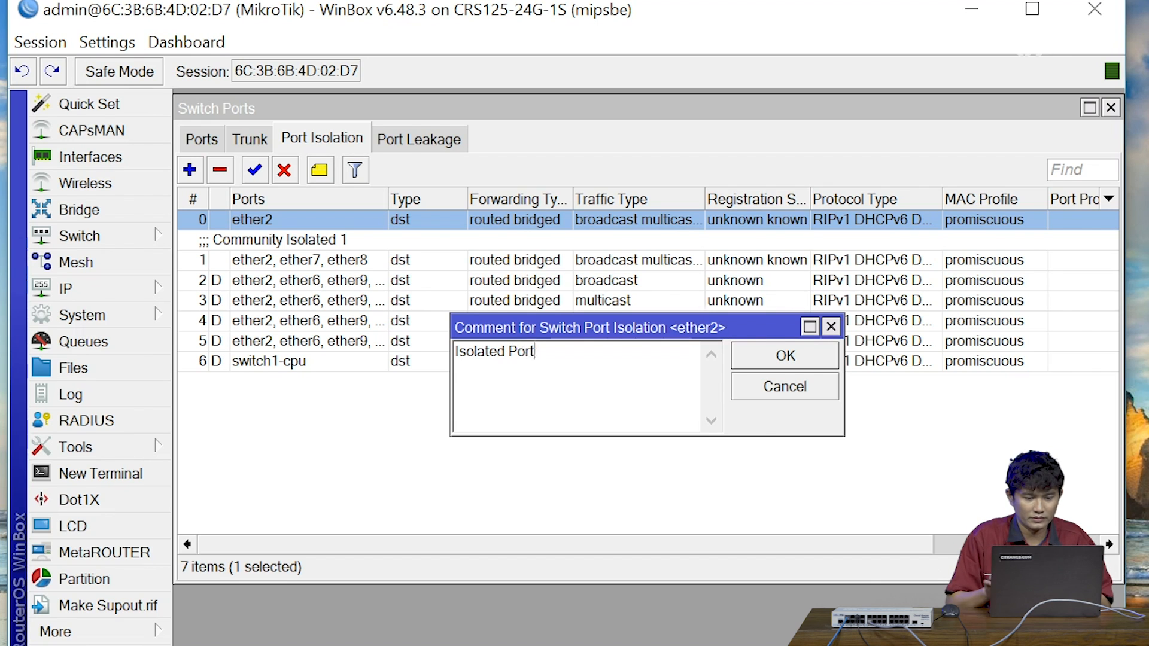
{"action": "left_click", "coordinate": [788, 358]}
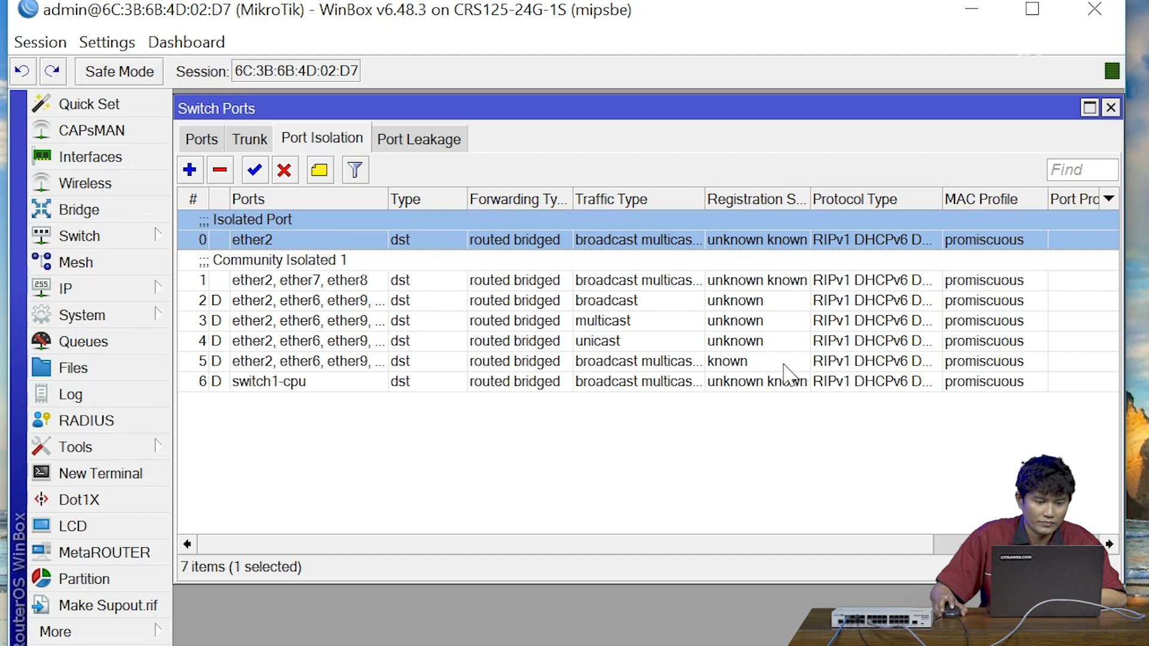
Create another switch port isolation entry with ether2 as its first port
{"action": "left_click", "coordinate": [191, 171]}
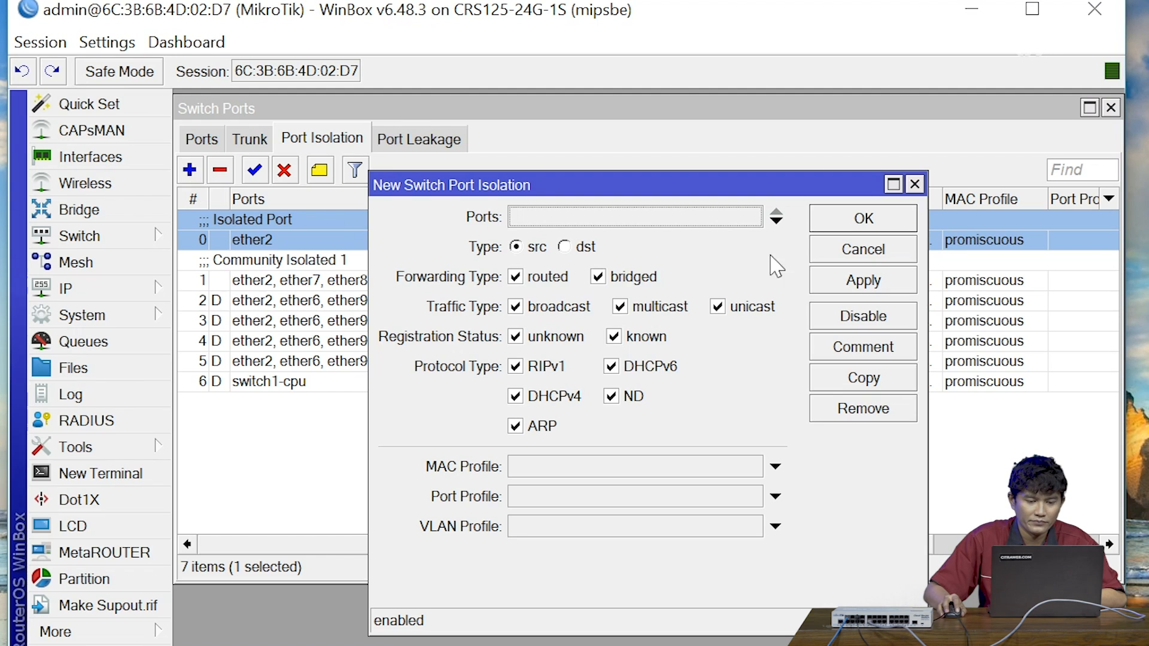
{"action": "left_click", "coordinate": [720, 223]}
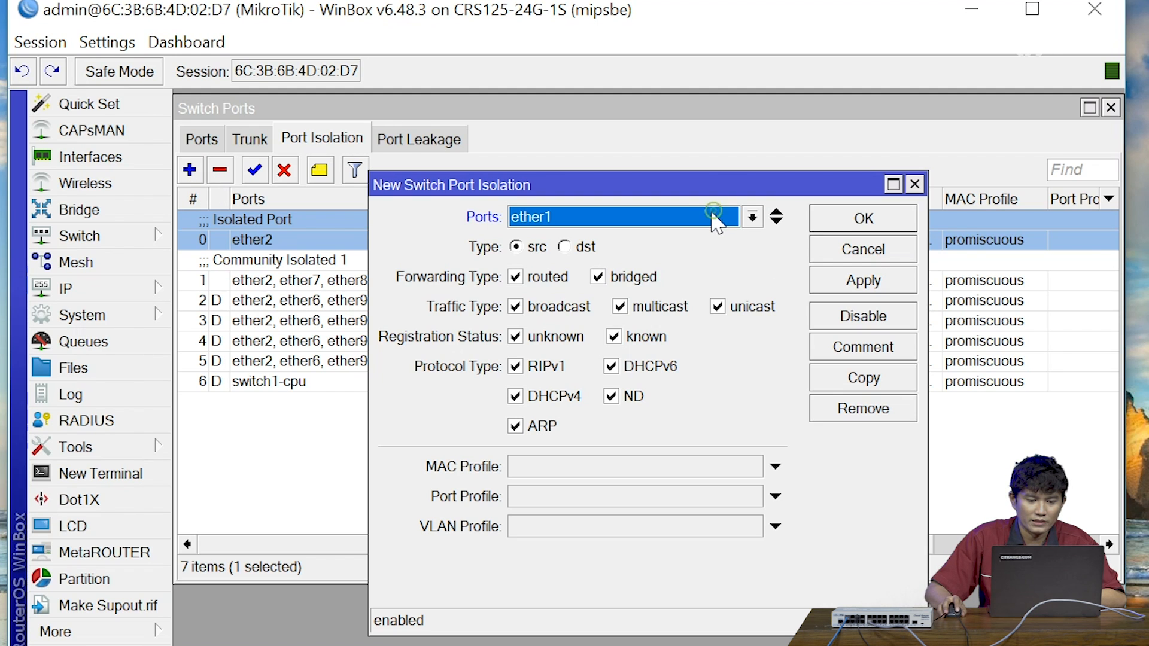
{"action": "left_click", "coordinate": [742, 217]}
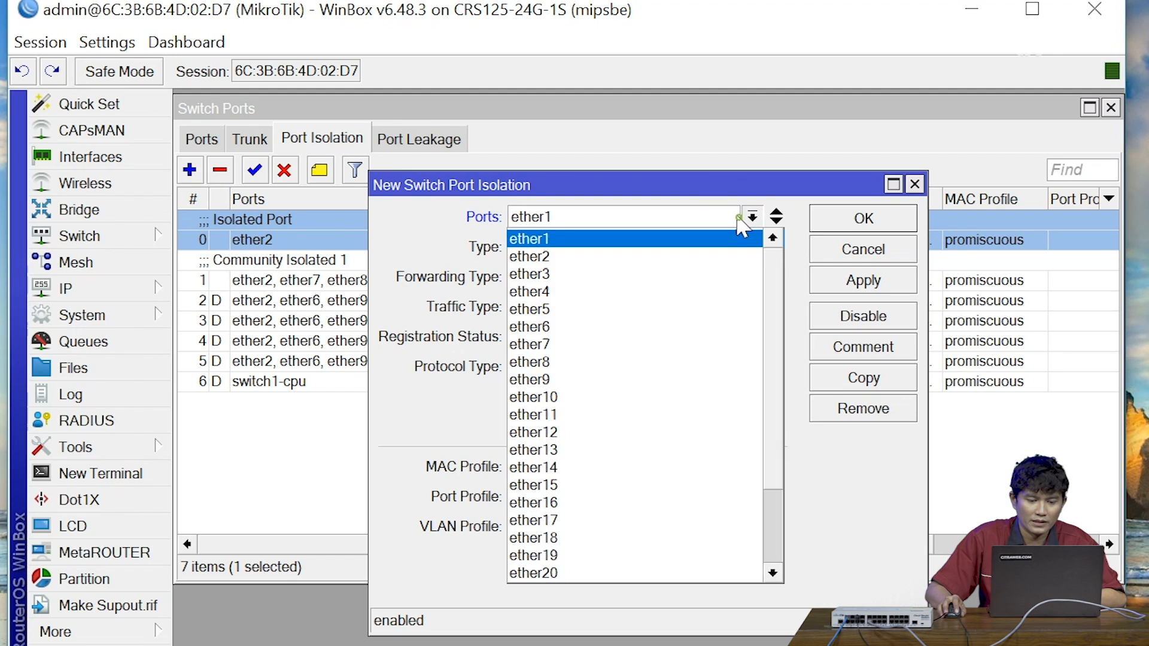
{"action": "left_click", "coordinate": [724, 258]}
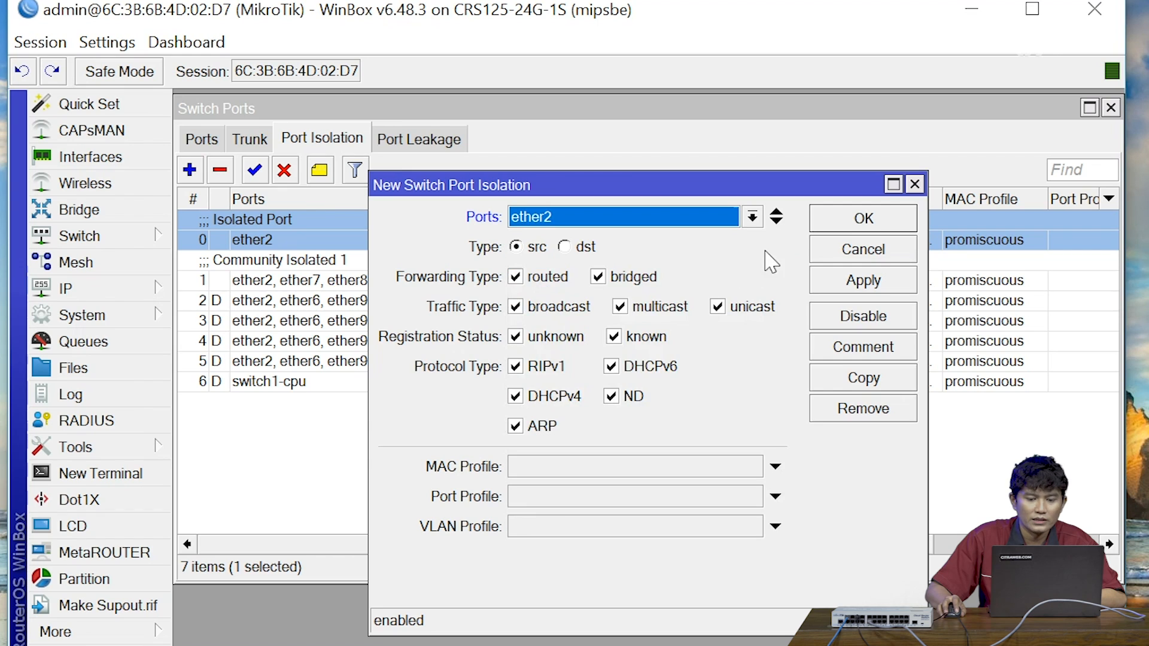
Add ether9 and ether10 as the second and third ports of the new isolation entry
{"action": "left_click", "coordinate": [776, 221]}
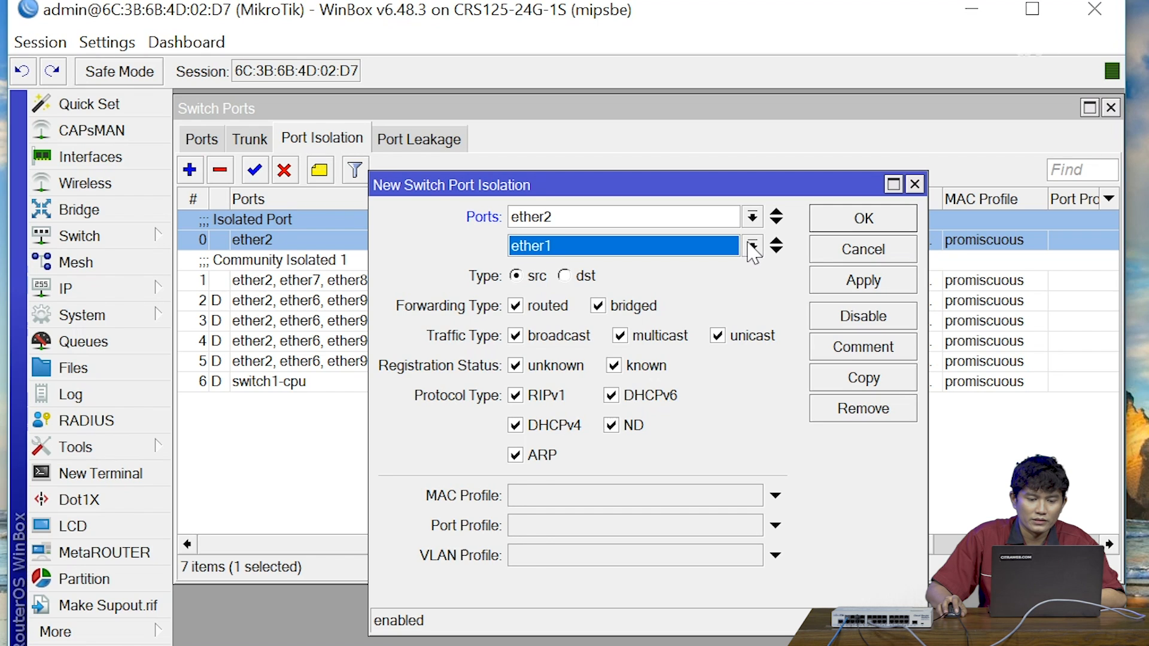
{"action": "left_click", "coordinate": [752, 248]}
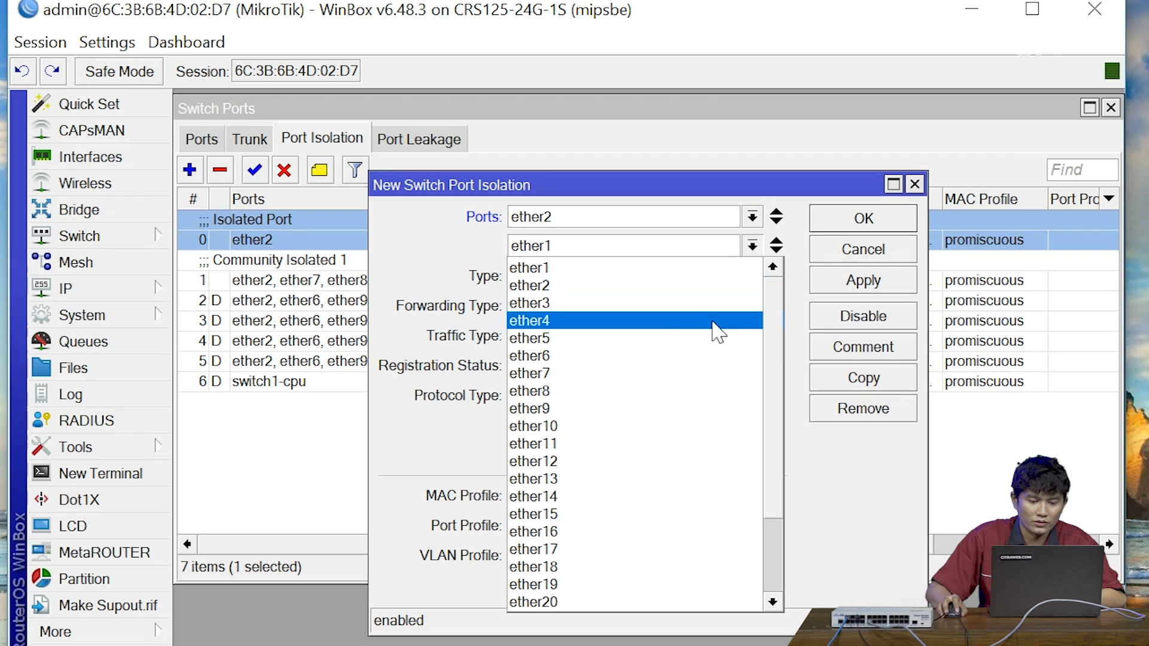
{"action": "left_click", "coordinate": [712, 410]}
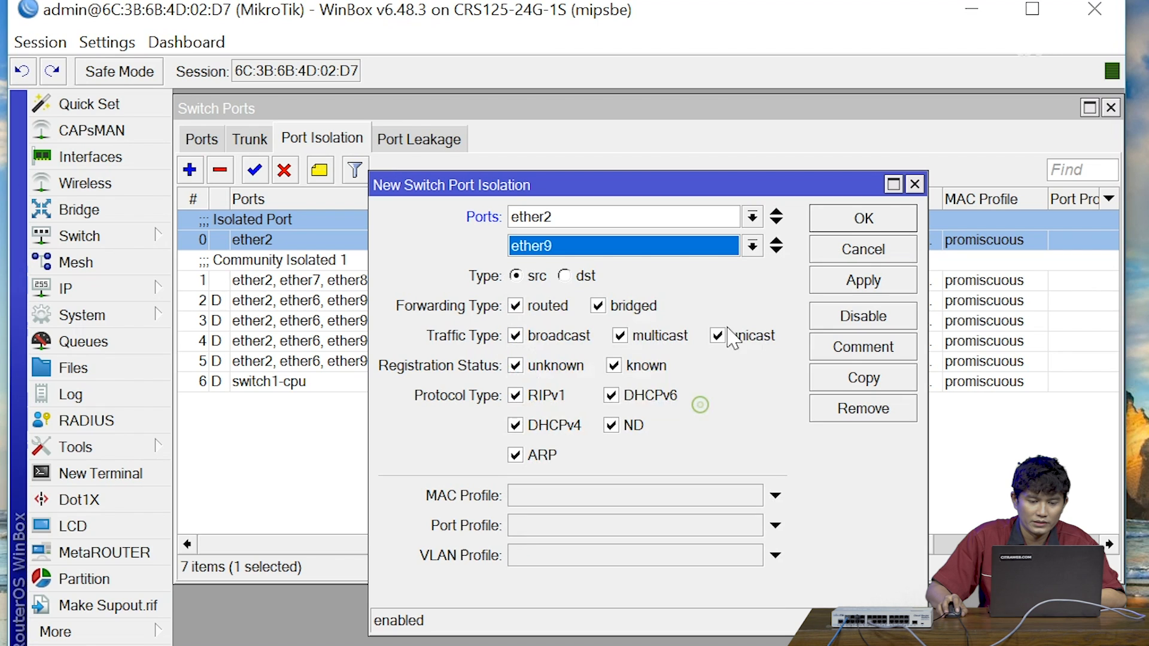
{"action": "left_click", "coordinate": [776, 250]}
{"action": "left_click", "coordinate": [753, 276]}
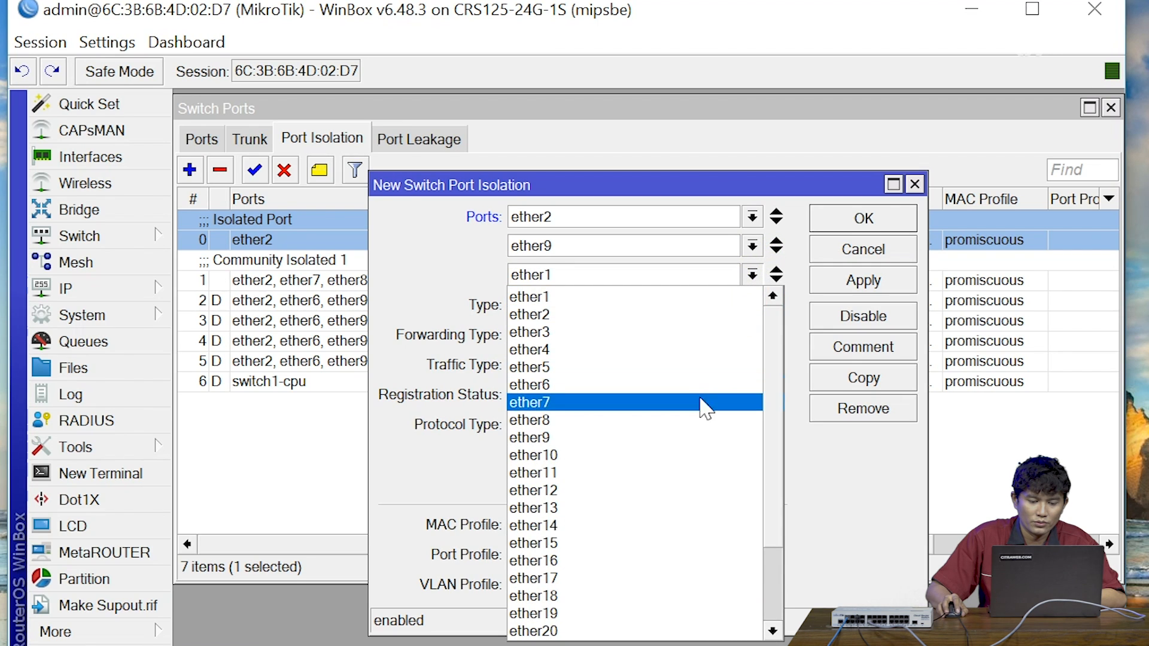
{"action": "left_click", "coordinate": [701, 455]}
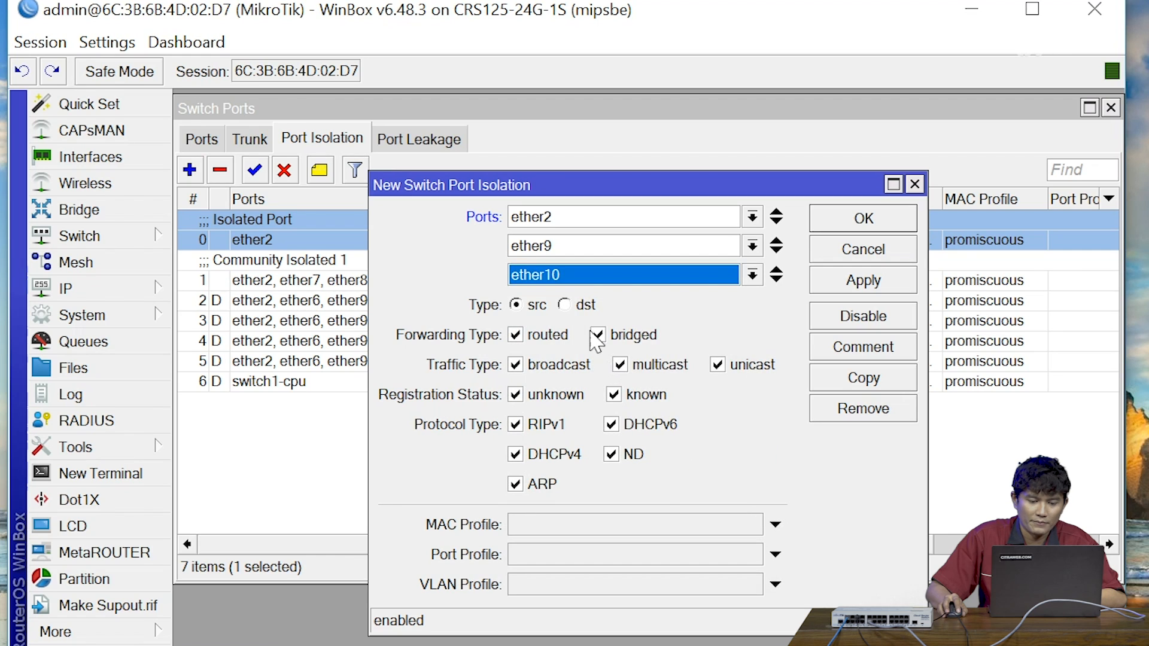
Set the new isolation entry's type to dst and its port profile to 4, and save it
{"action": "left_click", "coordinate": [584, 310]}
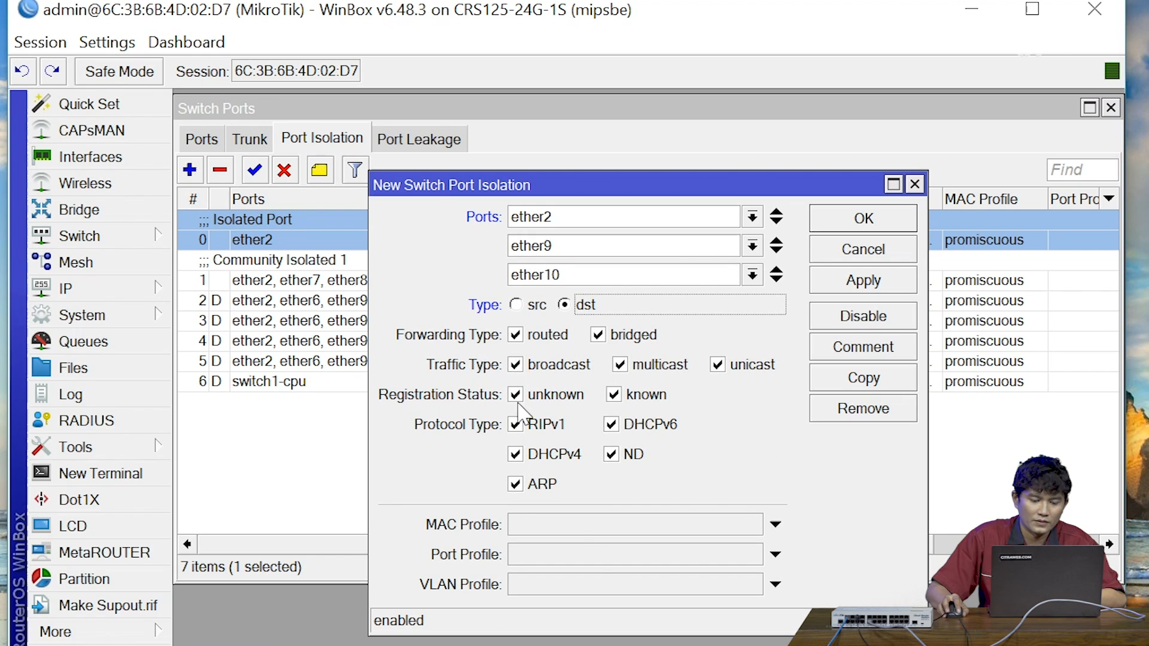
{"action": "left_click", "coordinate": [592, 554]}
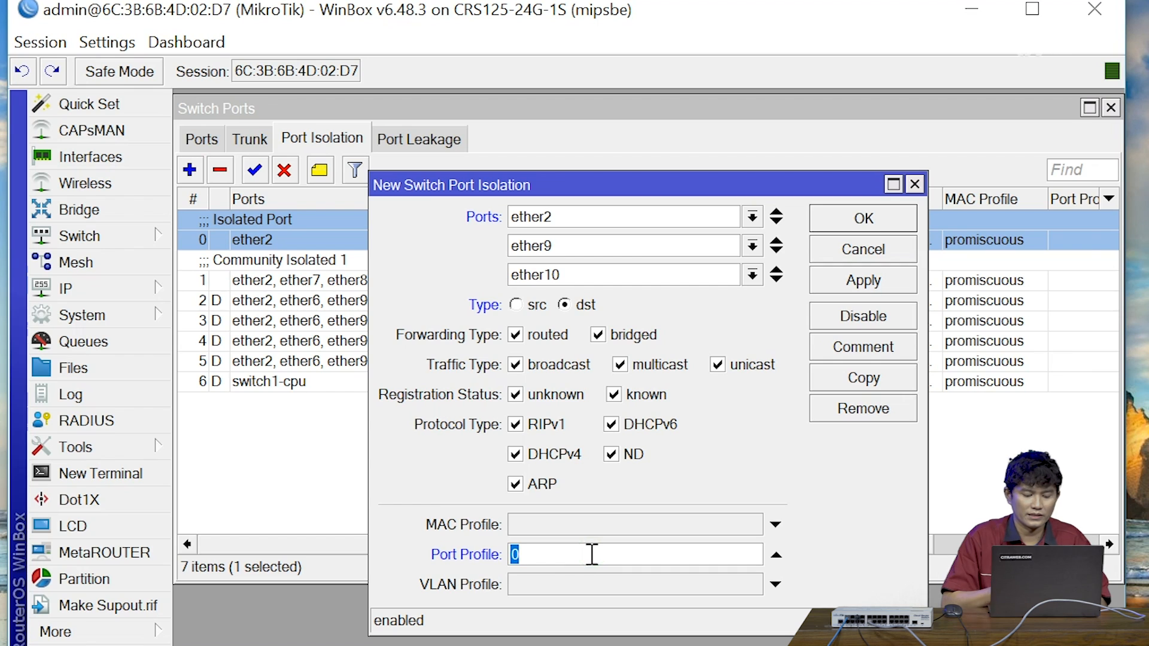
{"action": "type", "text": "4"}
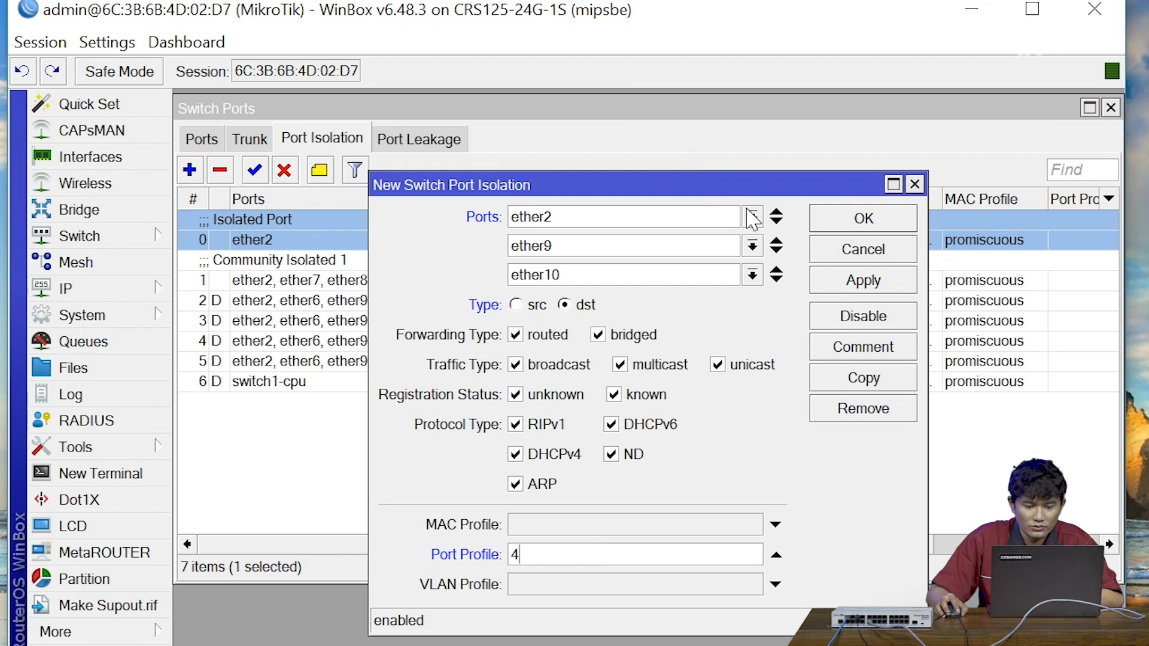
{"action": "left_click", "coordinate": [833, 287]}
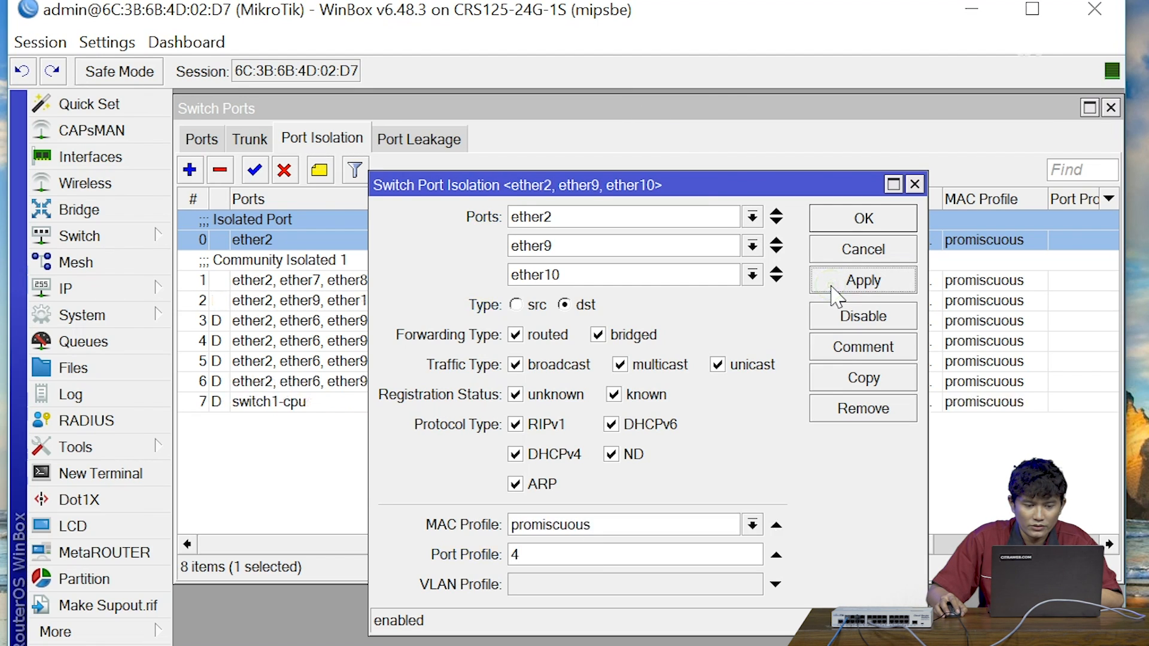
{"action": "left_click", "coordinate": [833, 223]}
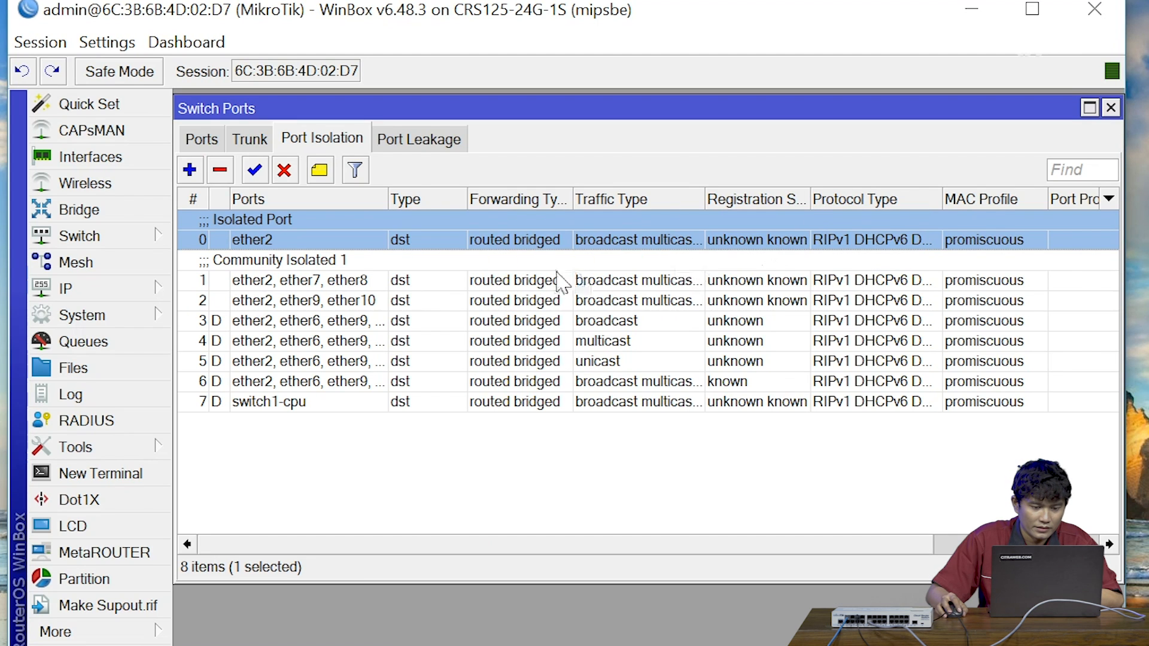
Add the comment "Community Isolated 2" to the ether2, ether9, ether10 isolation entry
{"action": "left_click", "coordinate": [428, 301]}
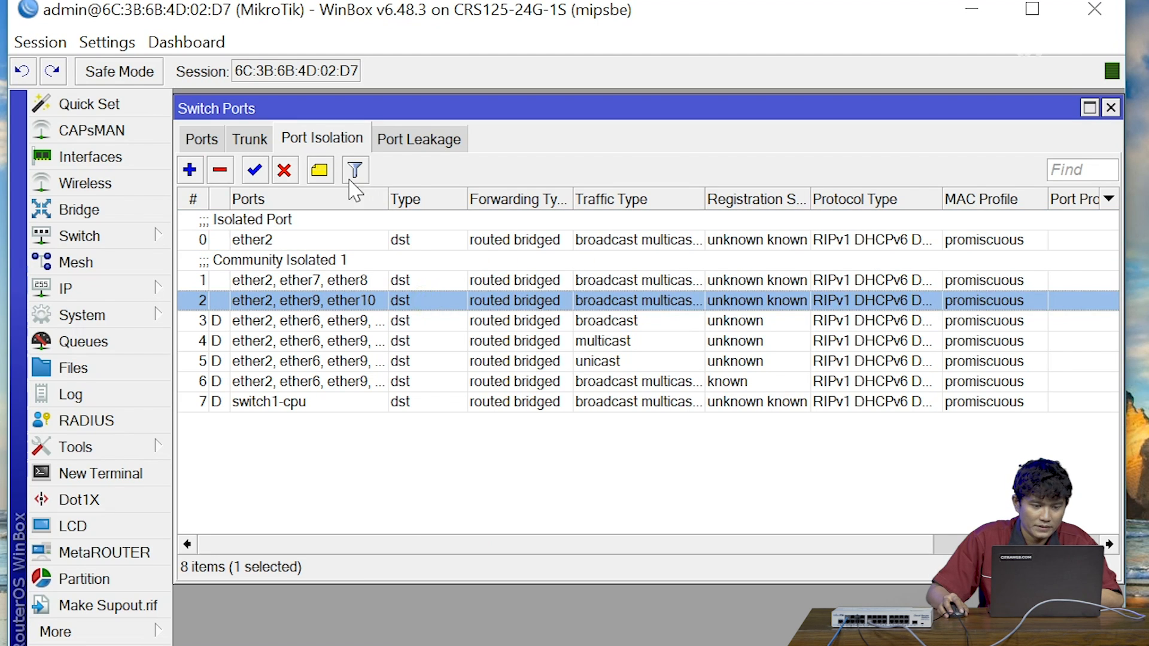
{"action": "left_click", "coordinate": [319, 170]}
{"action": "type", "text": "Comu"}
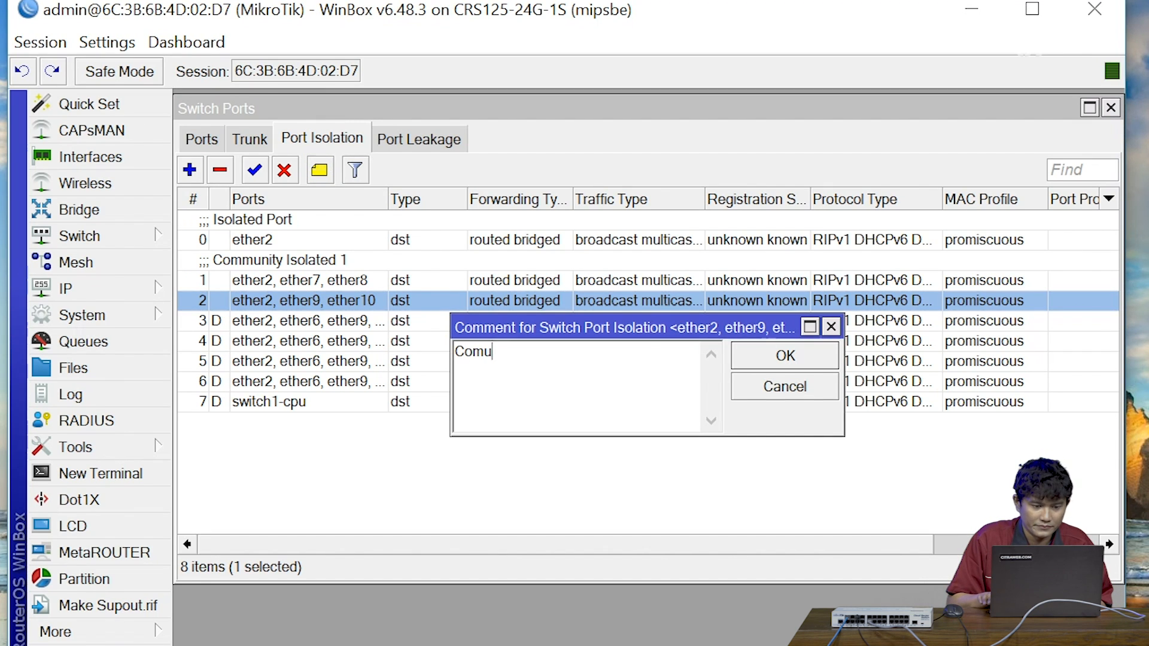
{"action": "key", "text": "BackSpace"}
{"action": "type", "text": "munit"}
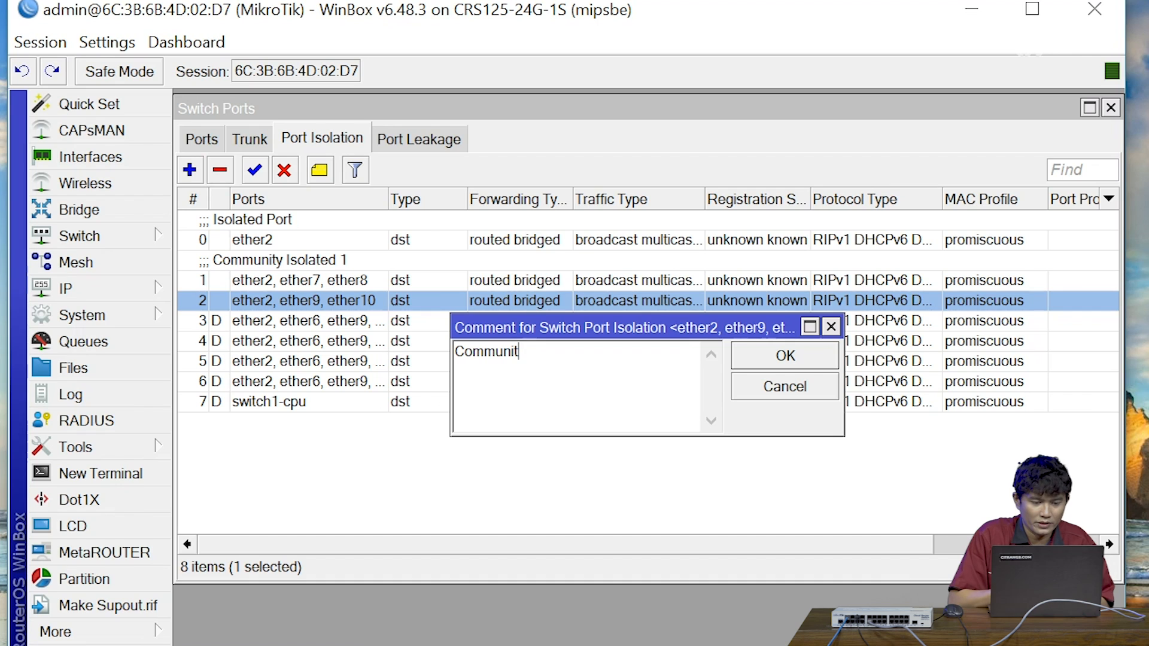
{"action": "type", "text": "y Isolated 2"}
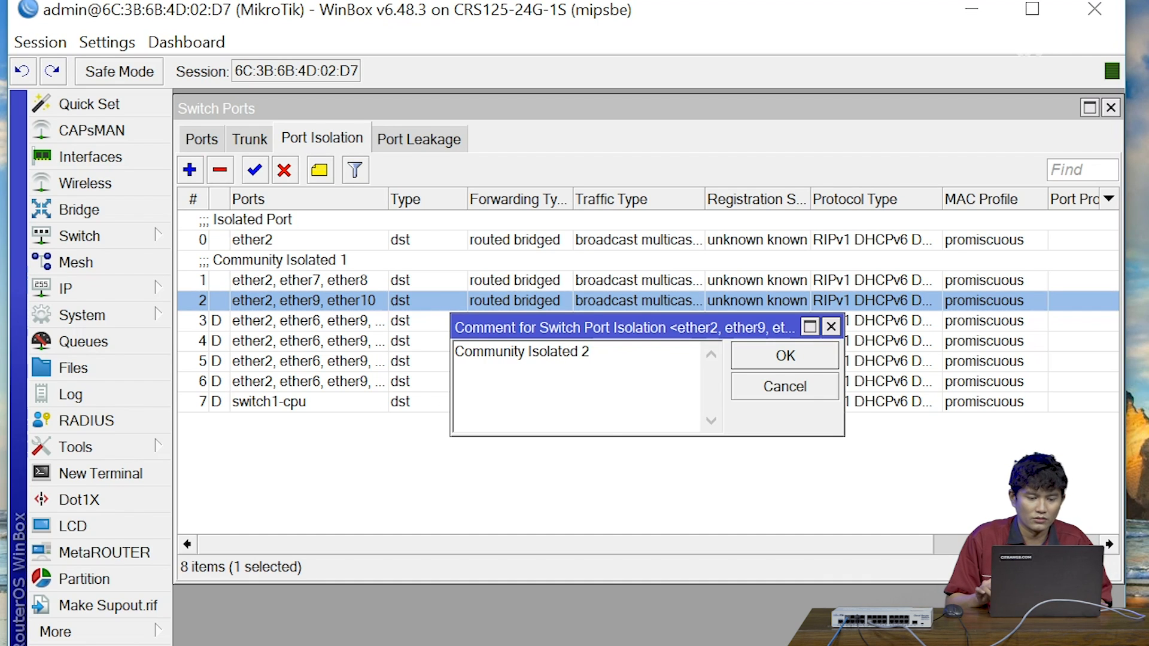
{"action": "key", "text": "Return"}
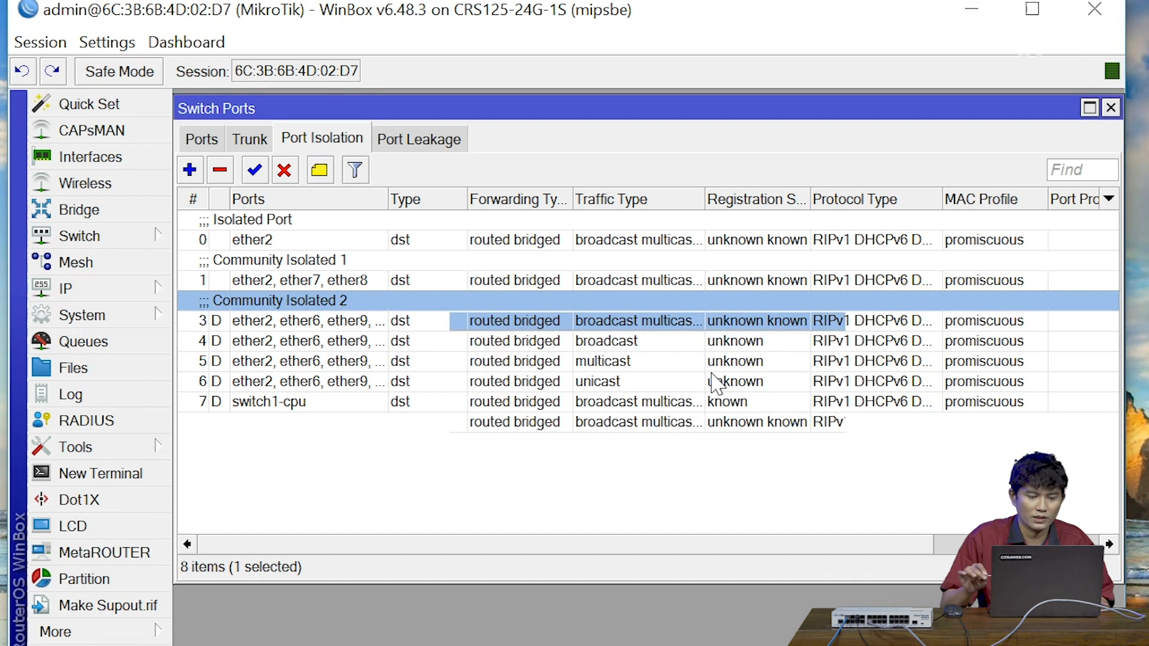
{"action": "left_click", "coordinate": [561, 464]}
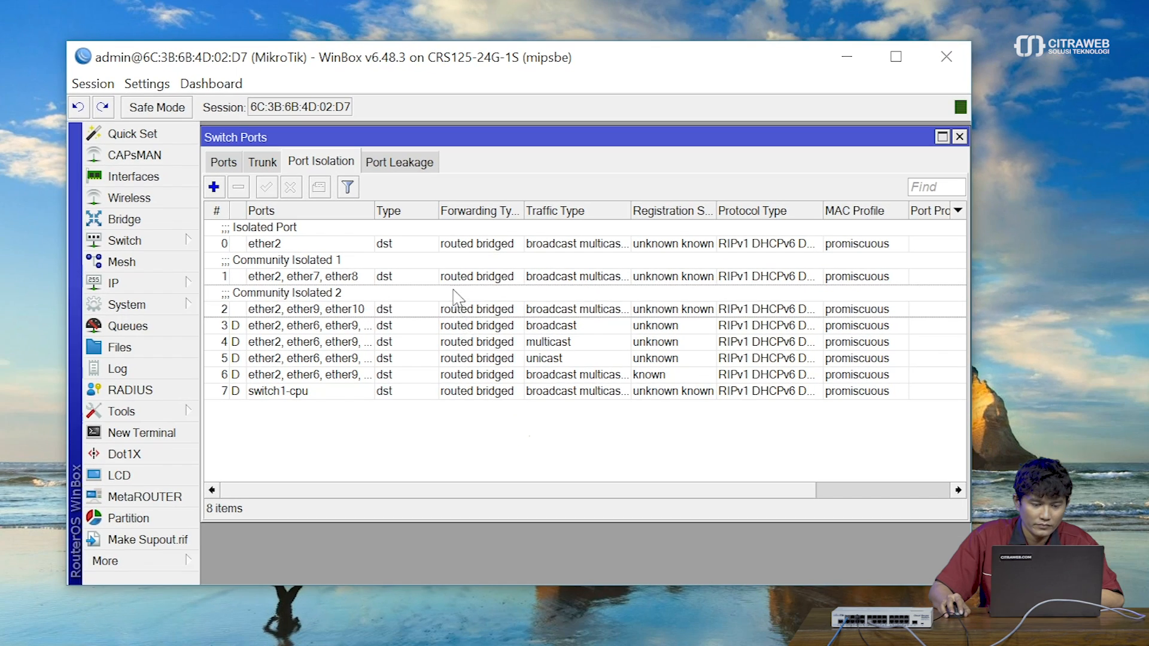
Cancel the WinBox connection attempt to the switch
{"action": "left_click", "coordinate": [491, 318]}
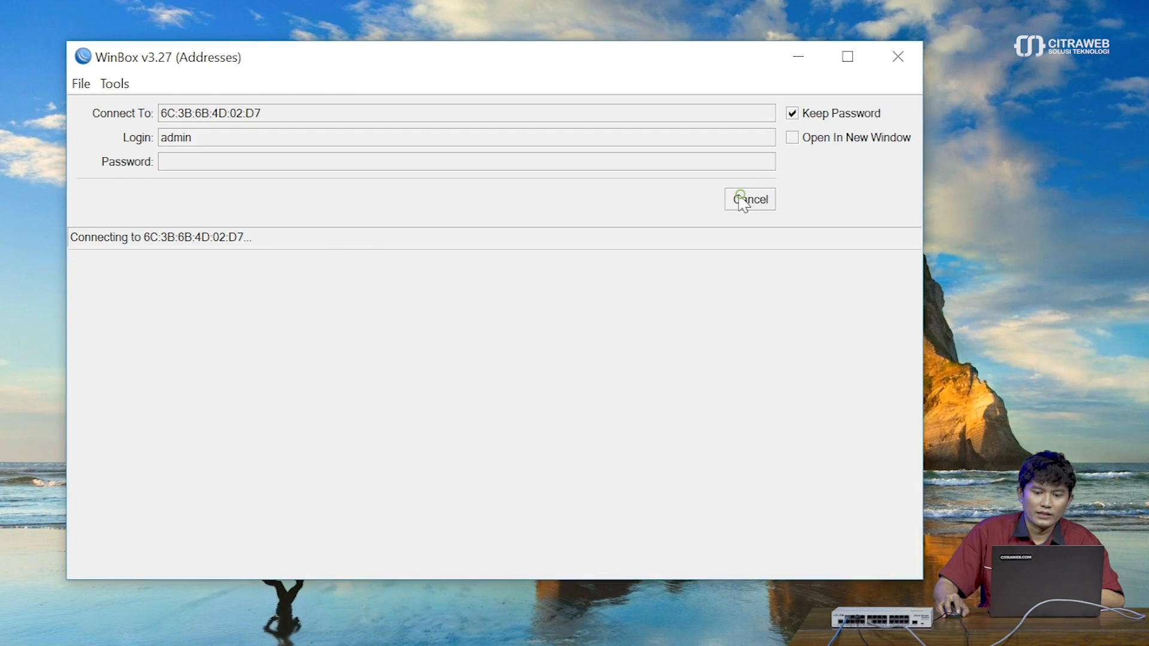
{"action": "left_click", "coordinate": [742, 204]}
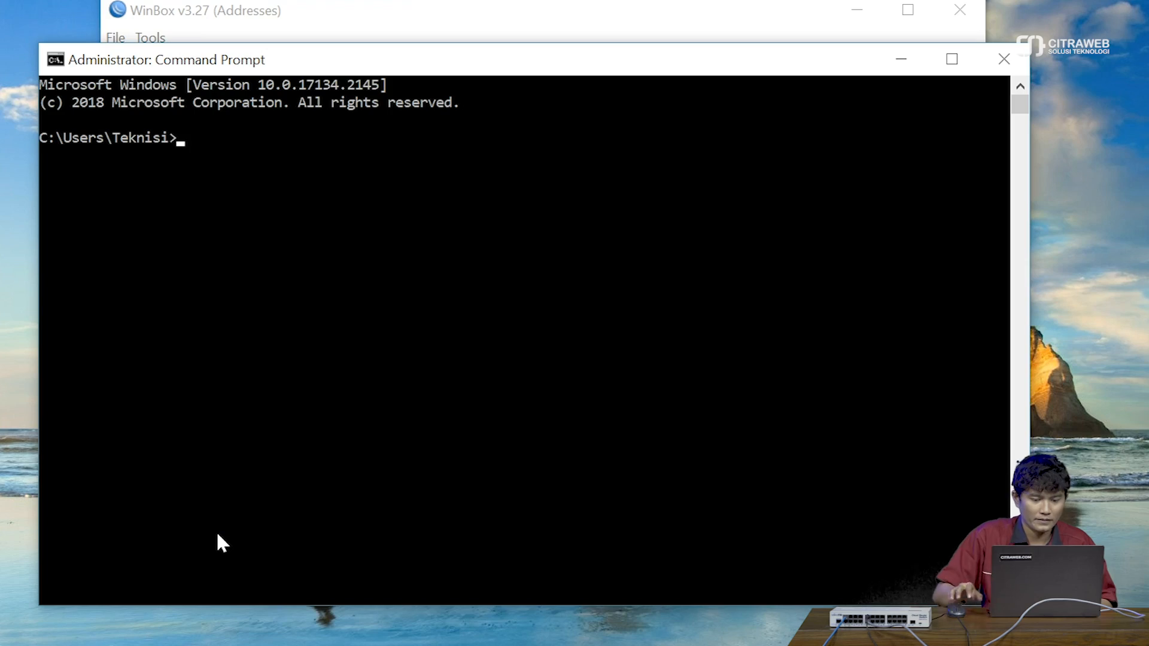
Switch to the Command Prompt and ping 192.168.73.225 to test the community port connection
{"action": "key", "text": "Return"}
{"action": "key", "text": "Return"}
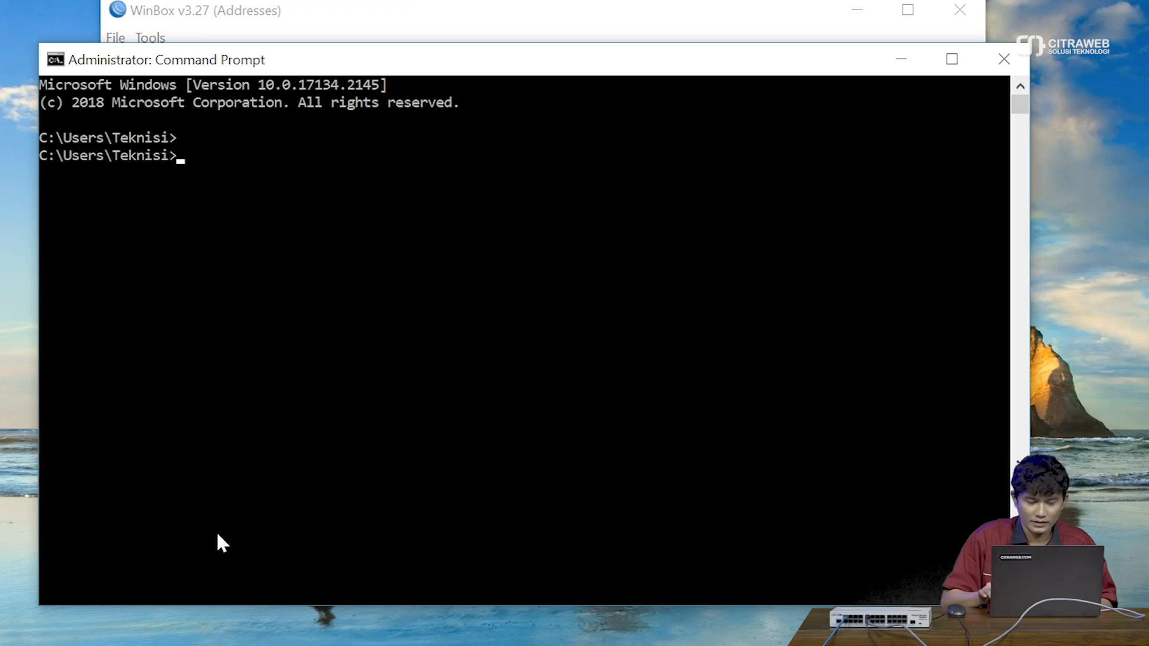
{"action": "type", "text": "ping"}
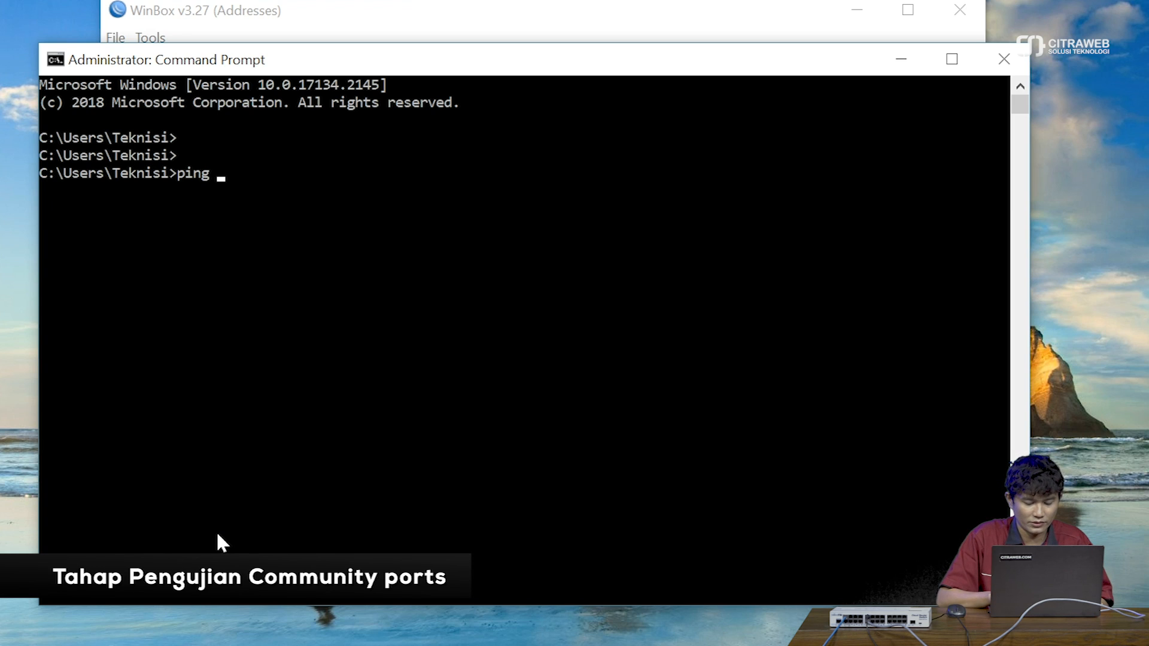
{"action": "type", "text": " 192.16"}
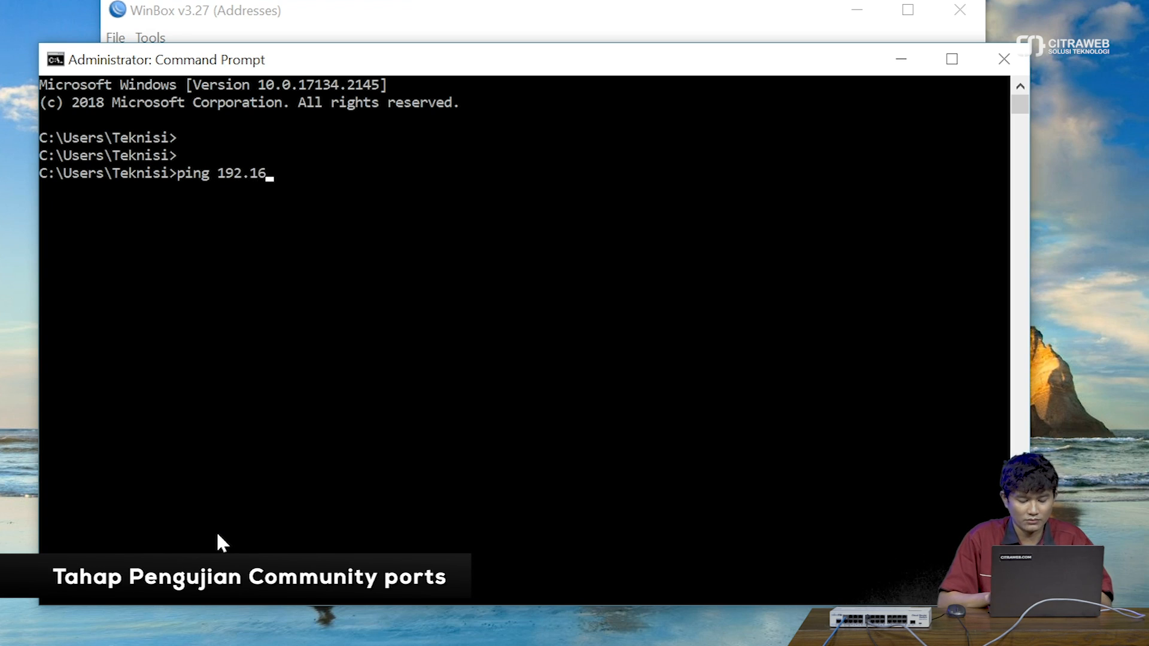
{"action": "type", "text": "8.73.225"}
{"action": "key", "text": "Return"}
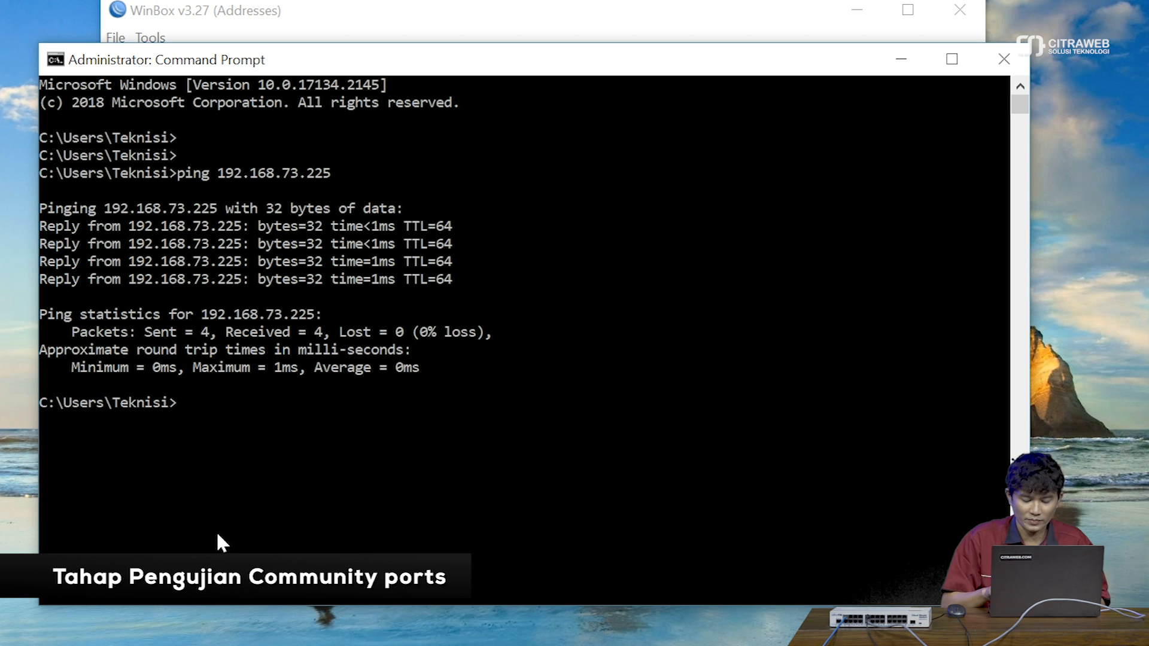
Ping 8.8.8.8 to test the isolated community port's connection to the internet
{"action": "type", "text": "ping "}
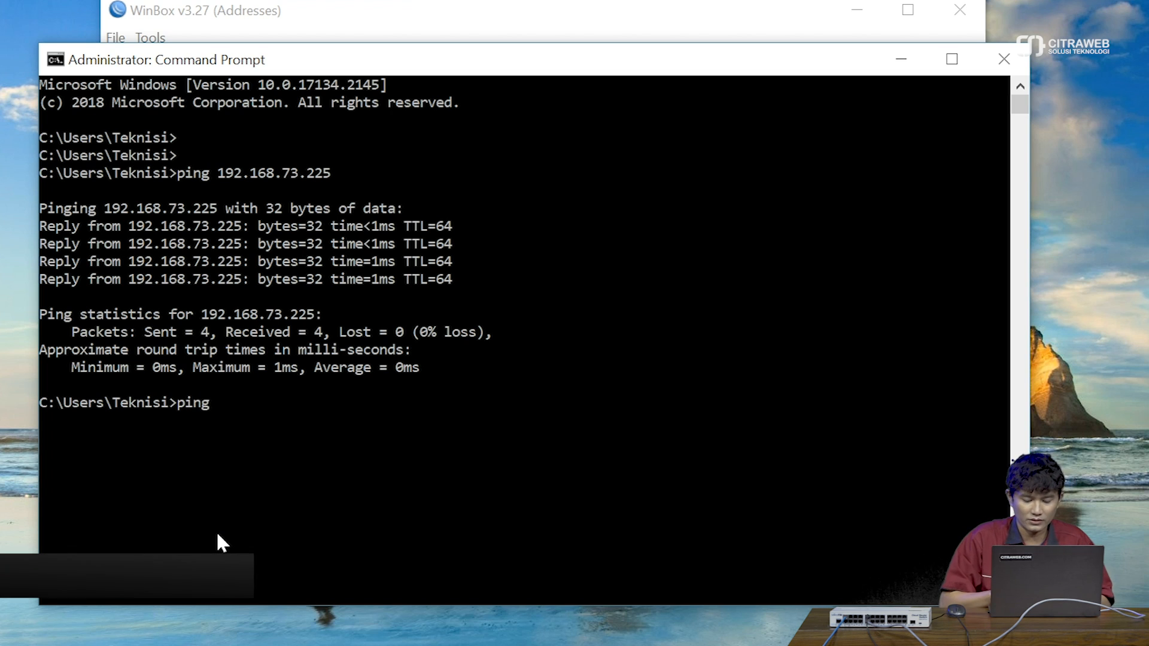
{"action": "type", "text": "8.8.8.8"}
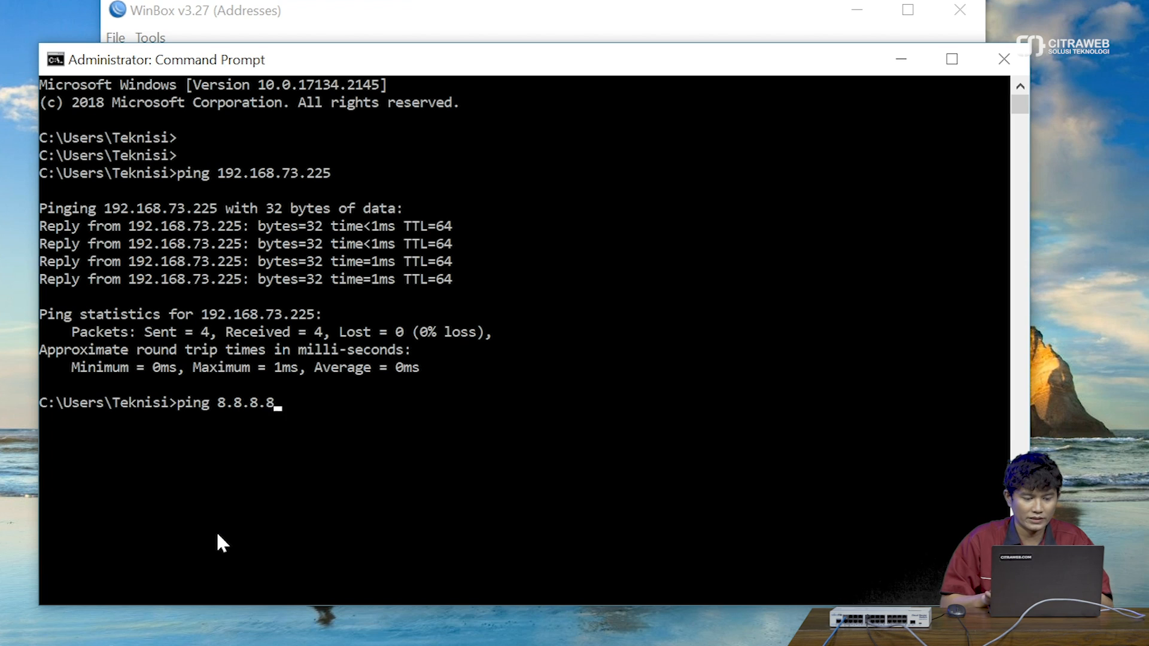
{"action": "key", "text": "Return"}
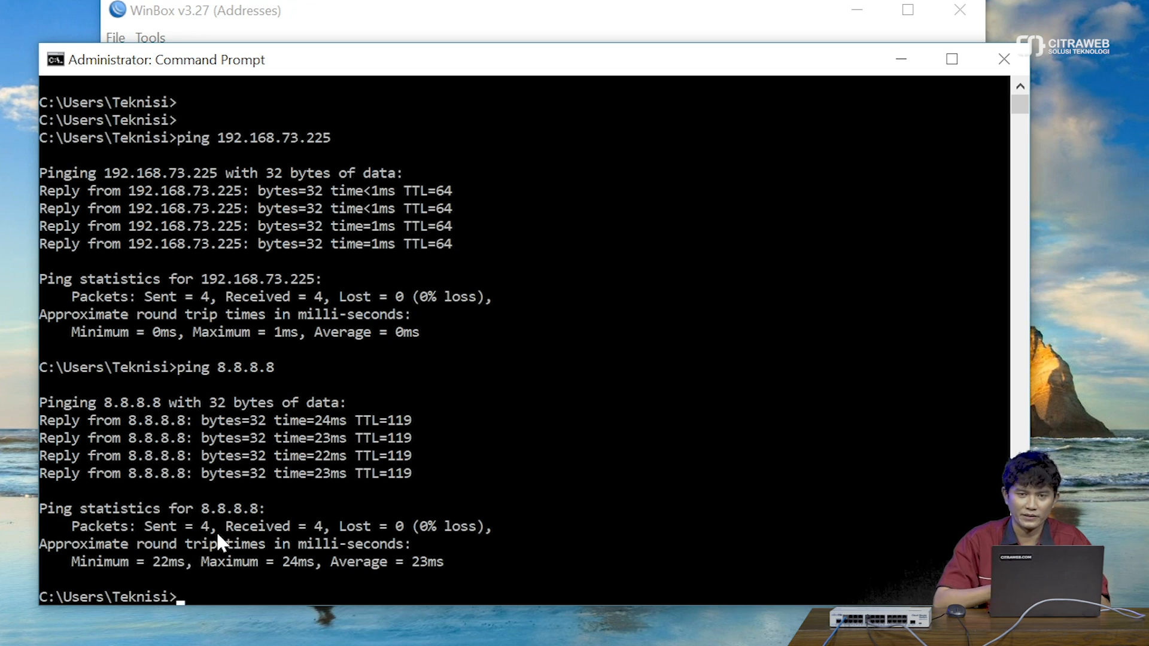
{"action": "key", "text": "Return"}
{"action": "key", "text": "Return"}
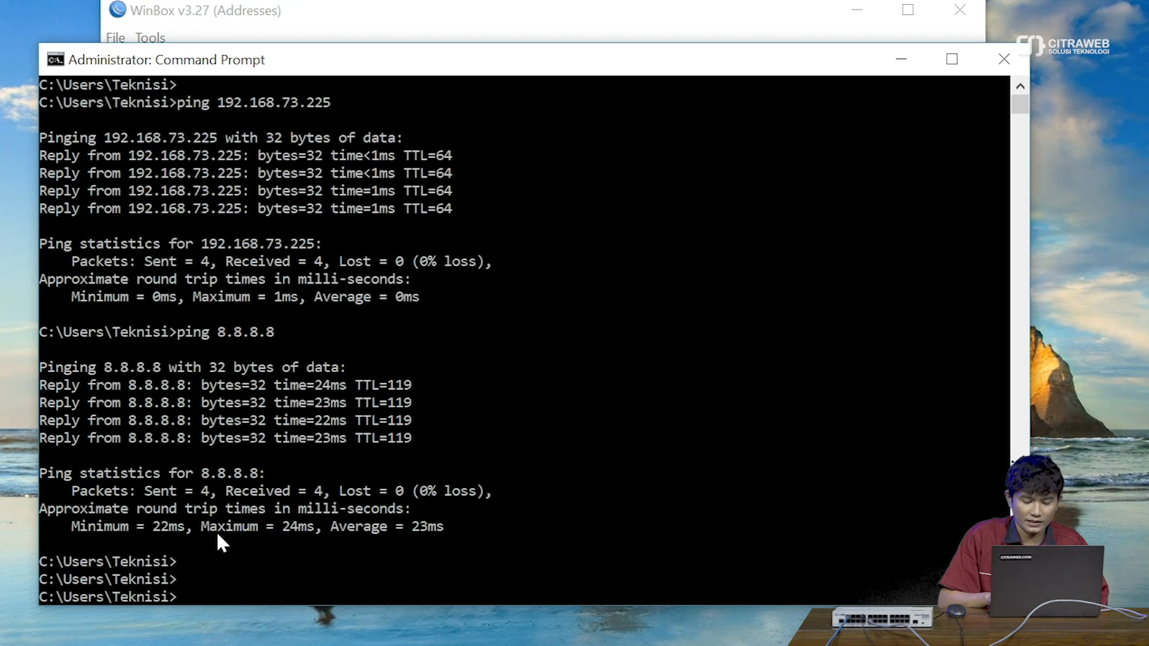
Ping 192.168.73.225 again to test the port isolation, and stop the test early
{"action": "type", "text": "ping "}
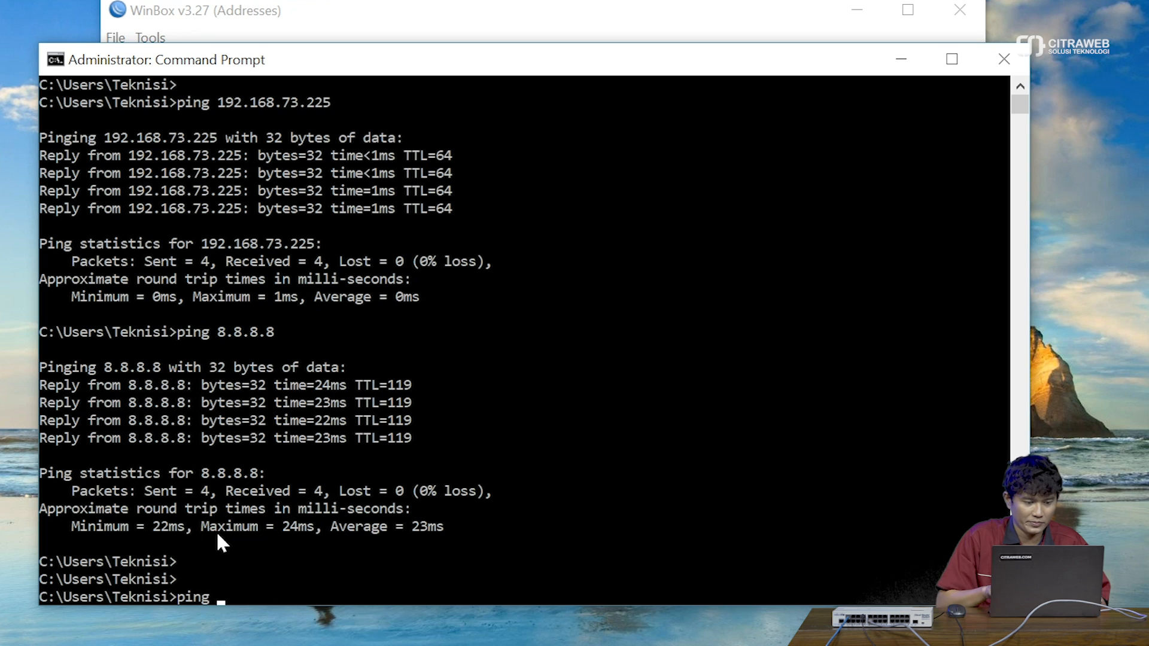
{"action": "type", "text": "172"}
{"action": "key", "text": "BackSpace"}
{"action": "key", "text": "BackSpace"}
{"action": "type", "text": "92"}
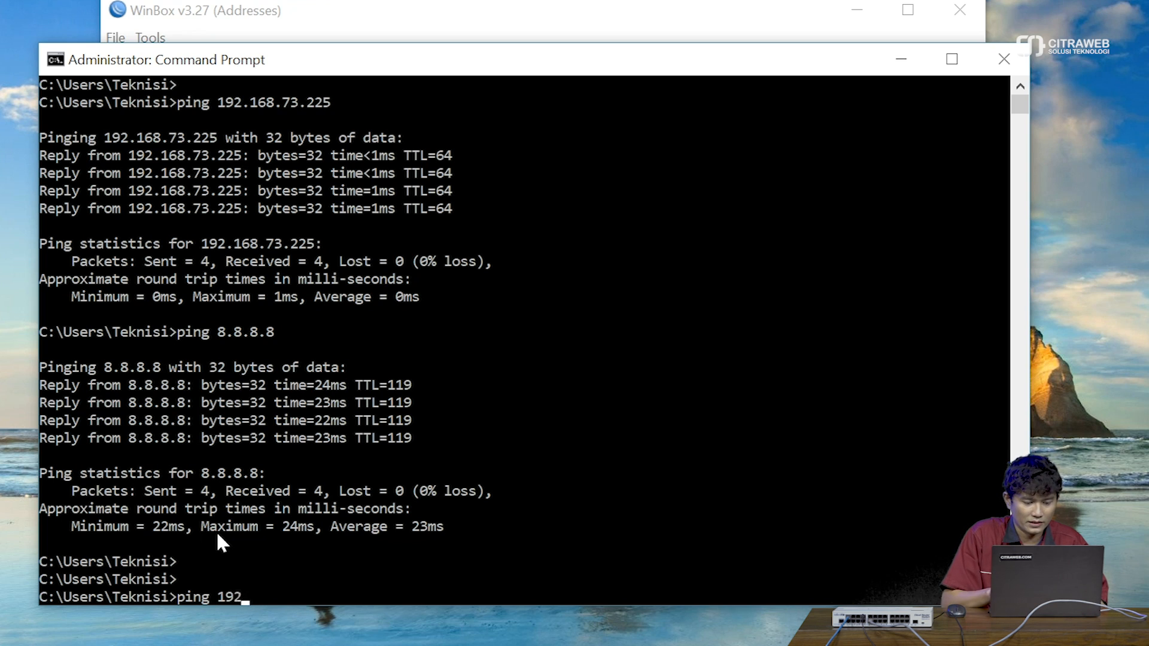
{"action": "type", "text": ".168."}
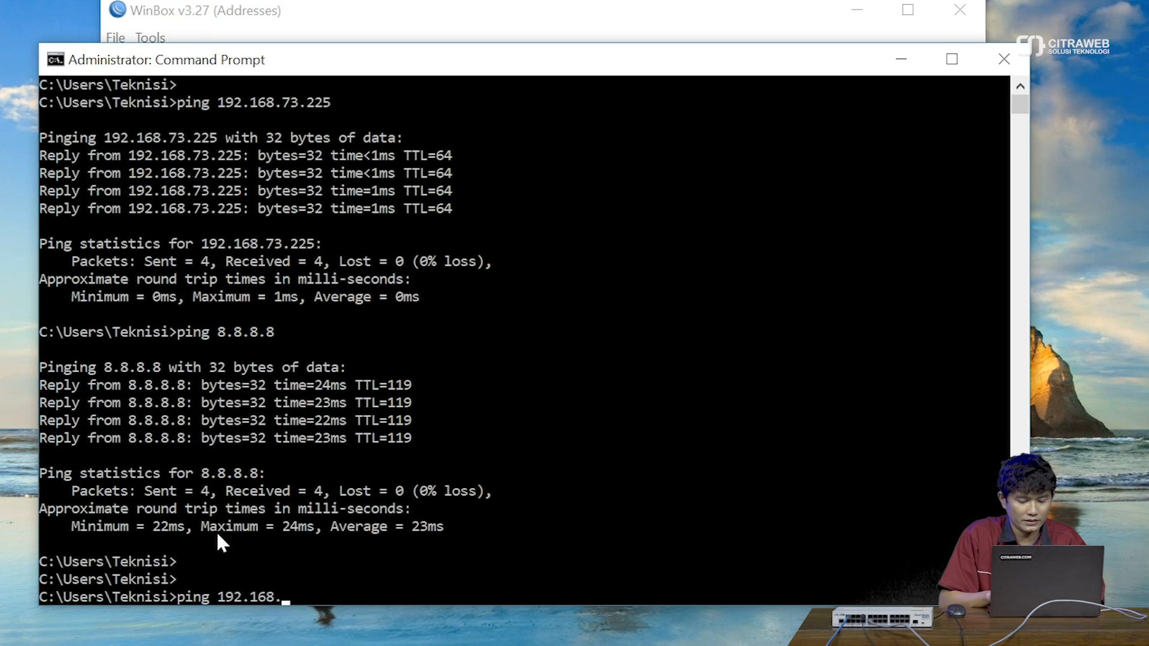
{"action": "type", "text": "73.225"}
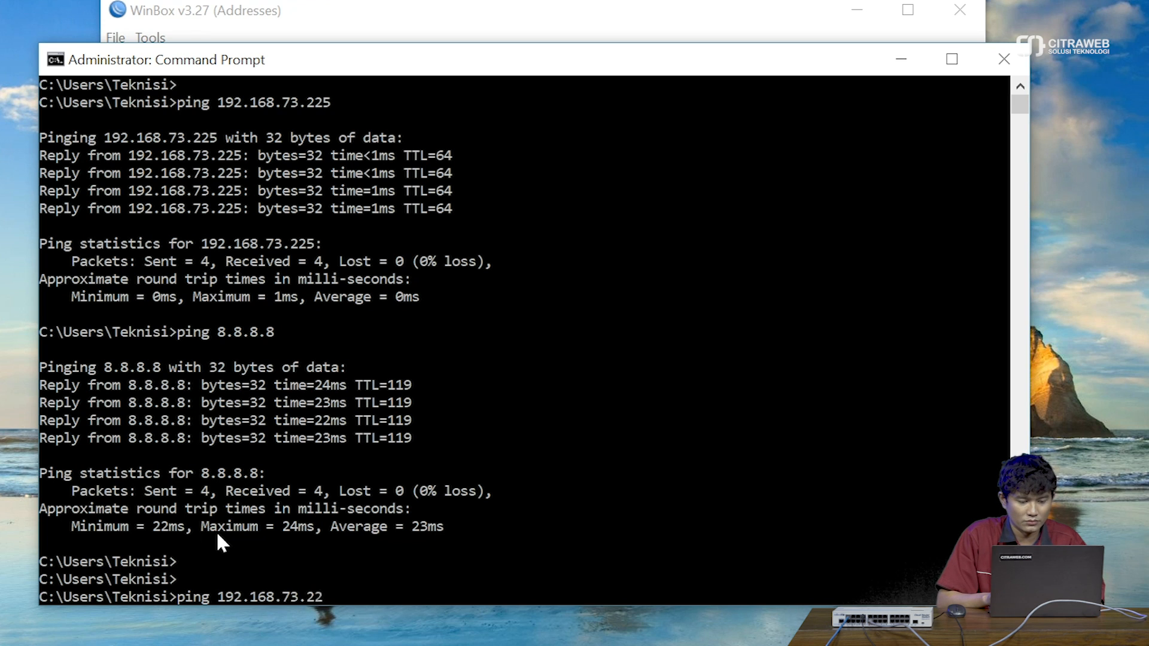
{"action": "key", "text": "Return"}
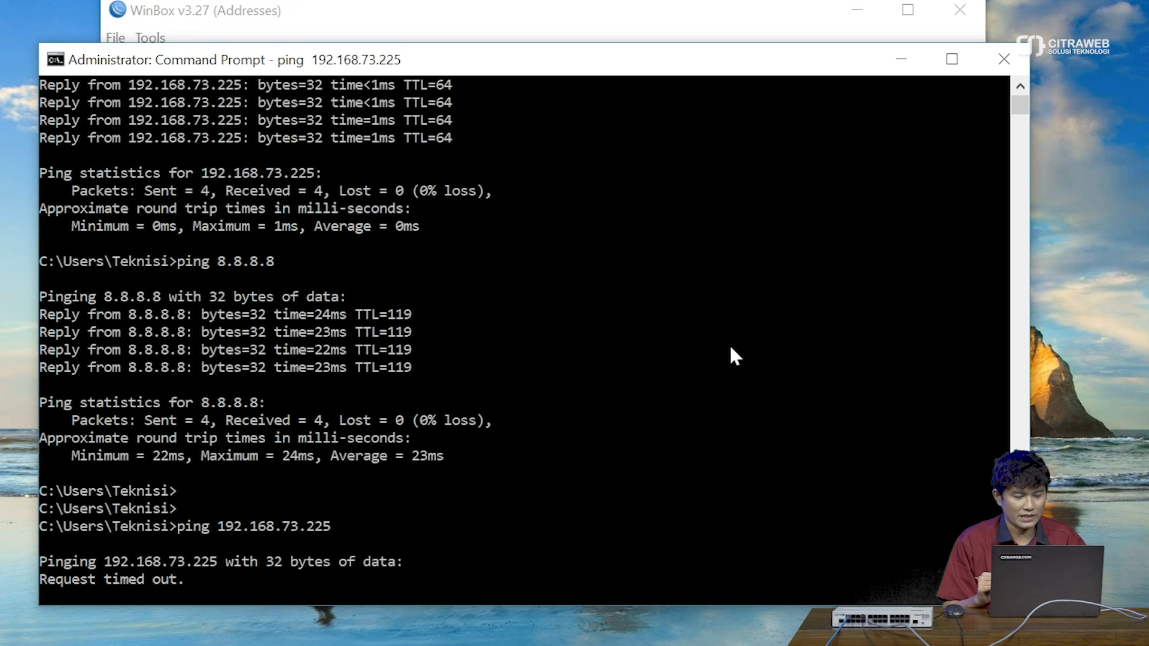
{"action": "key", "text": "ctrl+c"}
Repeat the ping to 8.8.8.8 to recheck the internet connection
{"action": "key", "text": "Up"}
{"action": "key", "text": "Up"}
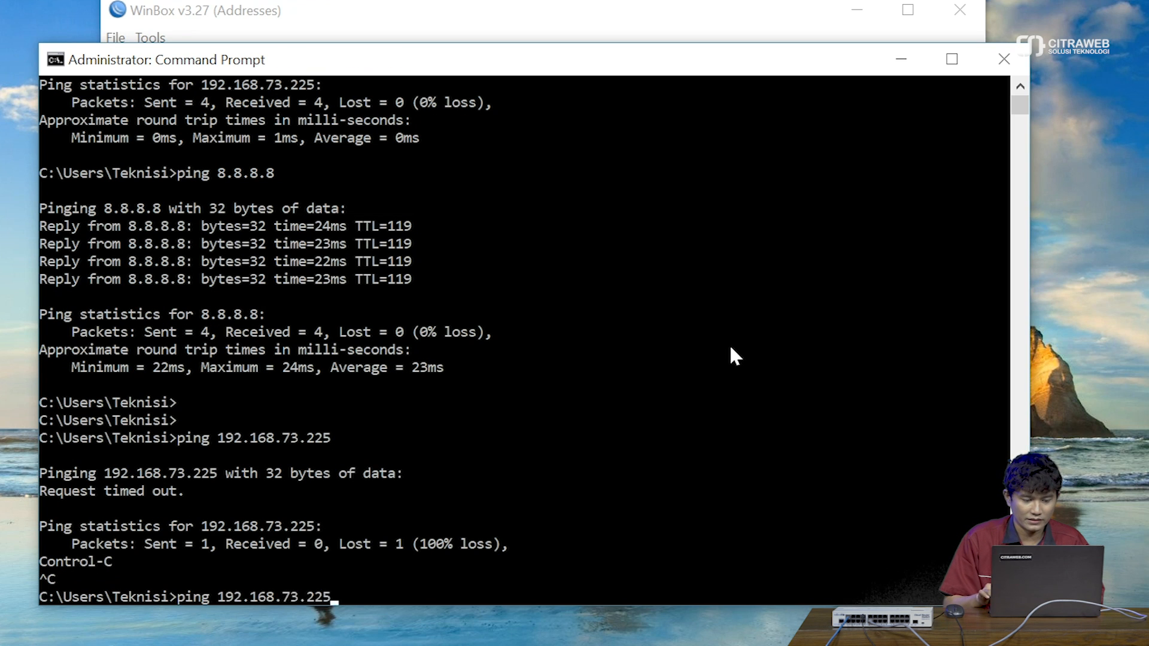
{"action": "key", "text": "Return"}
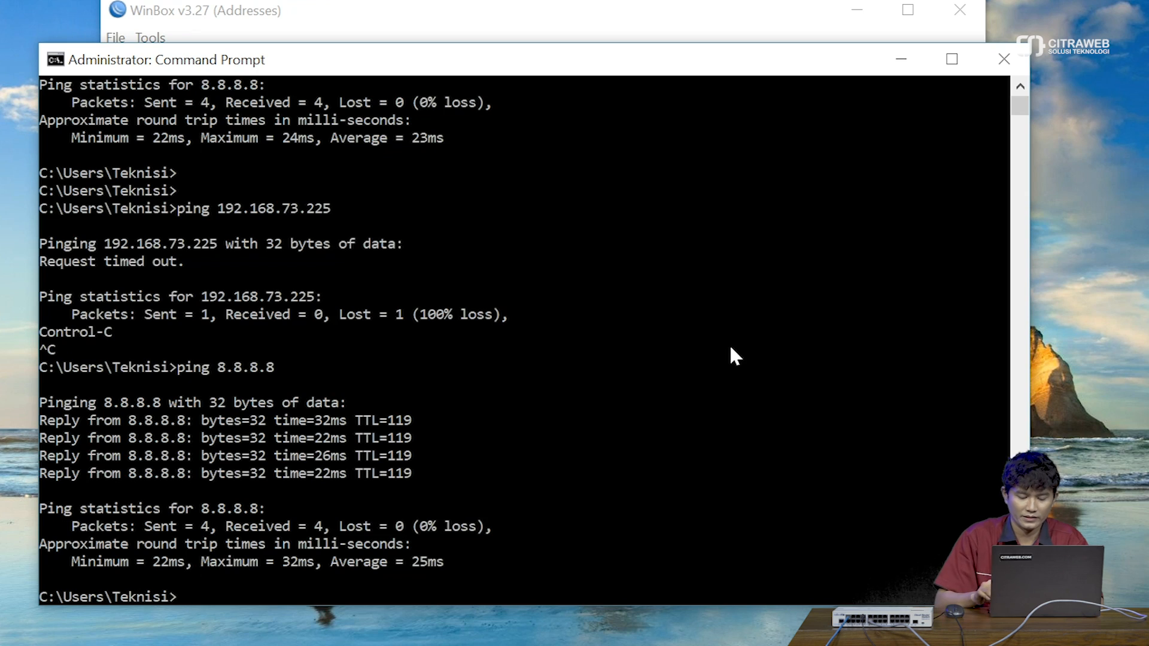
{"action": "key", "text": "Return"}
{"action": "key", "text": "Return"}
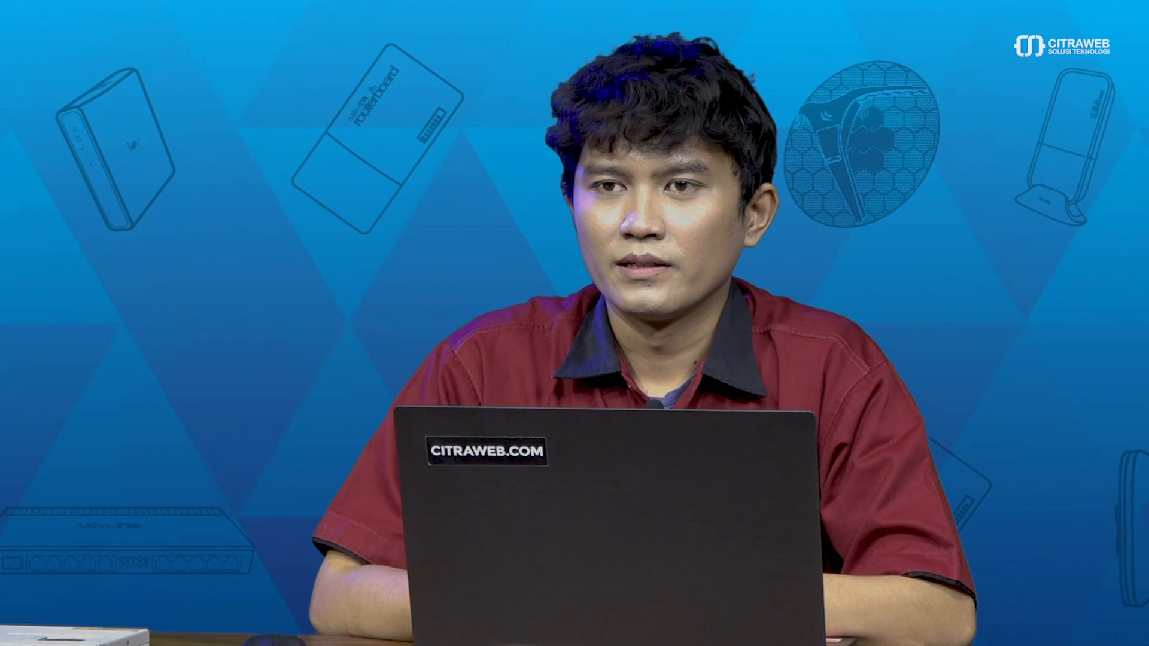
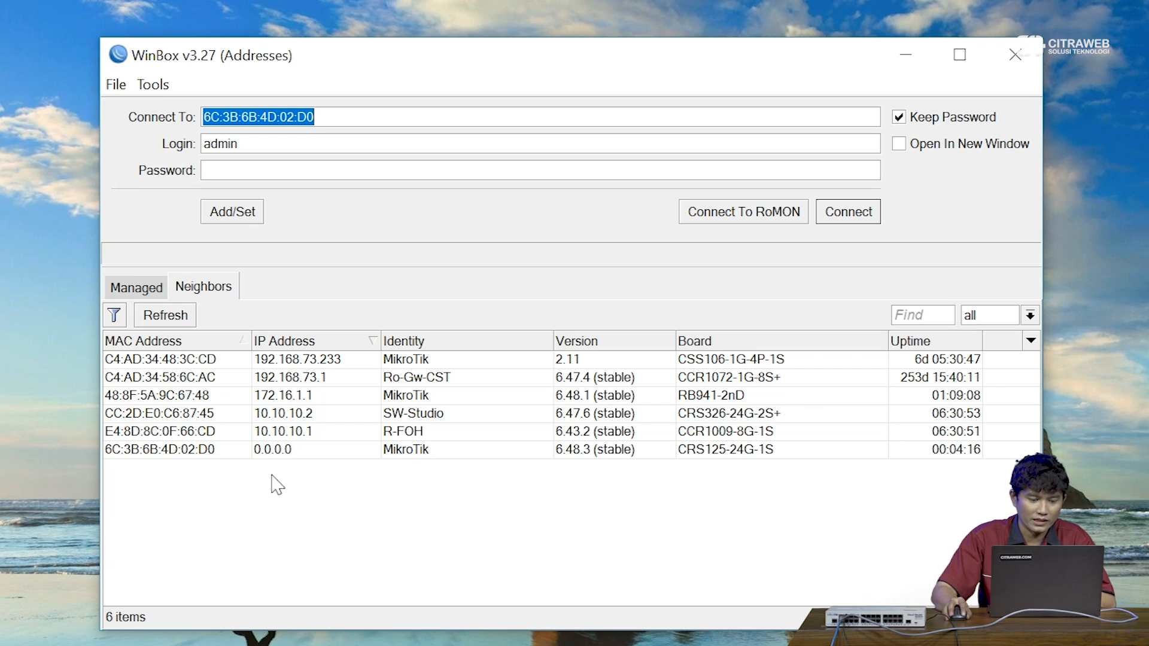
Switch to WinBox, connect to the CRS125-24G-1S switch and check its list of bridges
{"action": "left_click", "coordinate": [222, 449]}
{"action": "left_click", "coordinate": [849, 212]}
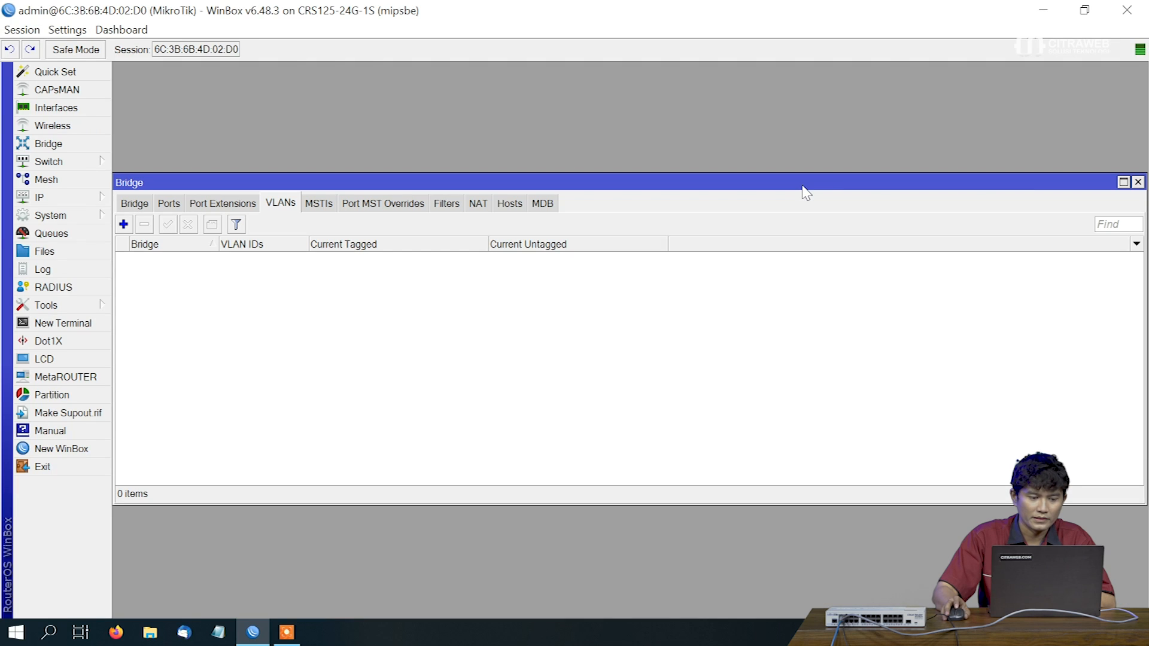
{"action": "left_click", "coordinate": [1138, 182]}
{"action": "left_click", "coordinate": [48, 144]}
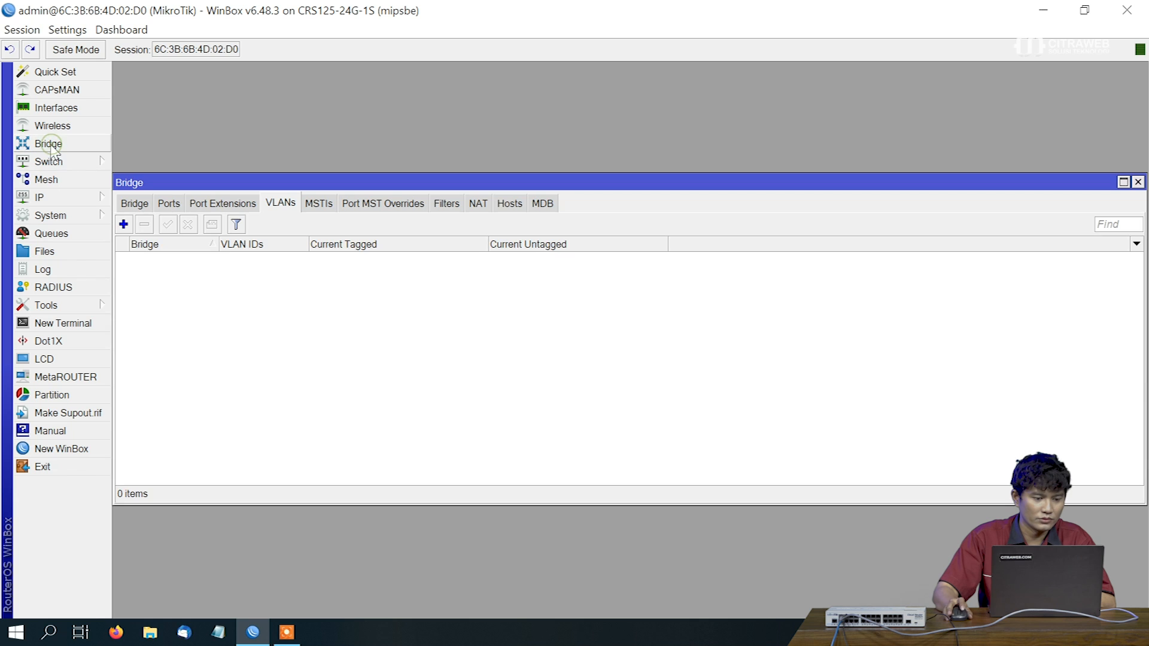
{"action": "left_click", "coordinate": [137, 205]}
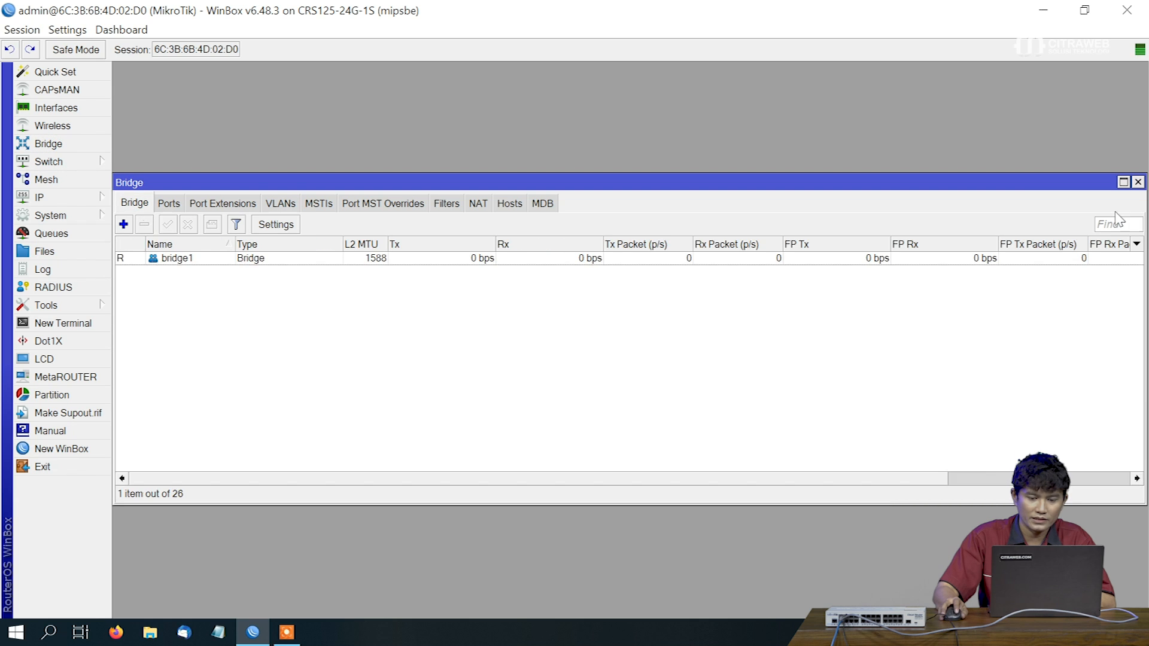
{"action": "left_click", "coordinate": [1138, 182]}
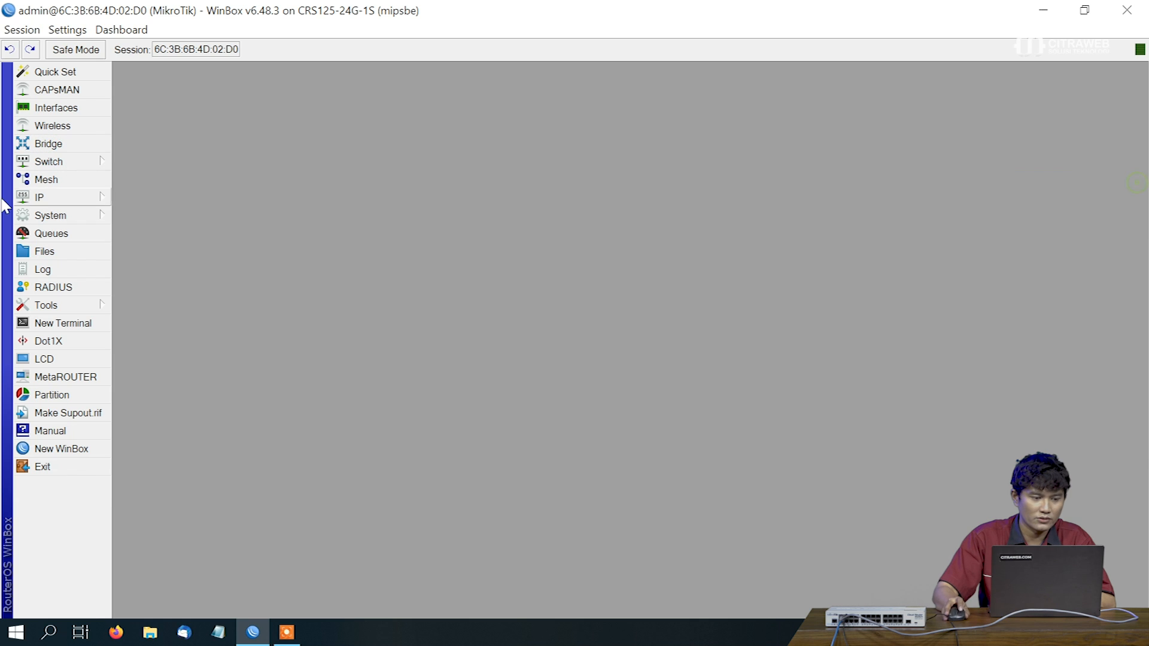
Review the interface list from ether1 to sfp1 for ports belonging to the bridge, and close it
{"action": "left_click", "coordinate": [47, 108]}
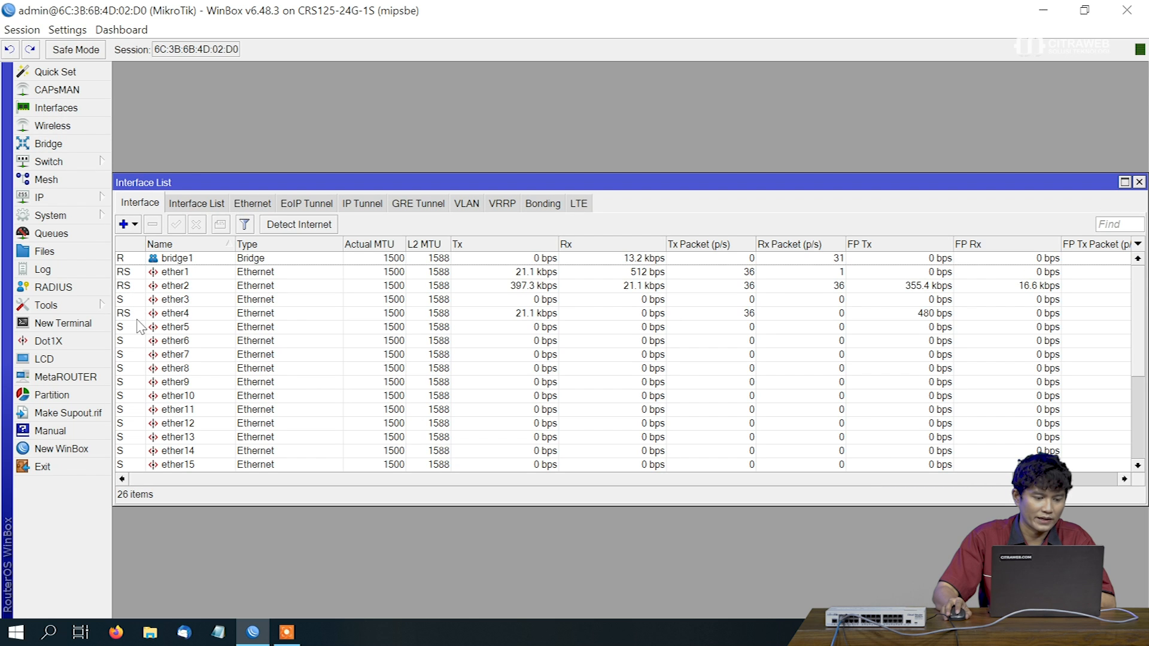
{"action": "scroll", "coordinate": [137, 326], "scroll_direction": "down", "scroll_amount": 4}
{"action": "scroll", "coordinate": [137, 329], "scroll_direction": "up", "scroll_amount": 4}
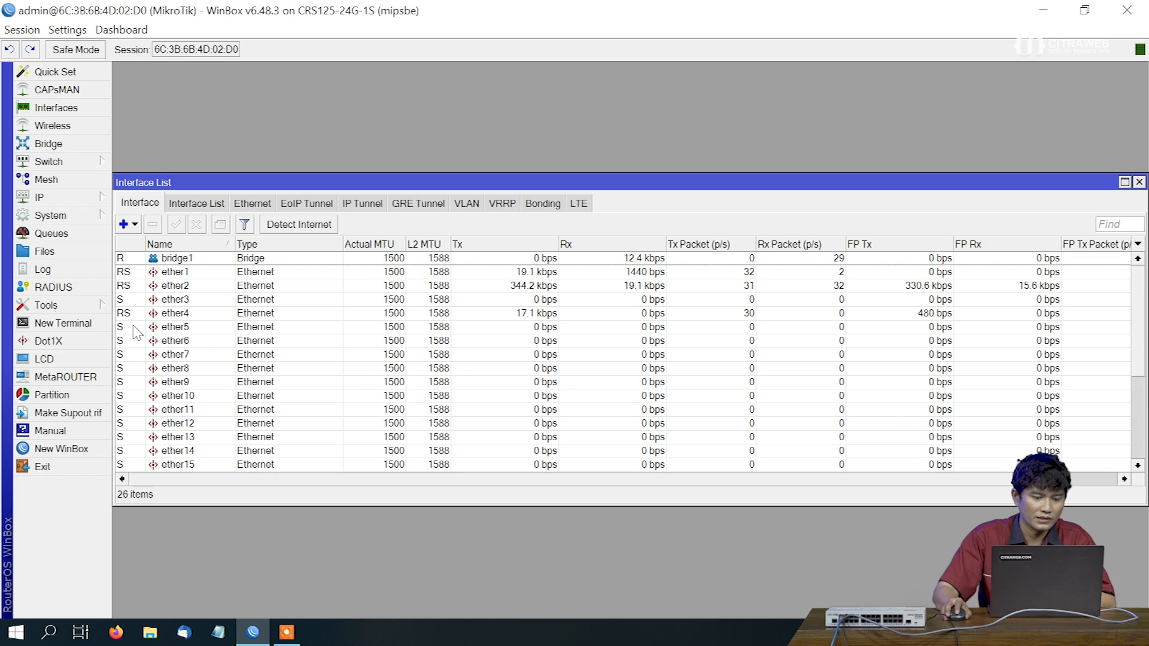
{"action": "scroll", "coordinate": [137, 334], "scroll_direction": "down", "scroll_amount": 4}
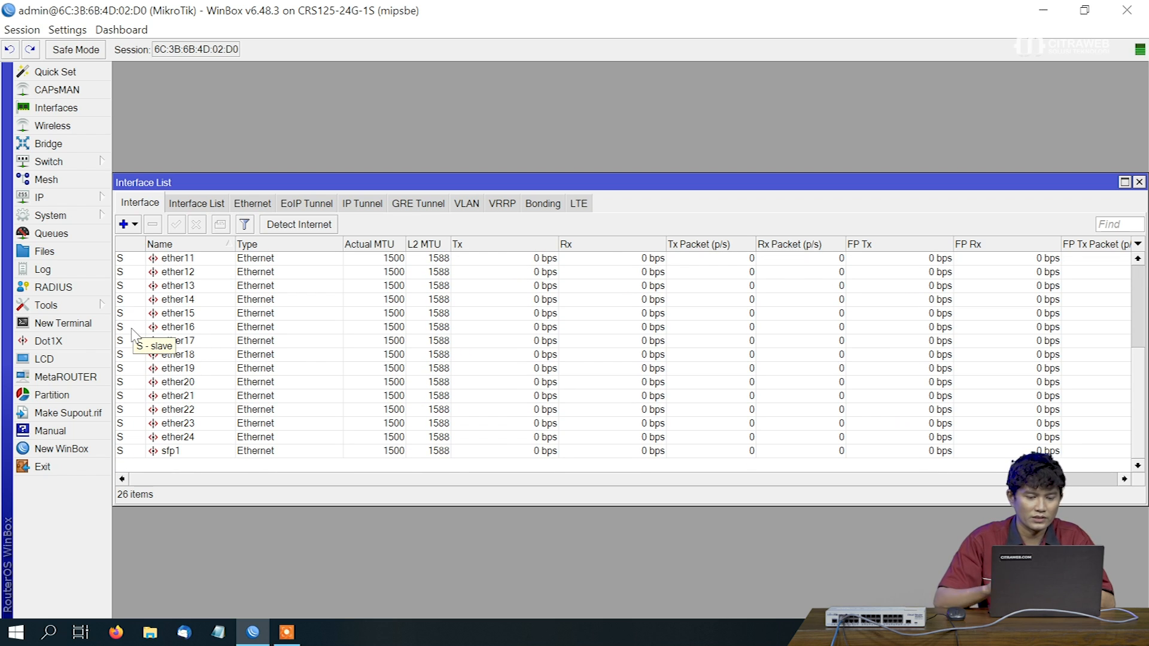
{"action": "left_click", "coordinate": [1139, 181]}
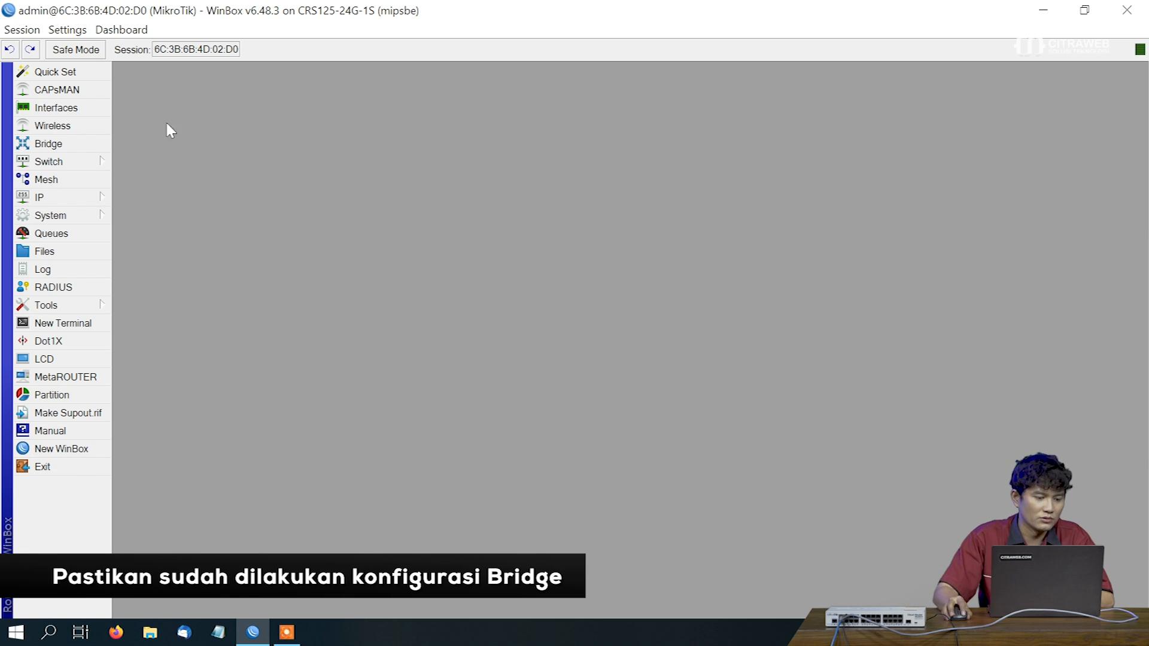
Open the switch chip's port list and look over ether1 to ether5 as the ports to configure
{"action": "left_click", "coordinate": [83, 161]}
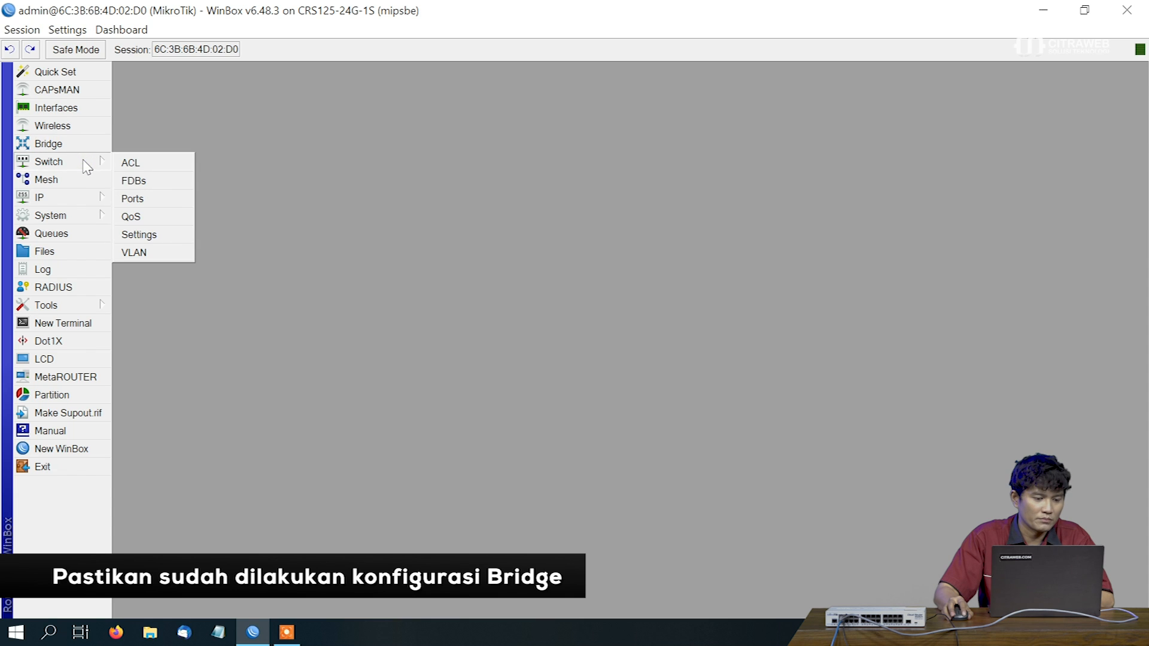
{"action": "left_click", "coordinate": [138, 197]}
{"action": "left_click_drag", "start_coordinate": [302, 186], "coordinate": [182, 84]}
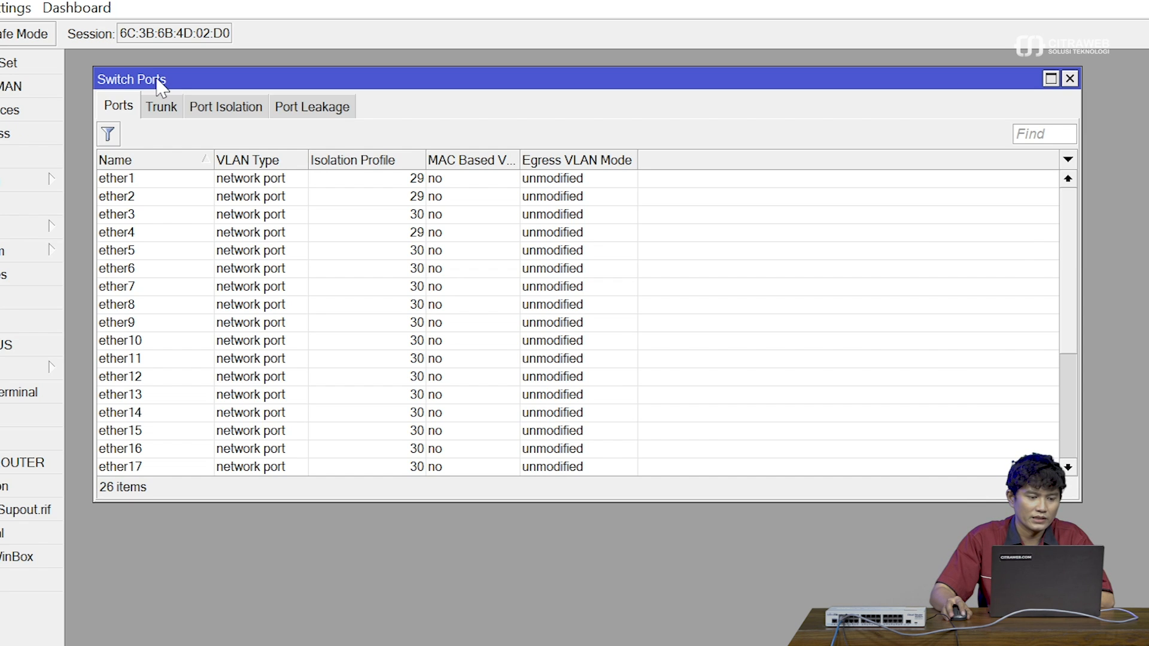
{"action": "left_click", "coordinate": [198, 180]}
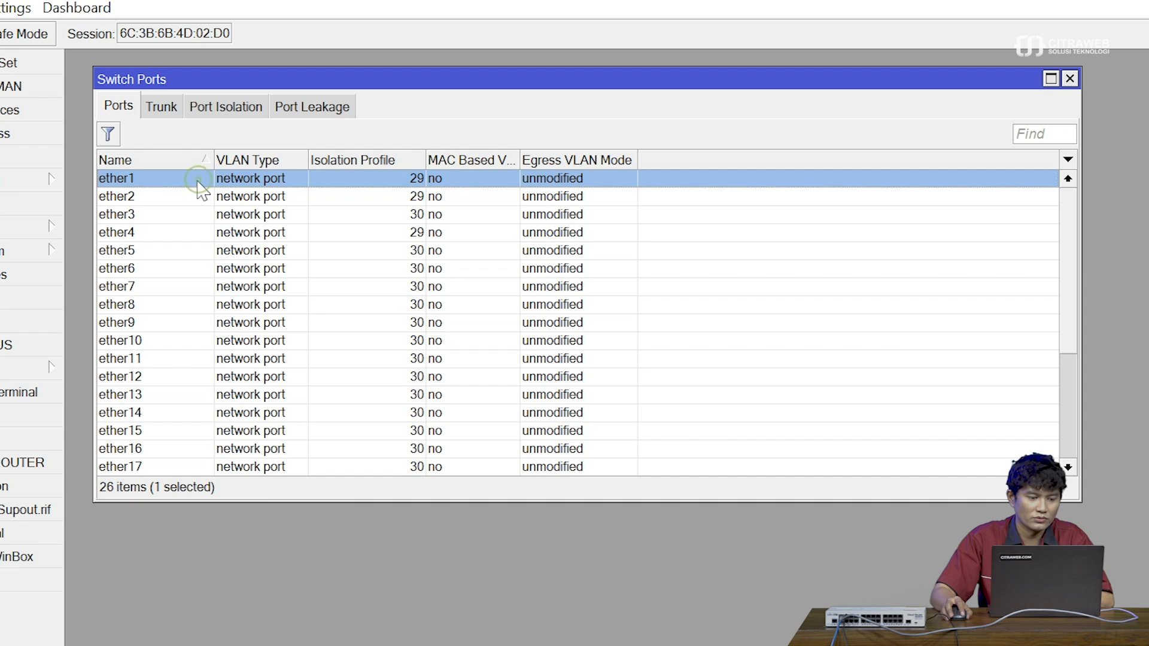
{"action": "left_click", "coordinate": [186, 252]}
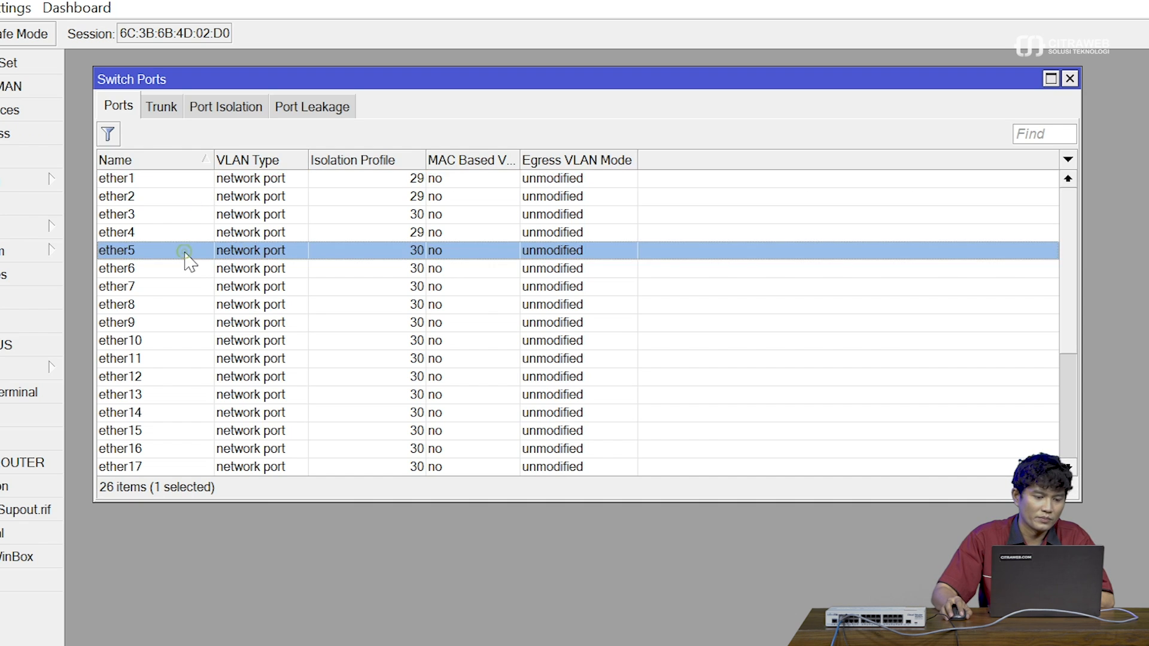
Set the isolation profile override of switch port ether1 to 3 and save it
{"action": "double_click", "coordinate": [366, 178]}
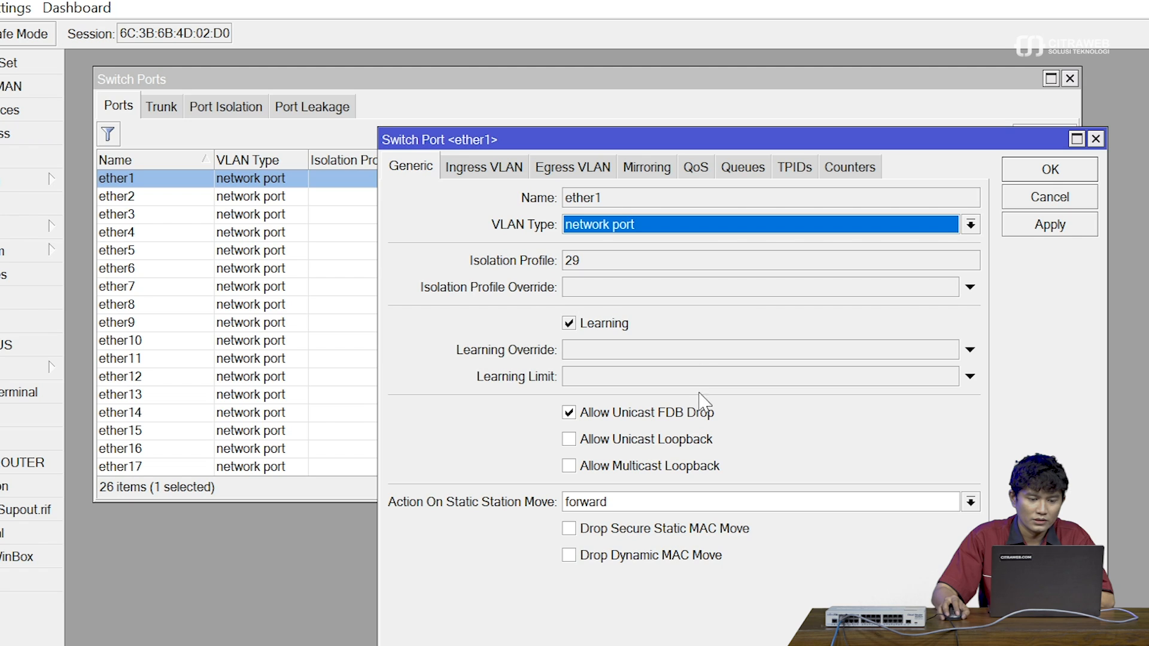
{"action": "left_click", "coordinate": [665, 286]}
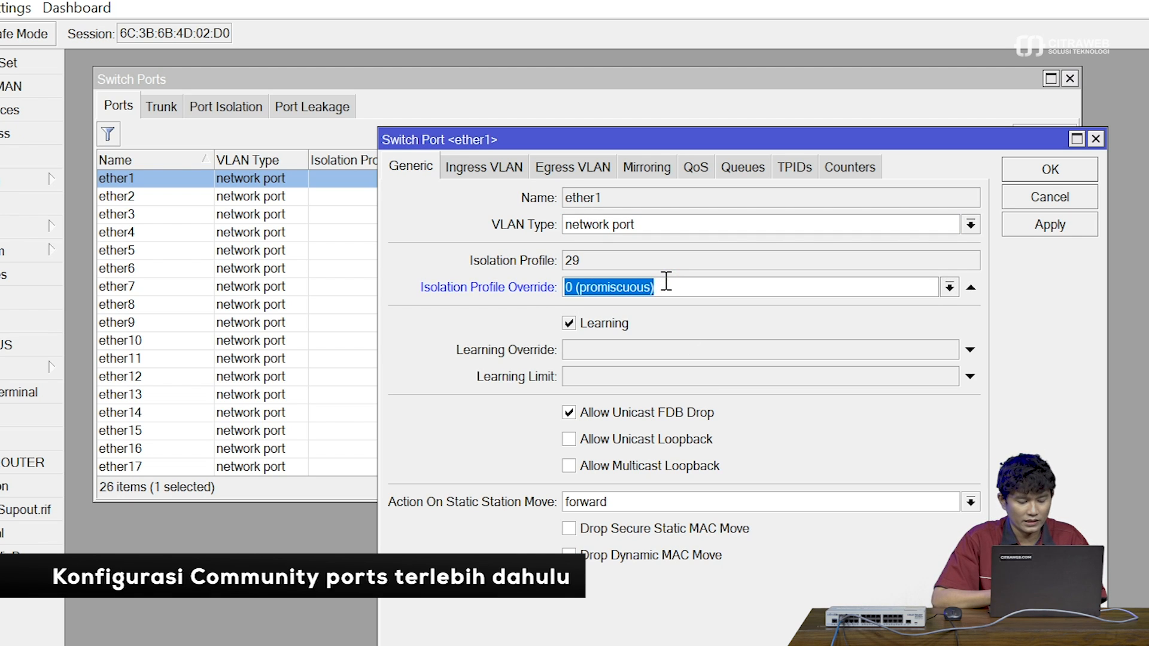
{"action": "type", "text": "3"}
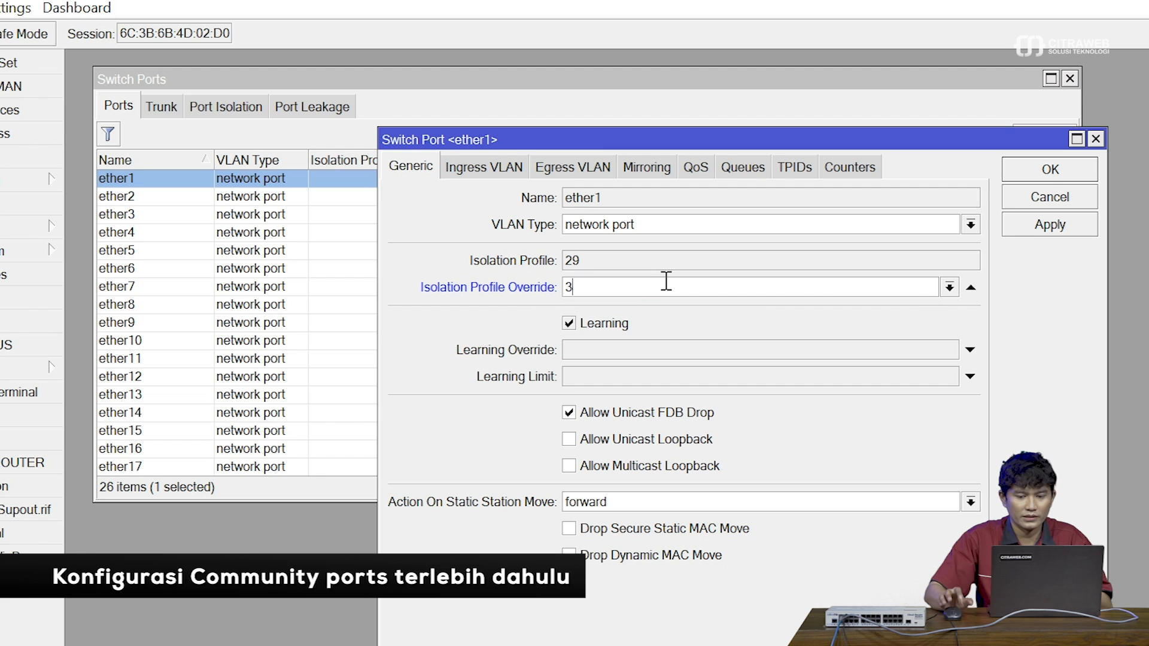
{"action": "left_click", "coordinate": [1053, 225]}
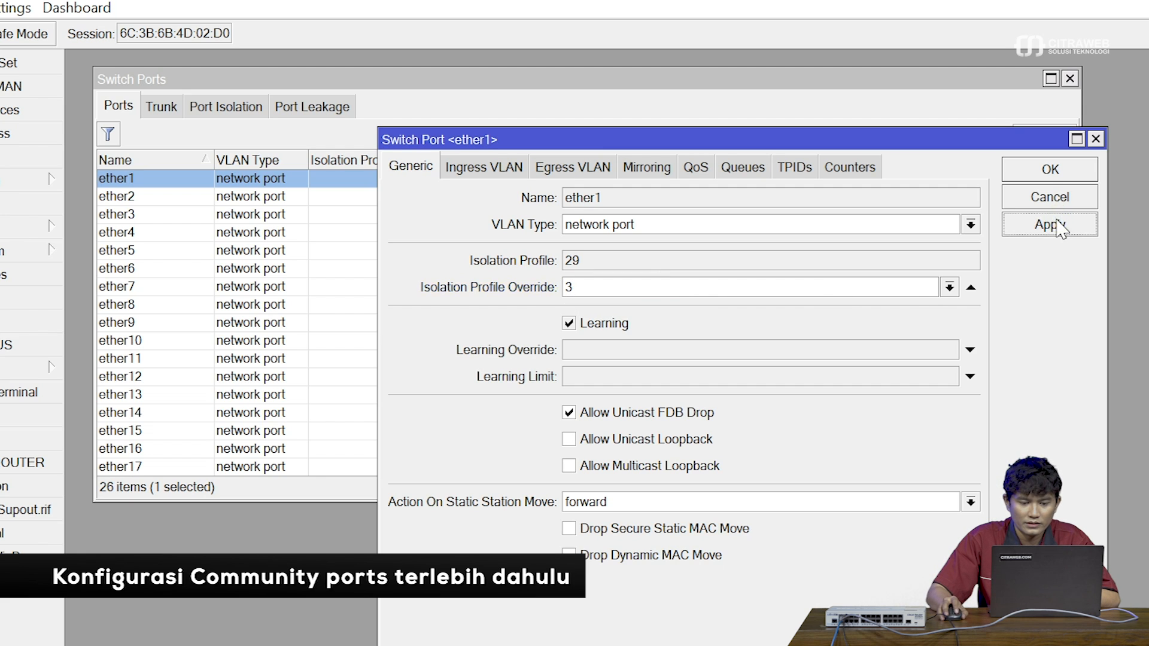
{"action": "left_click", "coordinate": [1051, 174]}
Set the isolation profile override of switch port ether2 to 3 and save it
{"action": "double_click", "coordinate": [553, 196]}
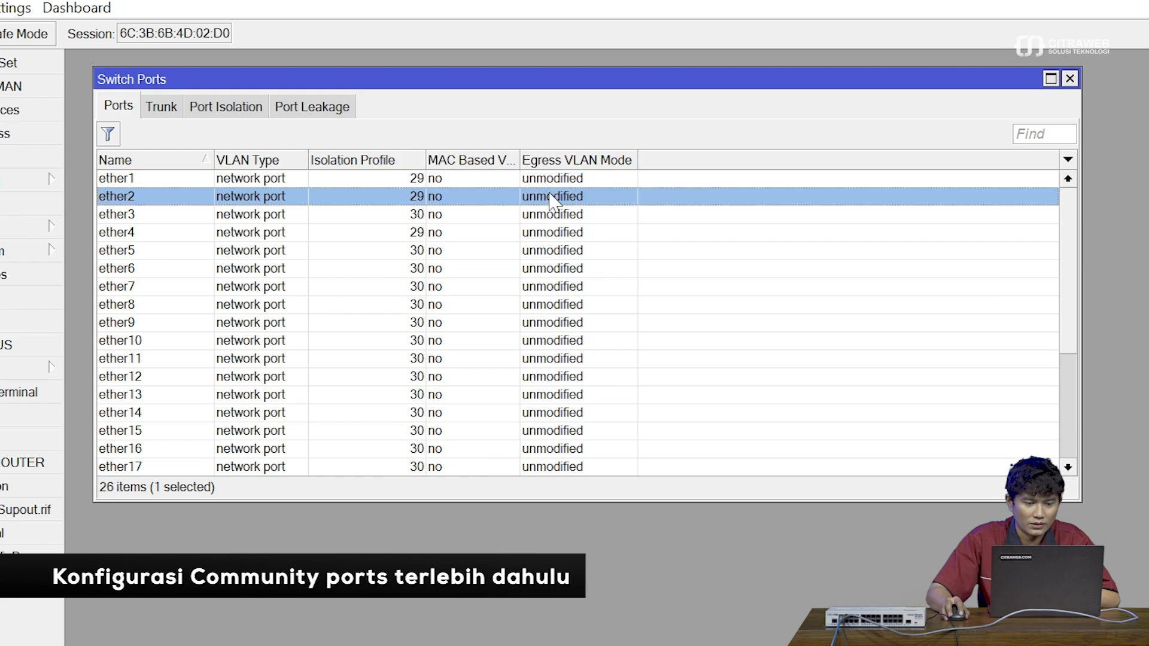
{"action": "left_click", "coordinate": [658, 289]}
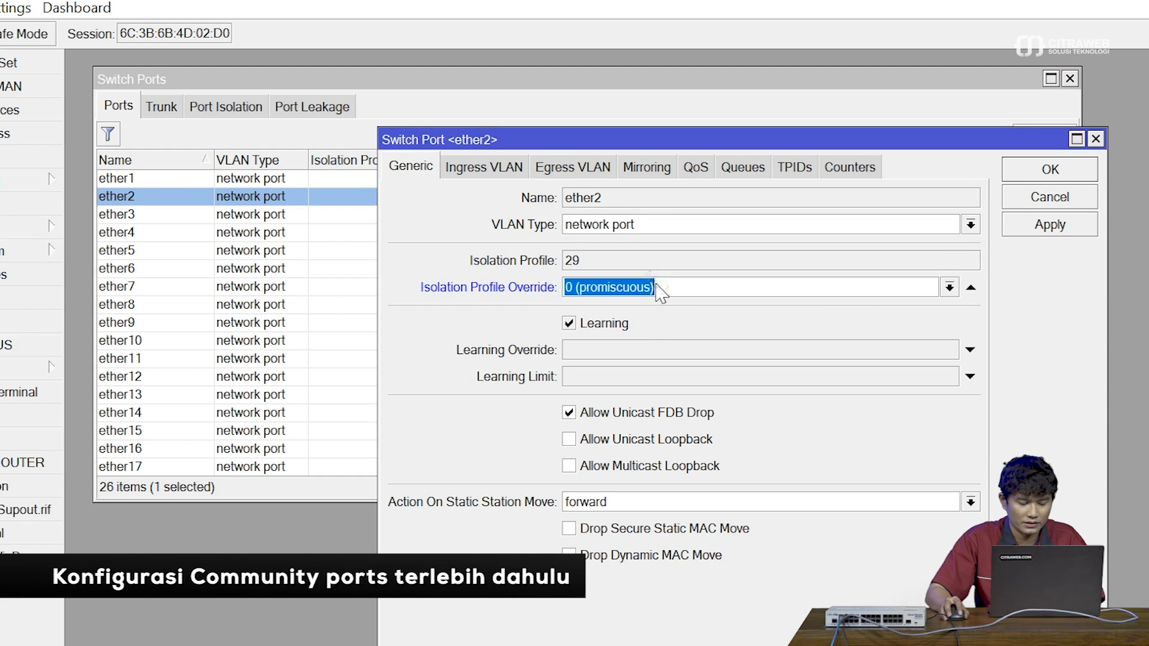
{"action": "type", "text": "3"}
{"action": "left_click", "coordinate": [1074, 175]}
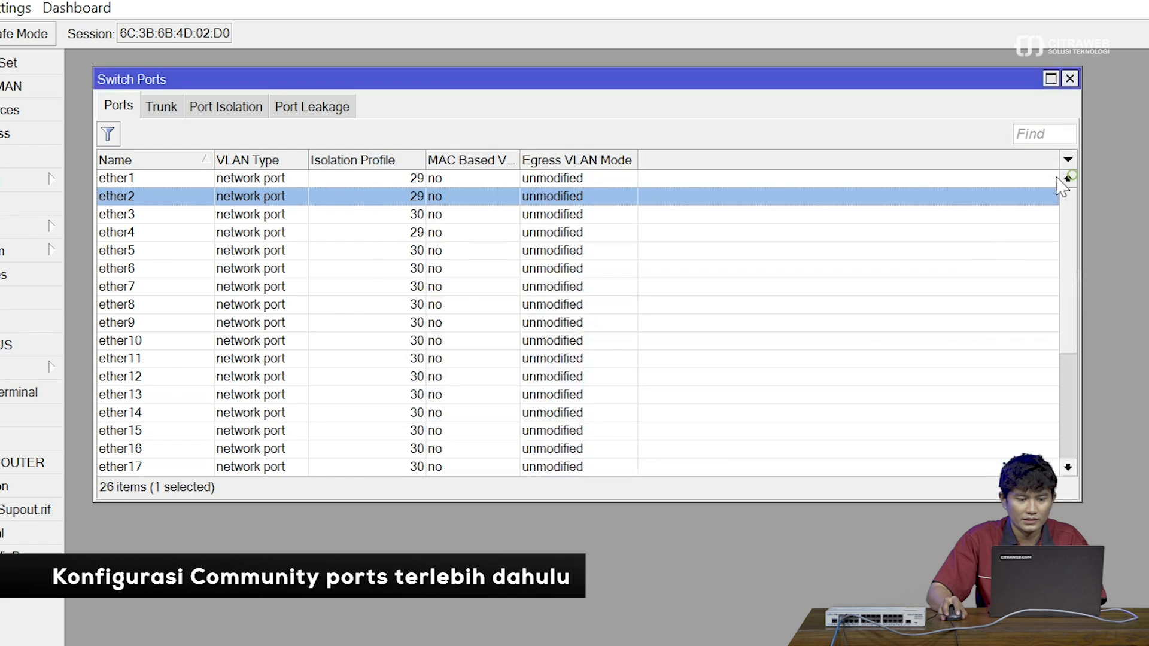
Set the isolation profile override of switch port ether3 to 3 and save it
{"action": "double_click", "coordinate": [488, 214]}
{"action": "left_click", "coordinate": [589, 287]}
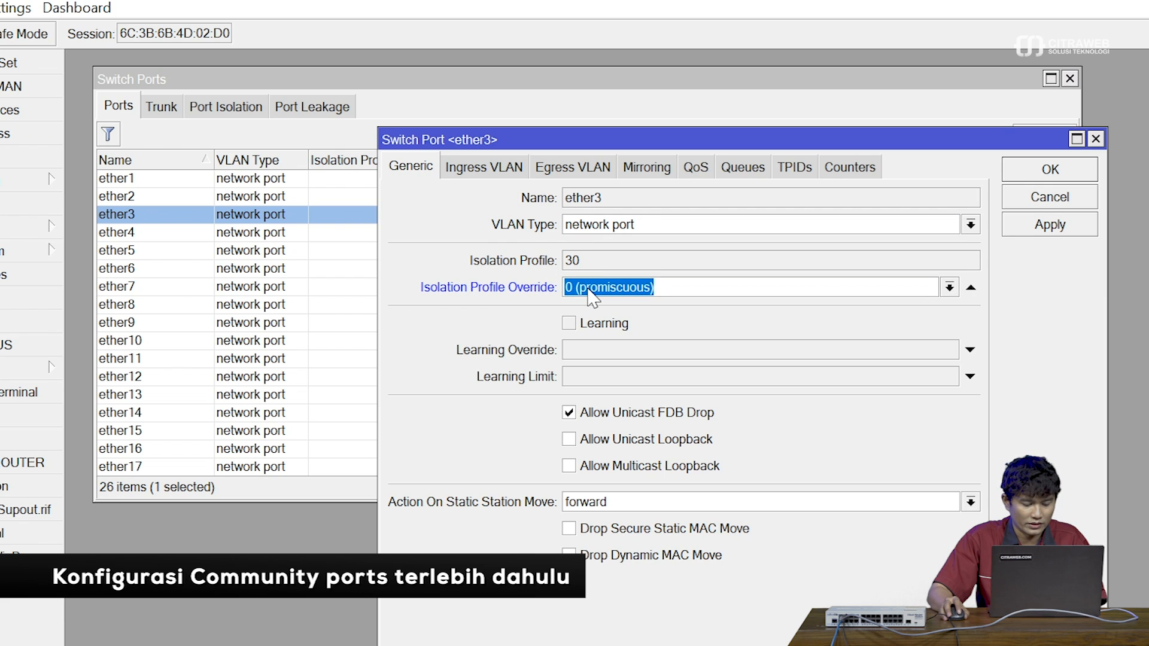
{"action": "type", "text": "3"}
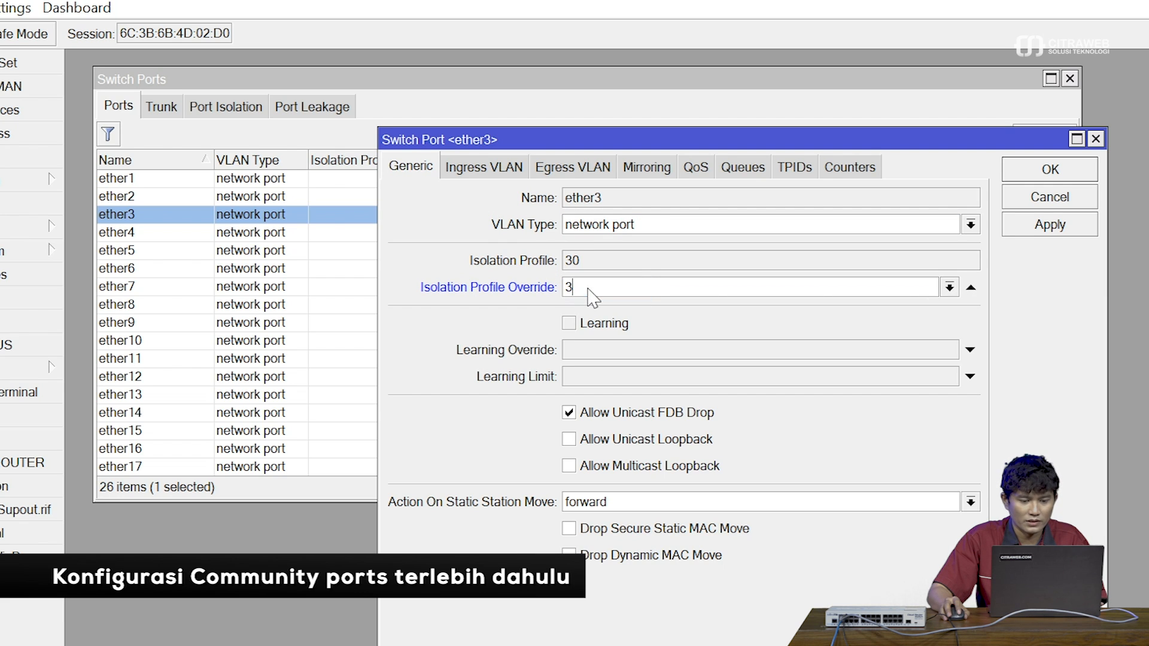
{"action": "left_click", "coordinate": [1050, 174]}
Set the isolation profile override of switch port ether4 to 3 and save it
{"action": "double_click", "coordinate": [432, 232]}
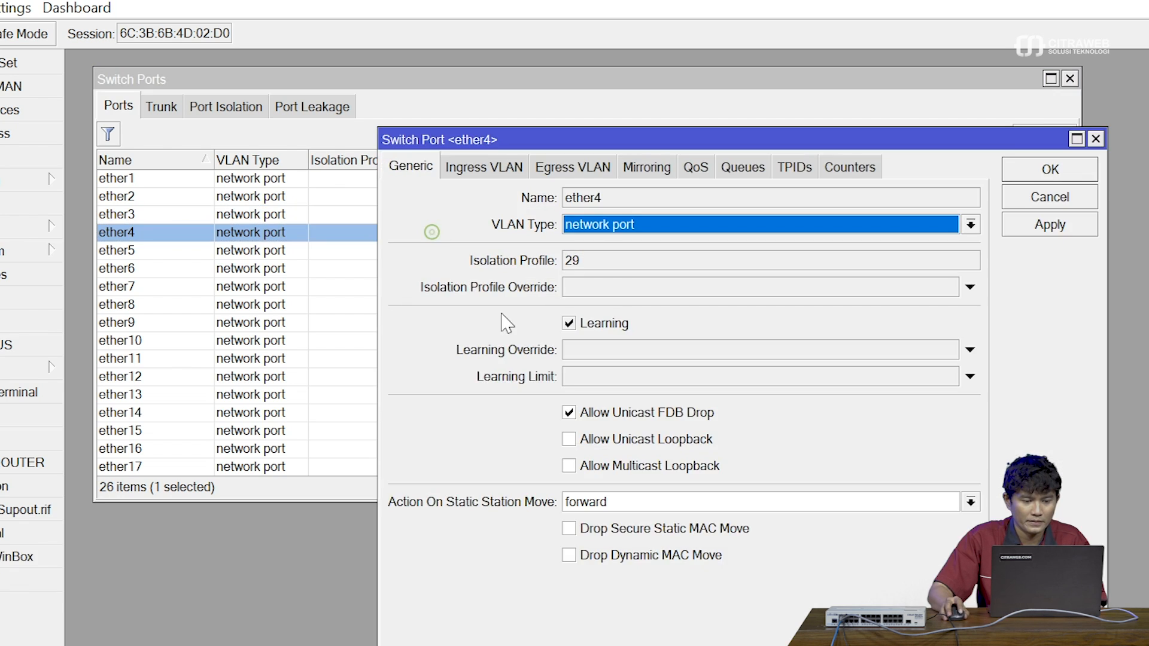
{"action": "left_click", "coordinate": [586, 287]}
{"action": "type", "text": "3"}
{"action": "left_click", "coordinate": [1038, 227]}
{"action": "left_click", "coordinate": [1030, 177]}
Set the isolation profile override of switch port ether5 to 3 and save it
{"action": "double_click", "coordinate": [574, 249]}
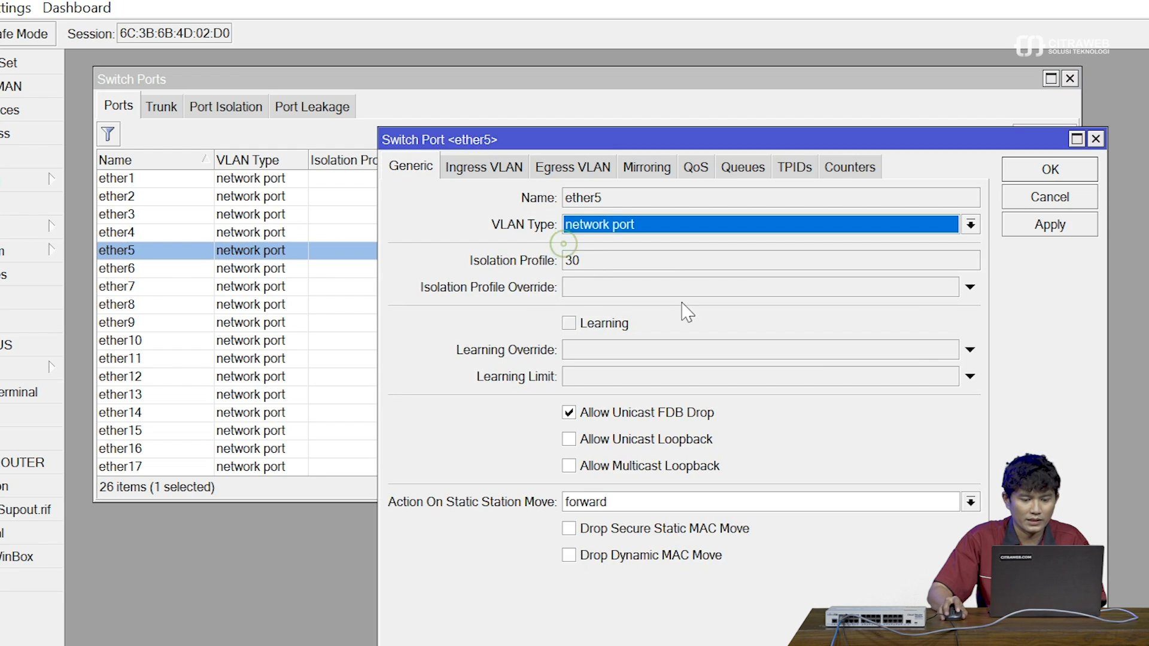
{"action": "left_click", "coordinate": [667, 288]}
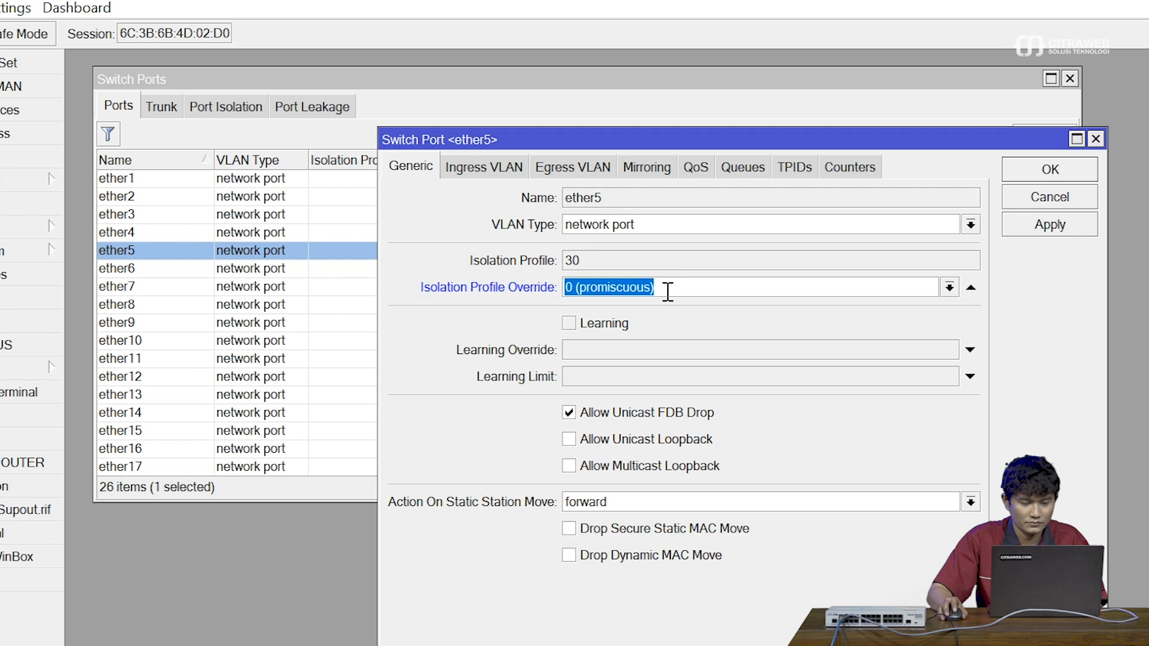
{"action": "type", "text": "3"}
{"action": "left_click", "coordinate": [1082, 236]}
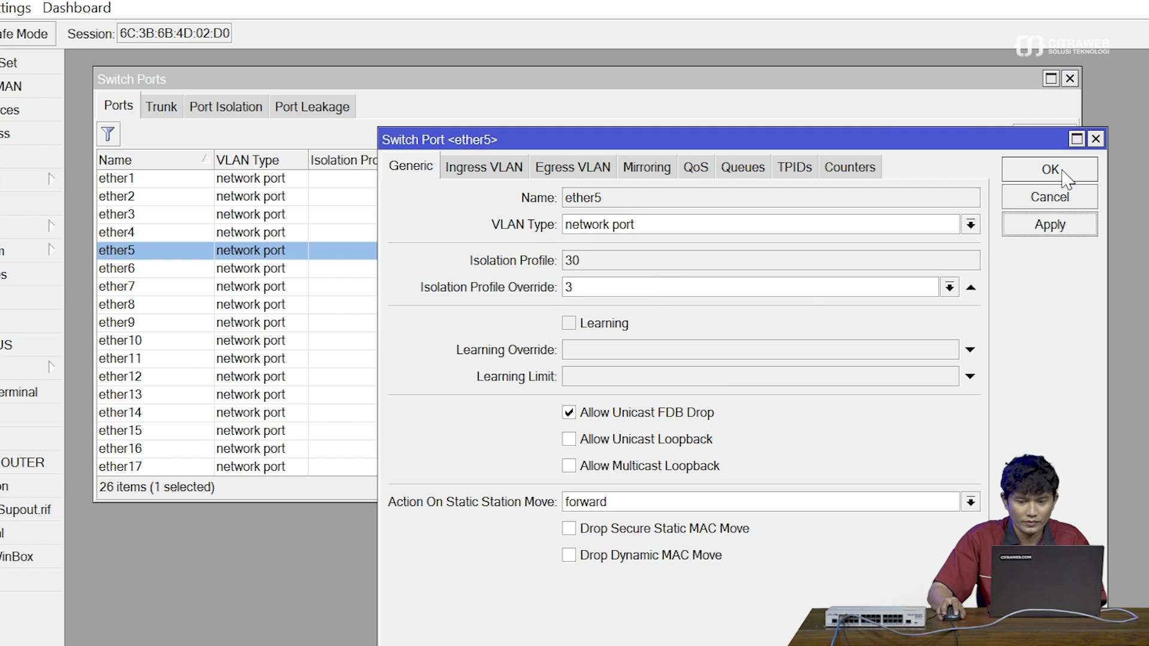
{"action": "left_click", "coordinate": [1063, 173]}
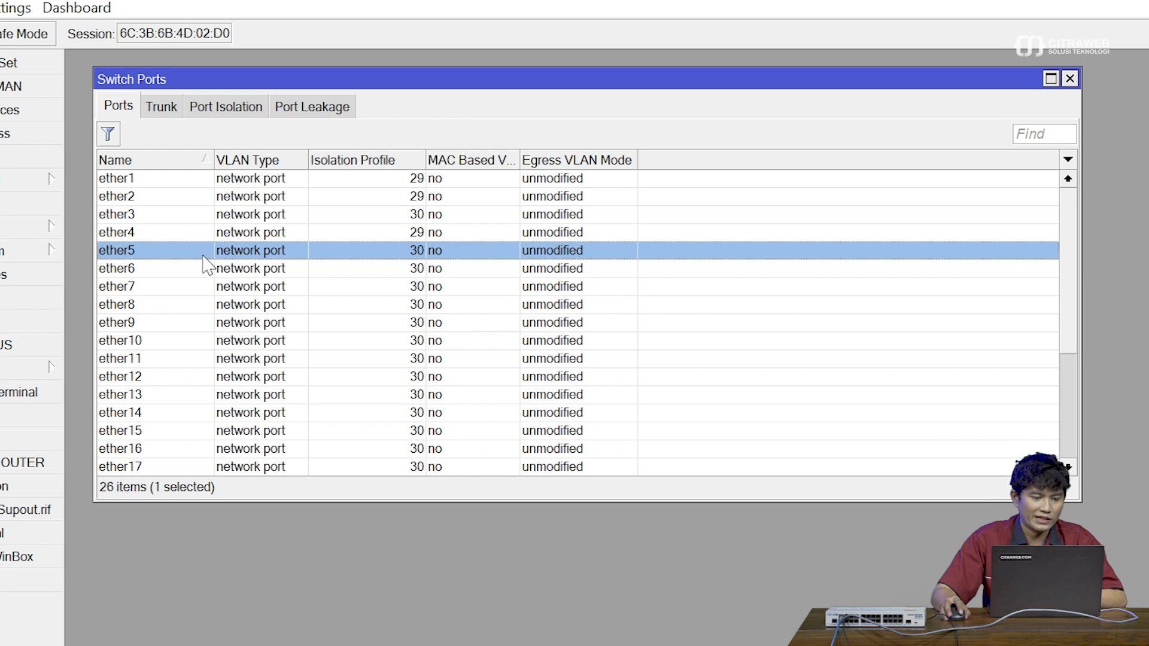
Review the switch port entries ether1 through ether5 that make up the community port group
{"action": "left_click", "coordinate": [256, 181]}
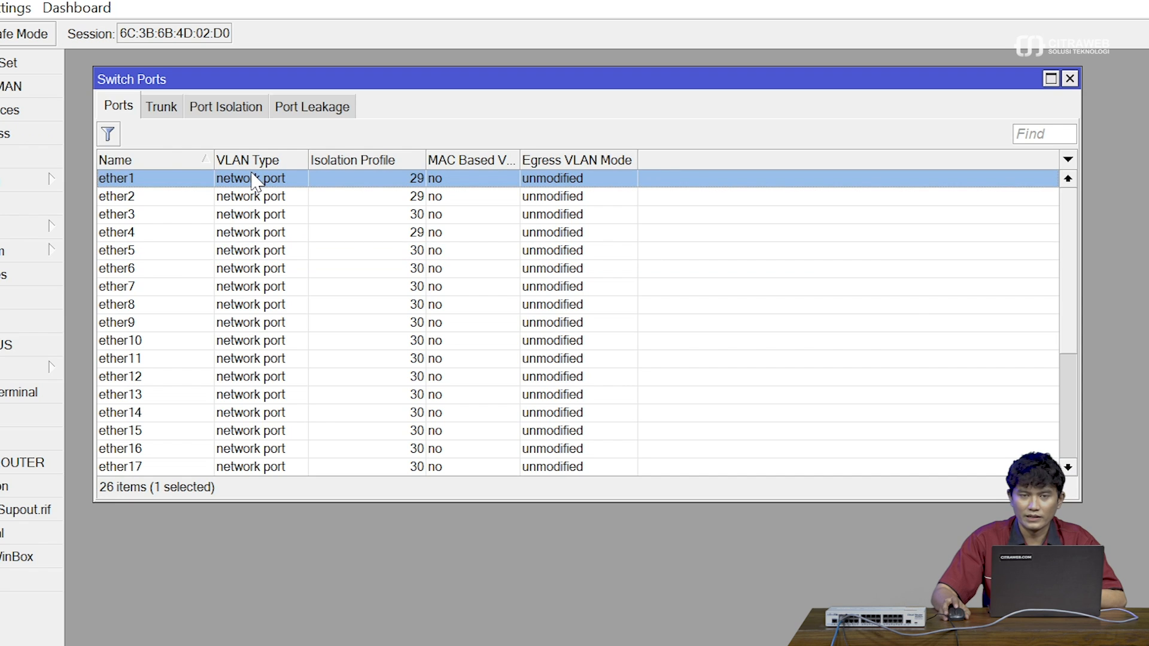
{"action": "left_click", "coordinate": [257, 198]}
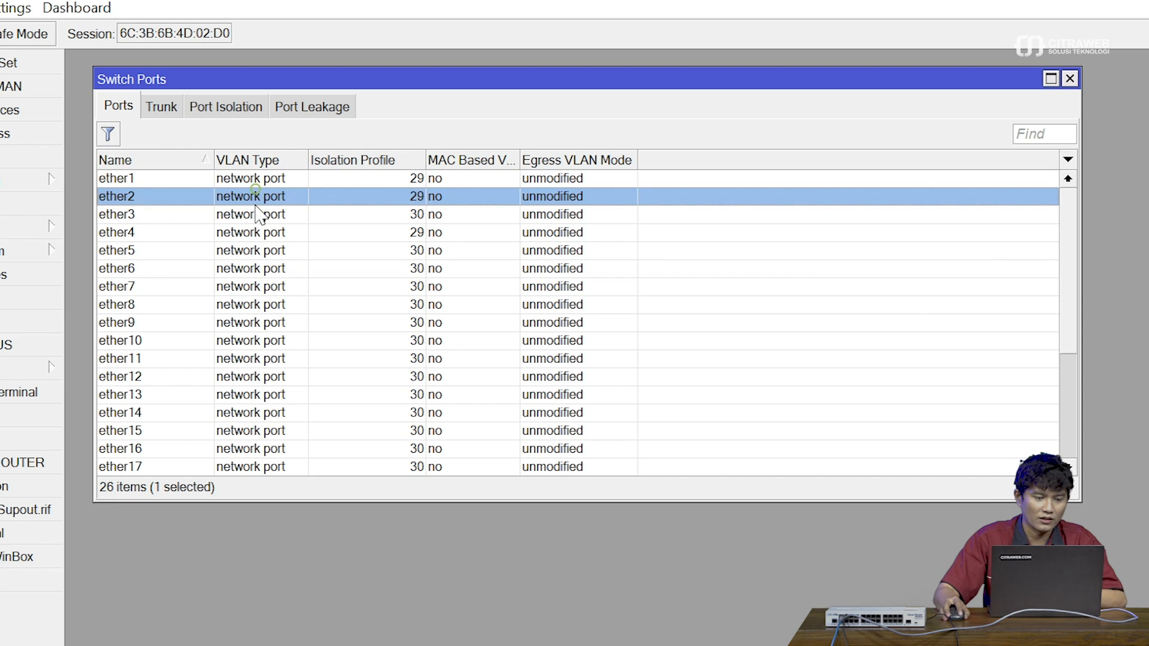
{"action": "left_click", "coordinate": [255, 216]}
{"action": "left_click", "coordinate": [252, 234]}
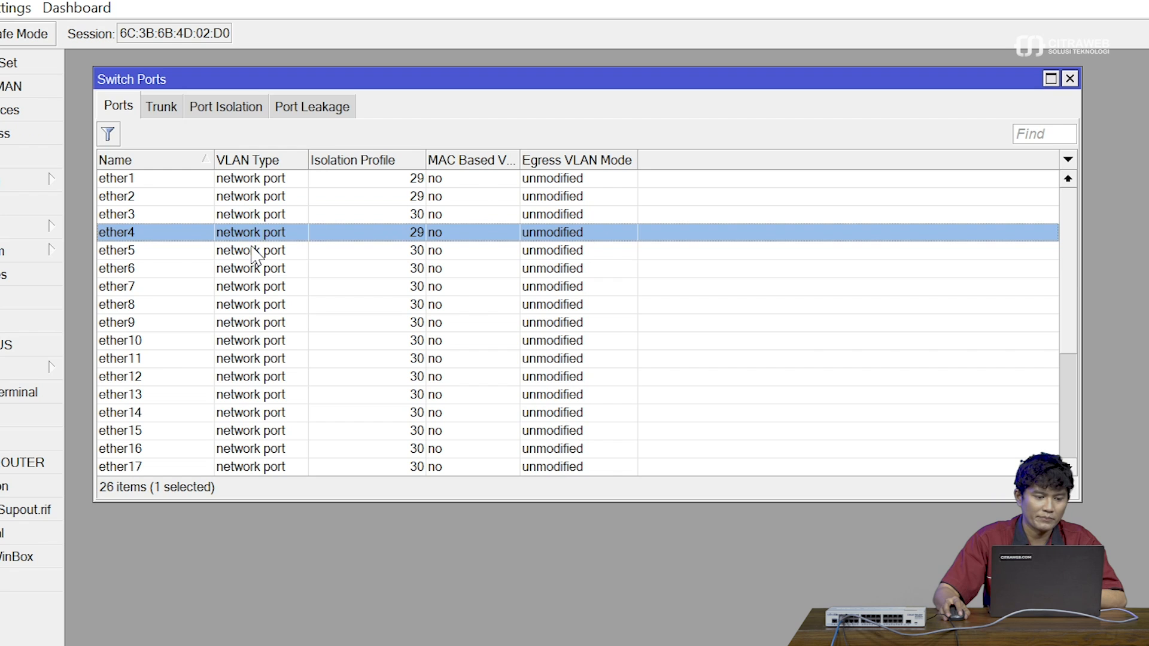
{"action": "left_click", "coordinate": [256, 252]}
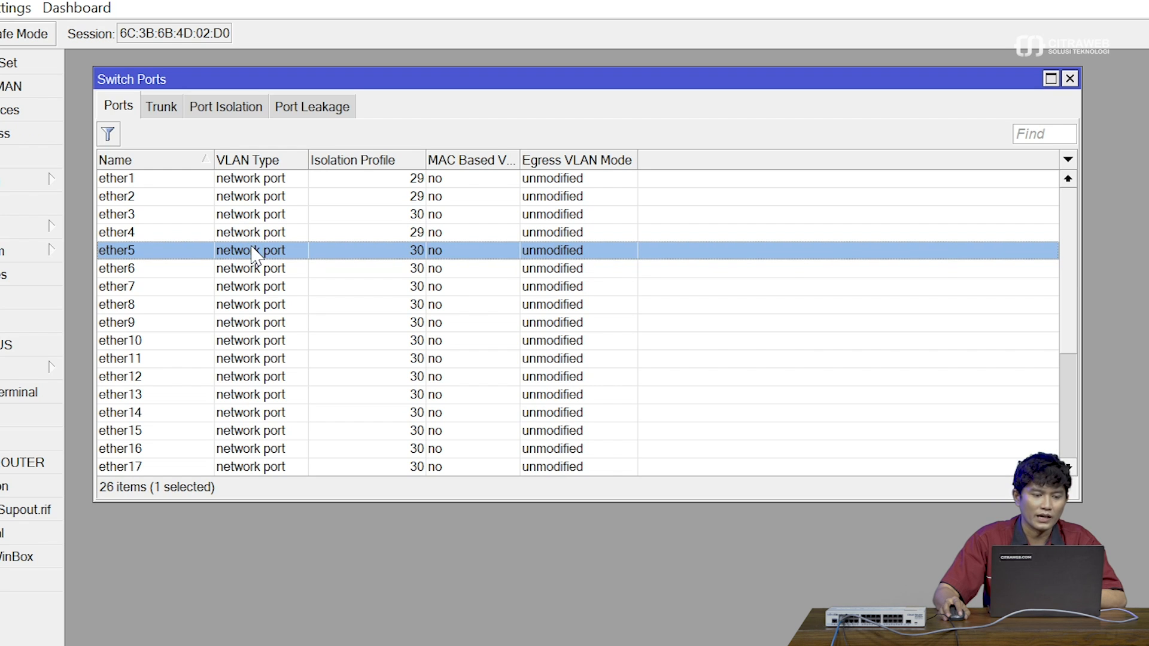
{"action": "left_click", "coordinate": [271, 180]}
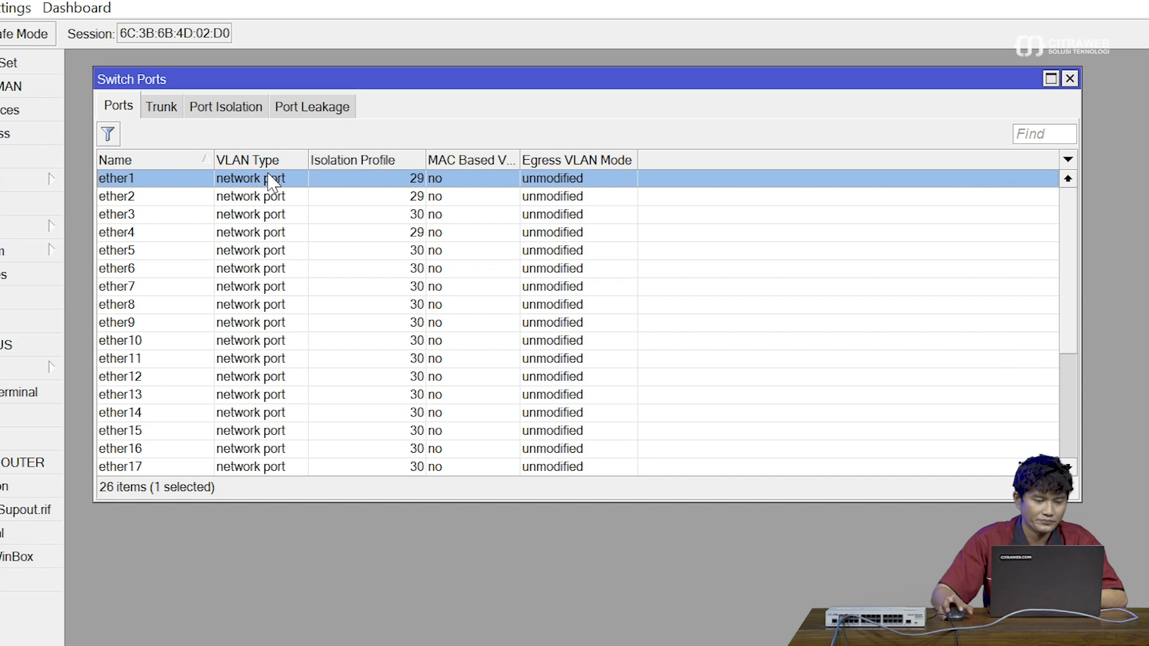
{"action": "left_click", "coordinate": [282, 197]}
{"action": "left_click", "coordinate": [285, 214]}
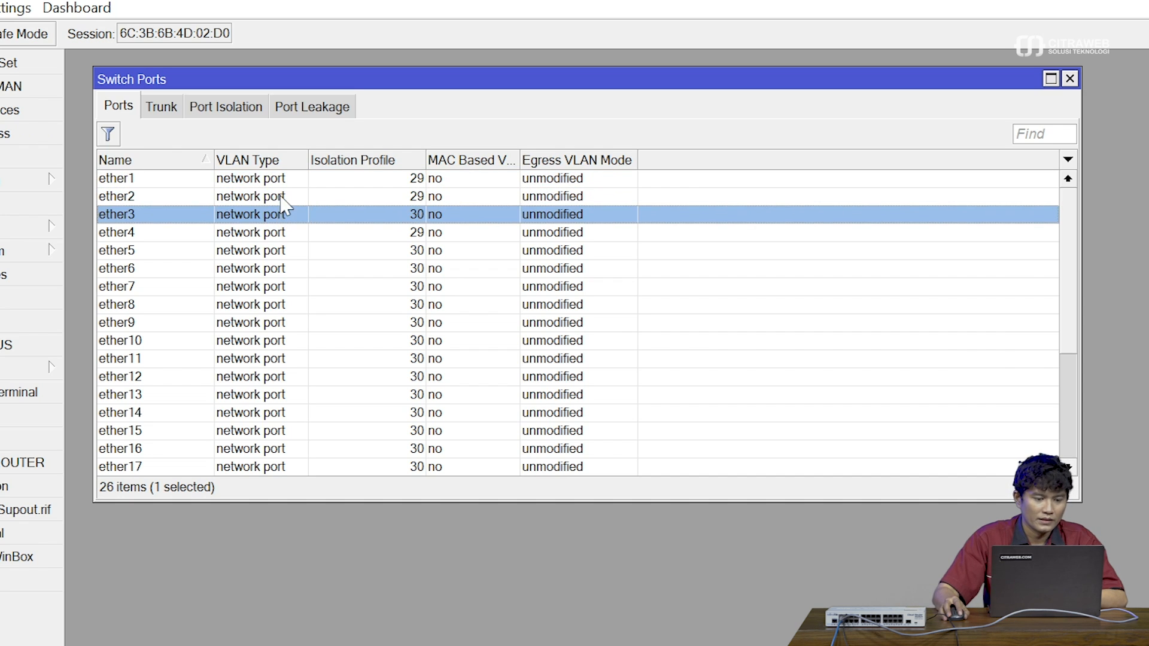
{"action": "left_click", "coordinate": [282, 182]}
{"action": "left_click", "coordinate": [283, 195]}
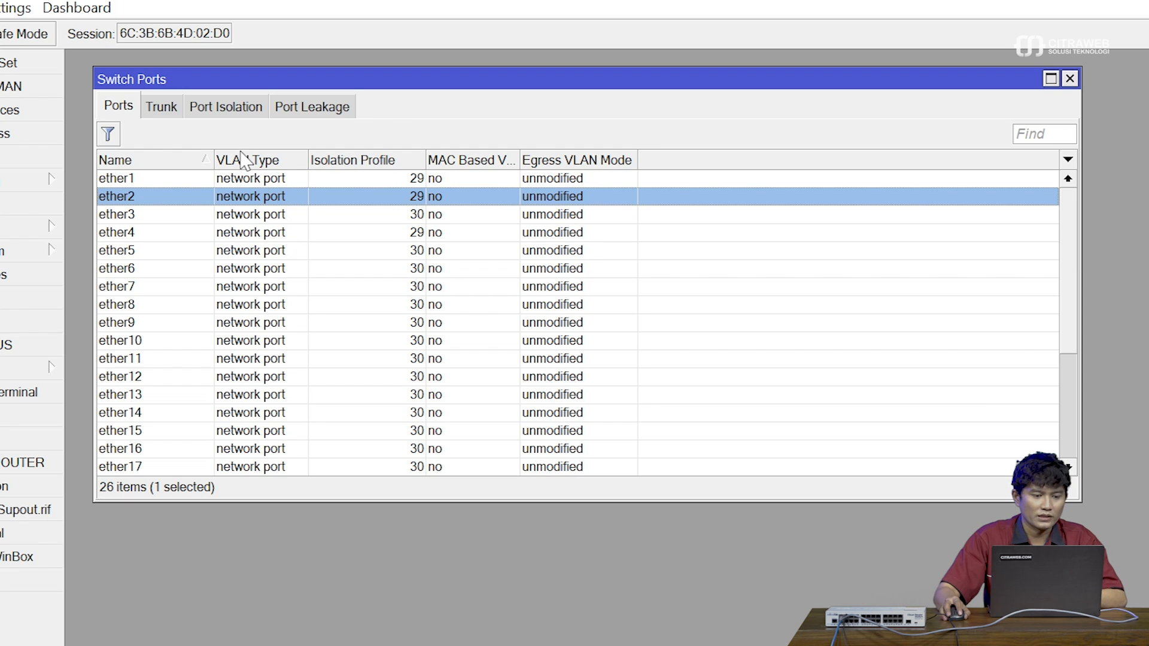
Start a new switch port isolation rule for port ether1 with type dst
{"action": "left_click", "coordinate": [238, 110]}
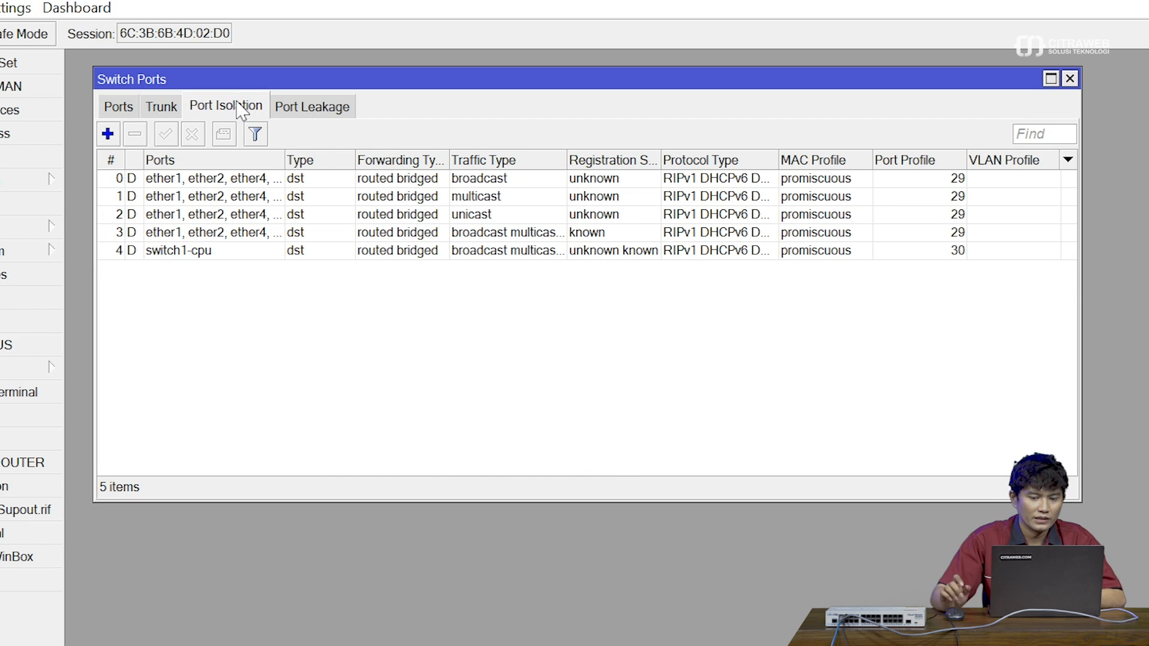
{"action": "left_click", "coordinate": [108, 134]}
{"action": "left_click_drag", "start_coordinate": [259, 177], "coordinate": [381, 181]}
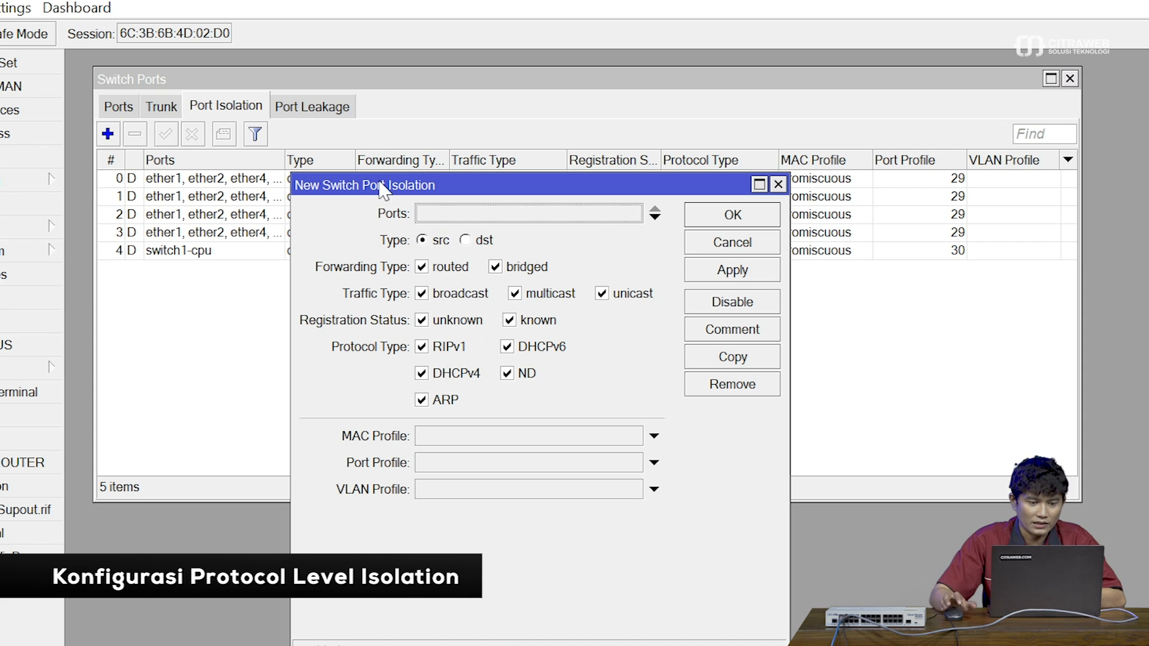
{"action": "left_click", "coordinate": [546, 216]}
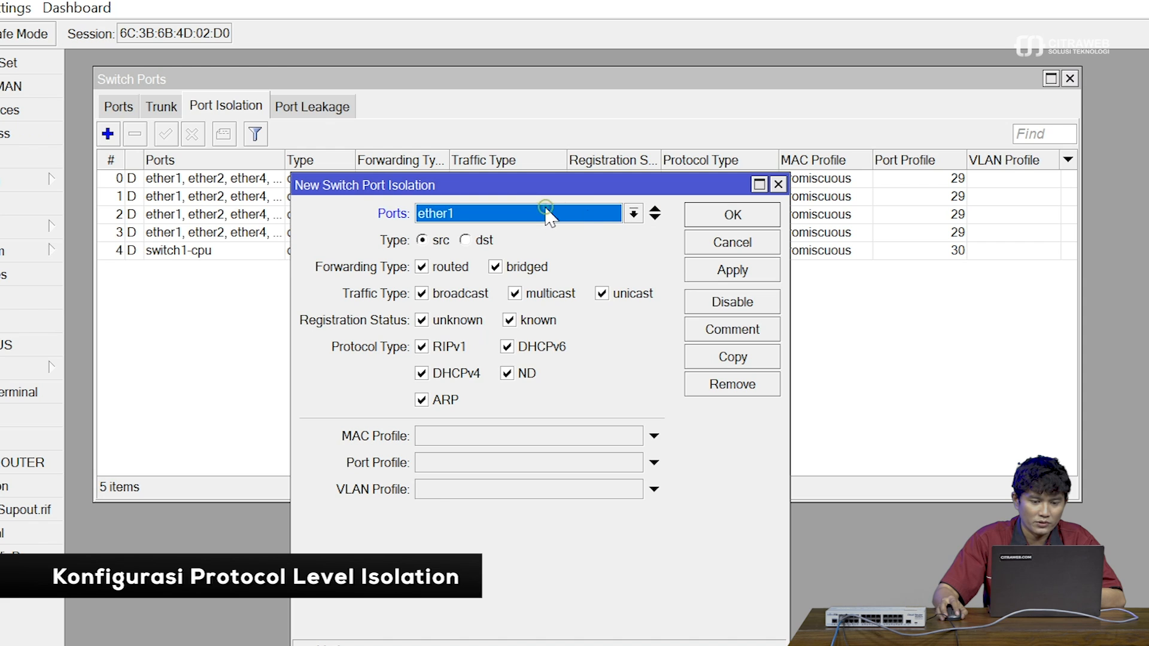
{"action": "left_click", "coordinate": [633, 214]}
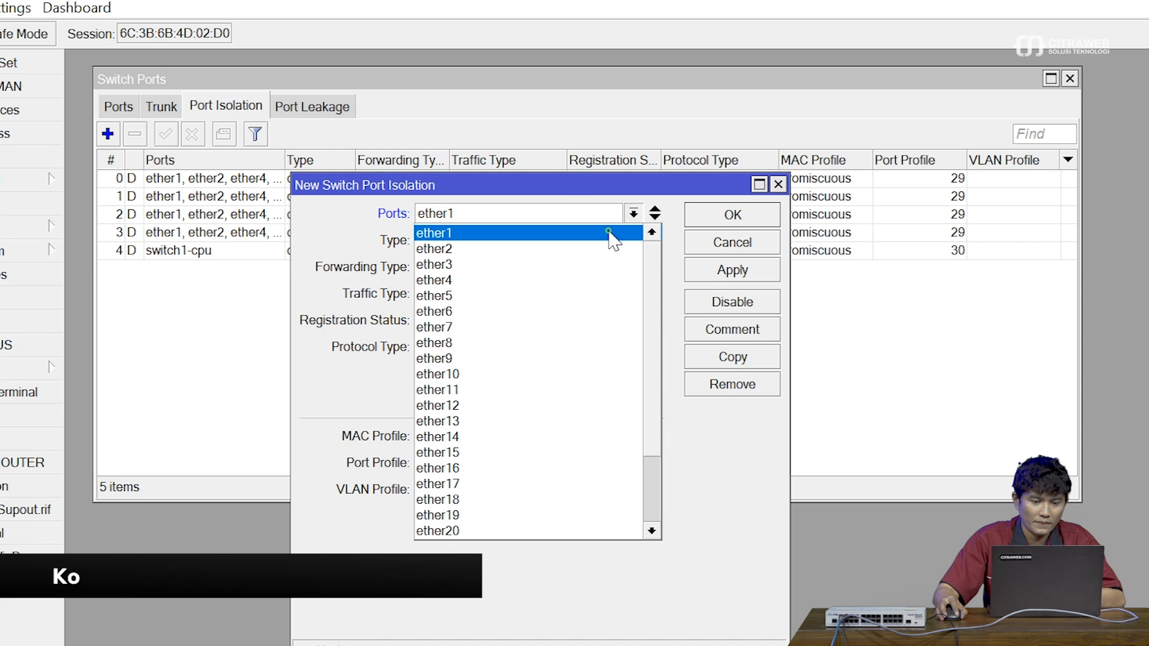
{"action": "left_click", "coordinate": [610, 240]}
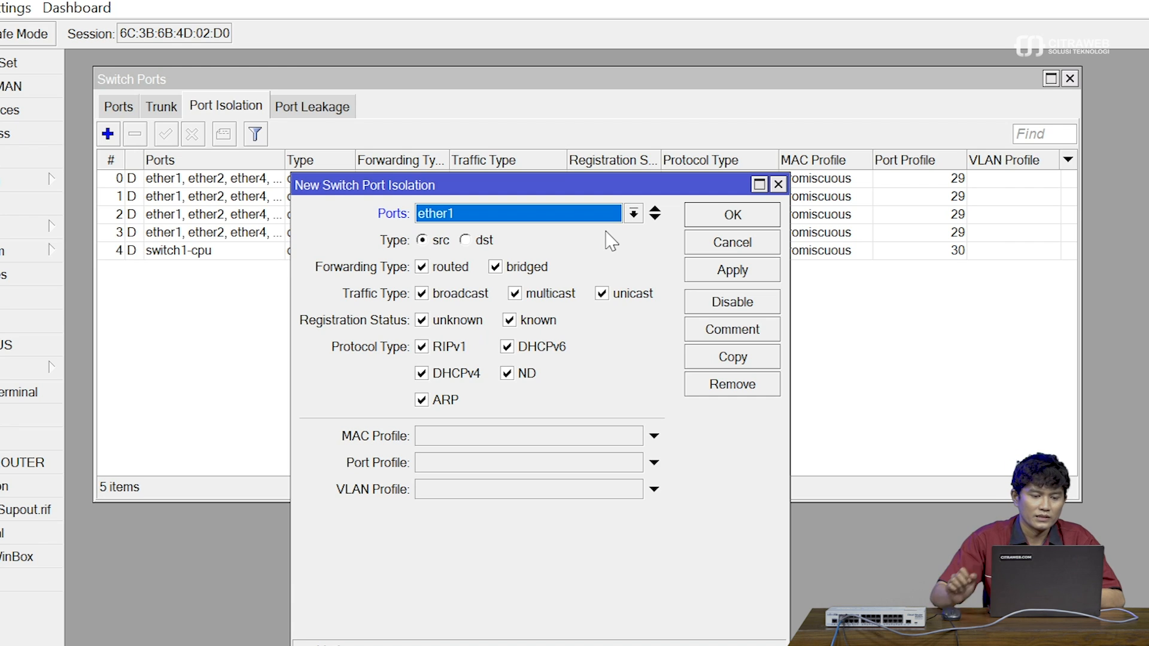
{"action": "left_click", "coordinate": [483, 240]}
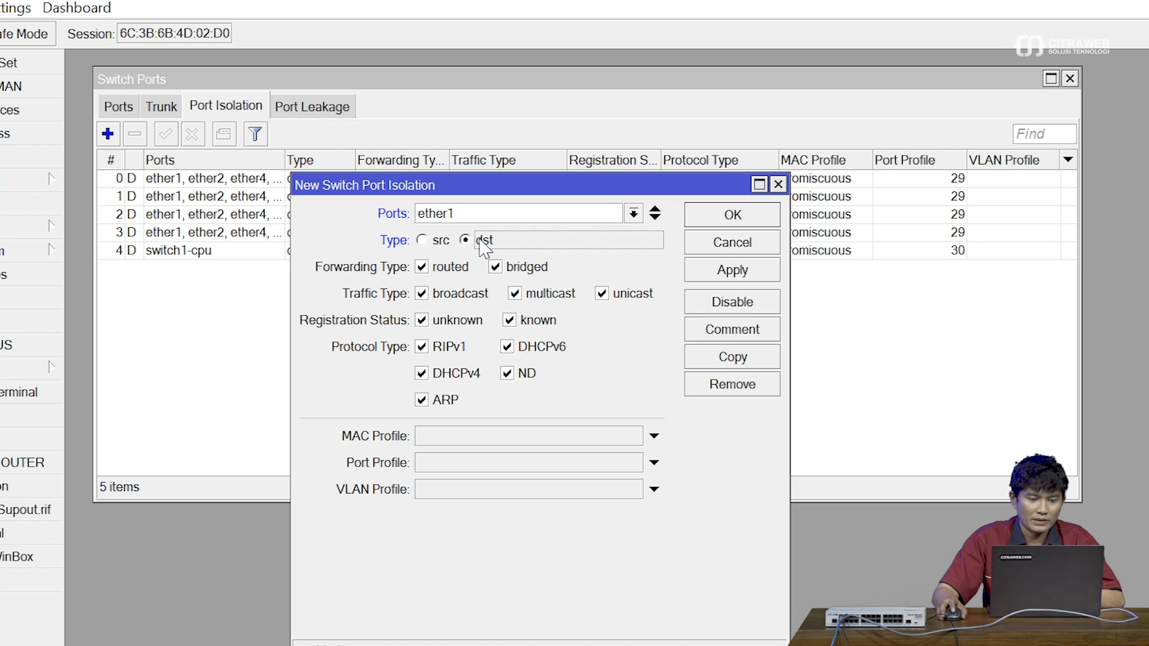
Restrict the ether1 isolation rule's forwarding type to bridged and clear both the unknown and known registration statuses
{"action": "left_click", "coordinate": [454, 269]}
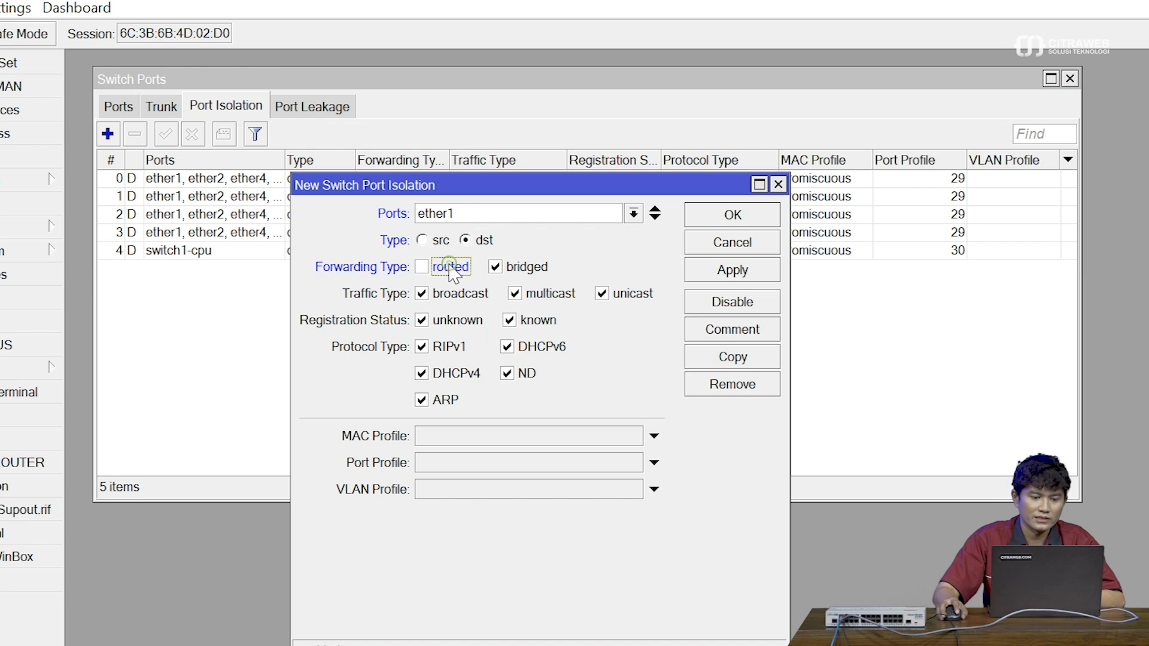
{"action": "left_click", "coordinate": [471, 322]}
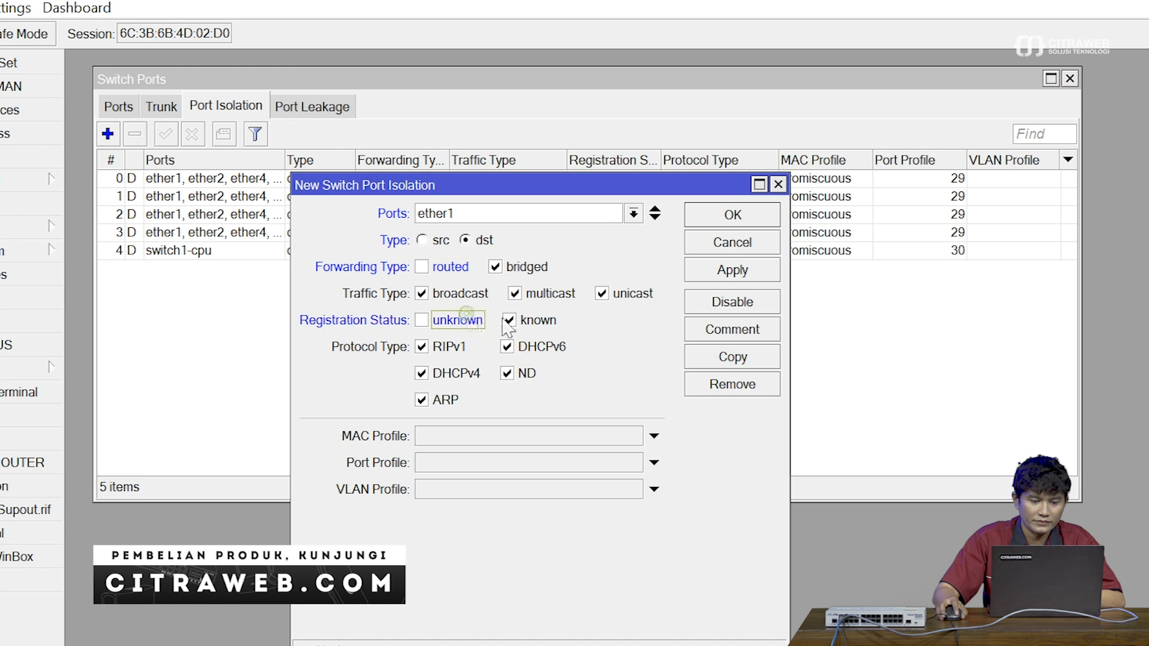
{"action": "left_click", "coordinate": [537, 322]}
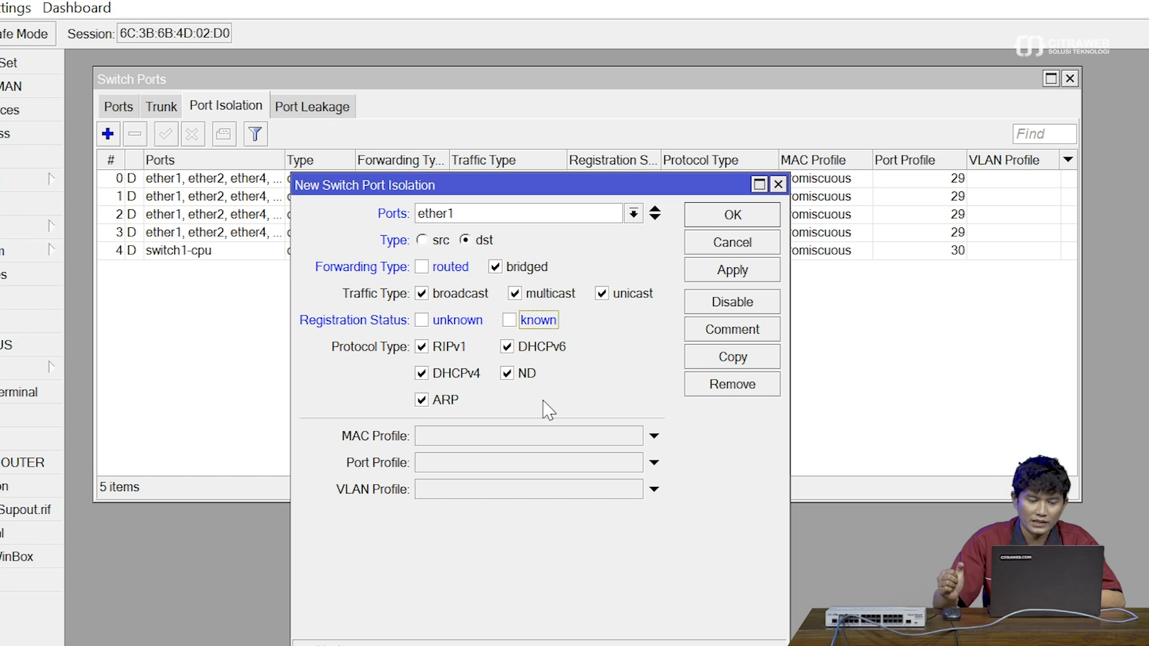
Limit the ether1 isolation rule to the DHCPv4 protocol type and broadcast traffic only
{"action": "left_click", "coordinate": [456, 349]}
{"action": "left_click", "coordinate": [531, 349]}
{"action": "left_click", "coordinate": [529, 374]}
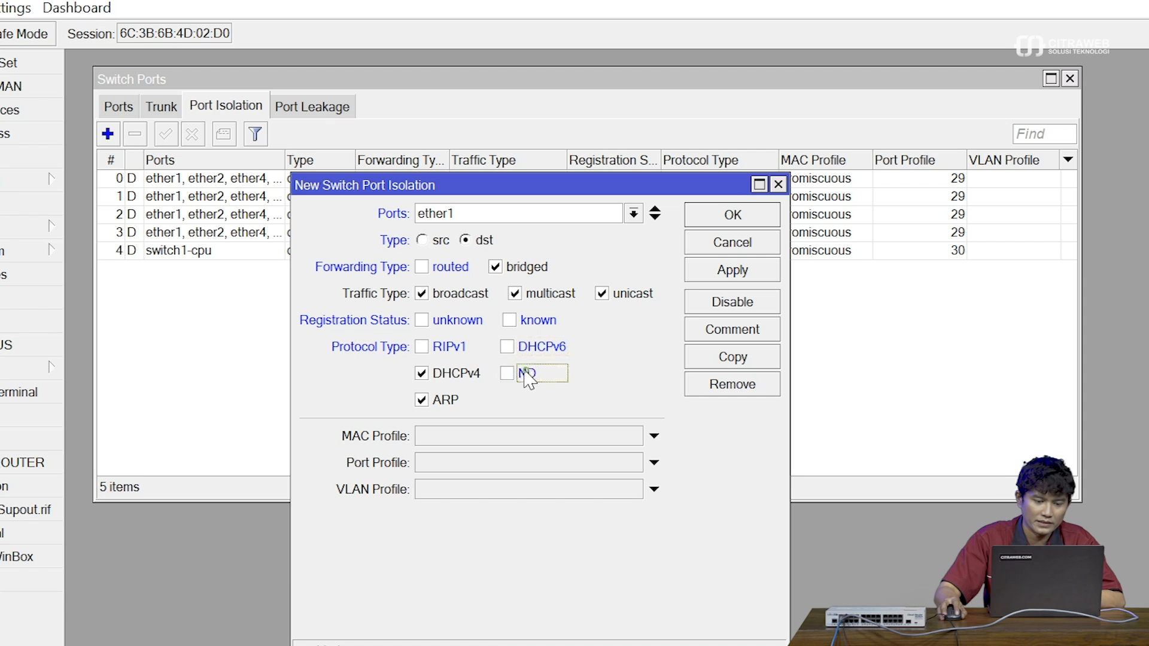
{"action": "left_click", "coordinate": [445, 401]}
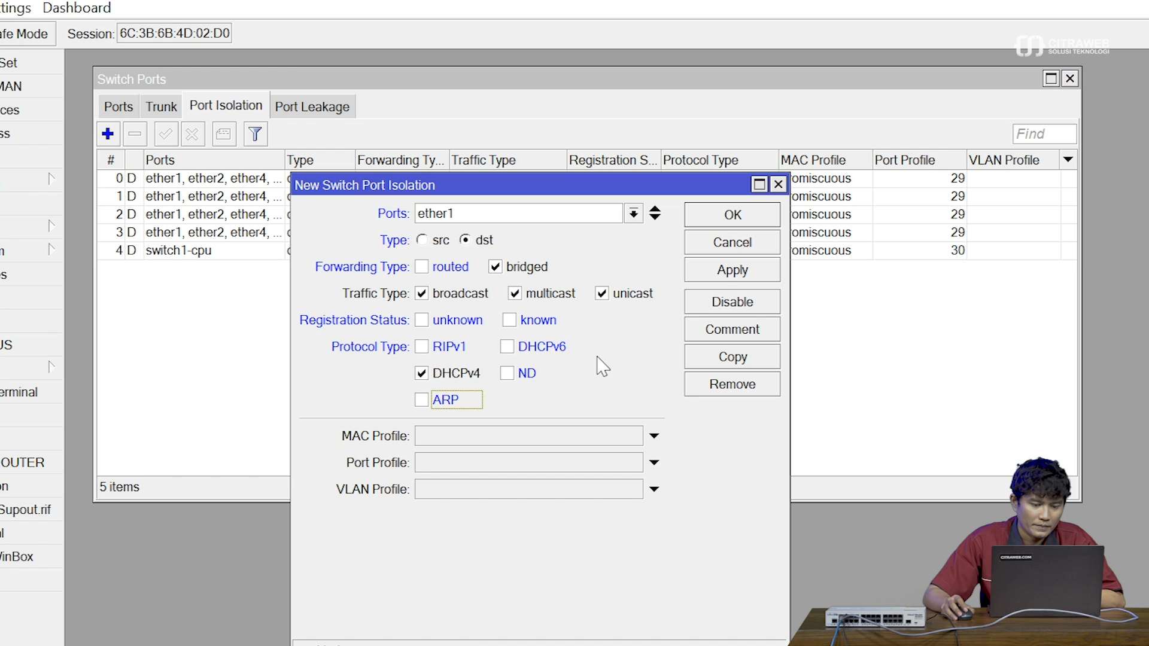
{"action": "left_click", "coordinate": [538, 292]}
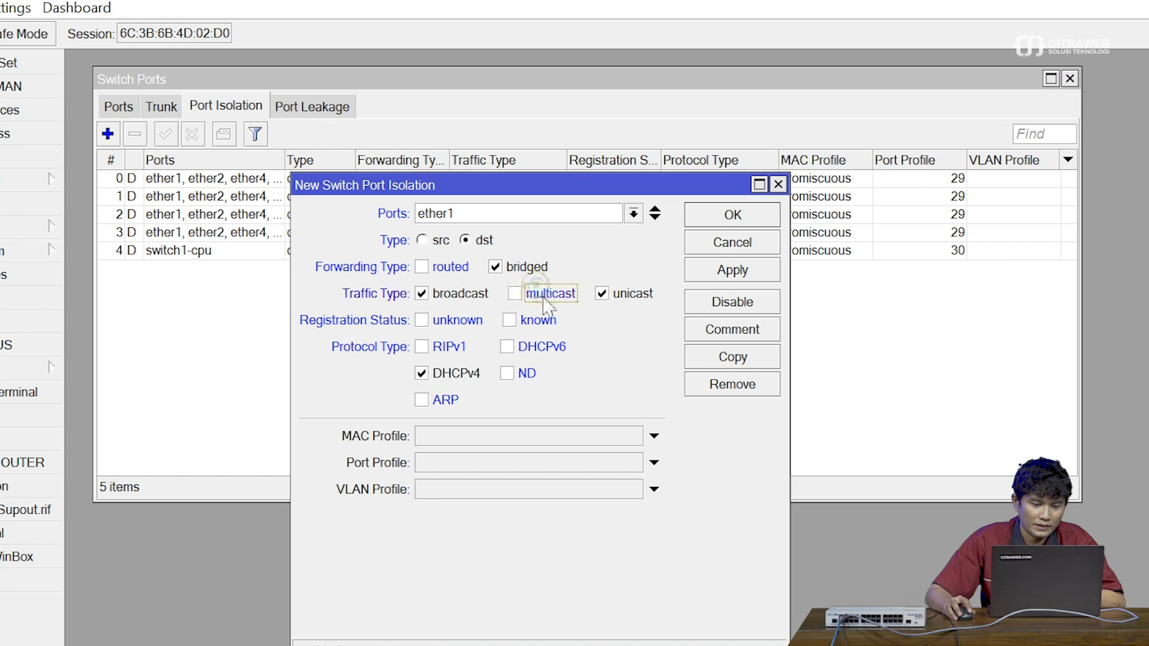
{"action": "left_click", "coordinate": [627, 296]}
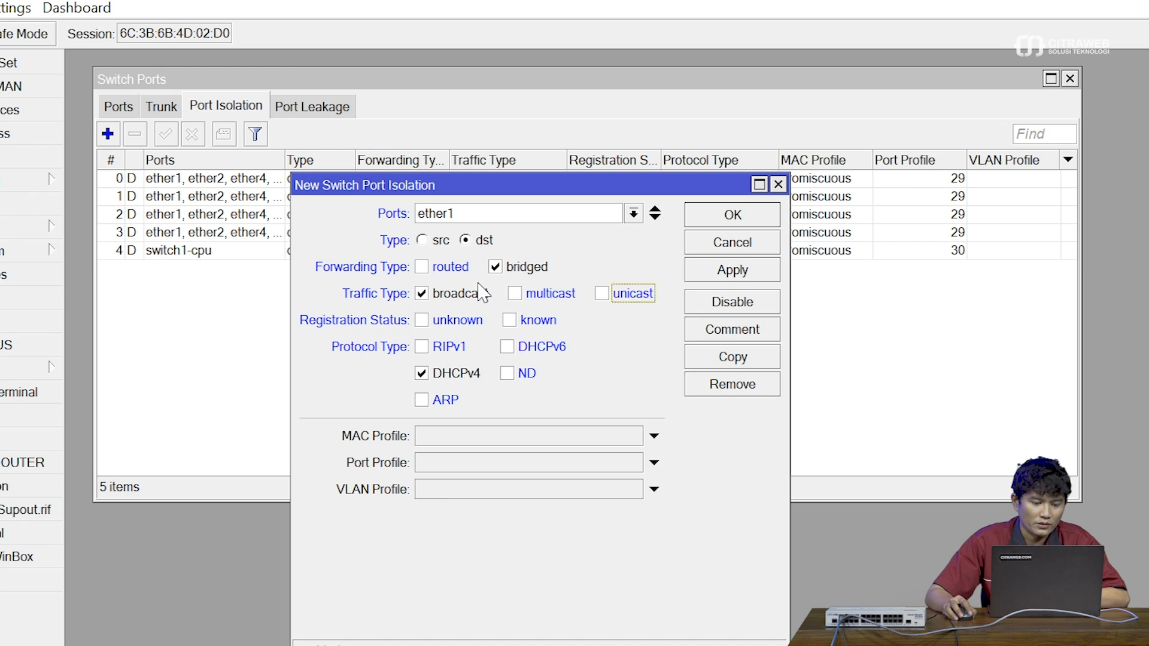
Set the ether1 isolation rule's port profile to 3, save the rule and select it in the isolation list
{"action": "left_click", "coordinate": [470, 462]}
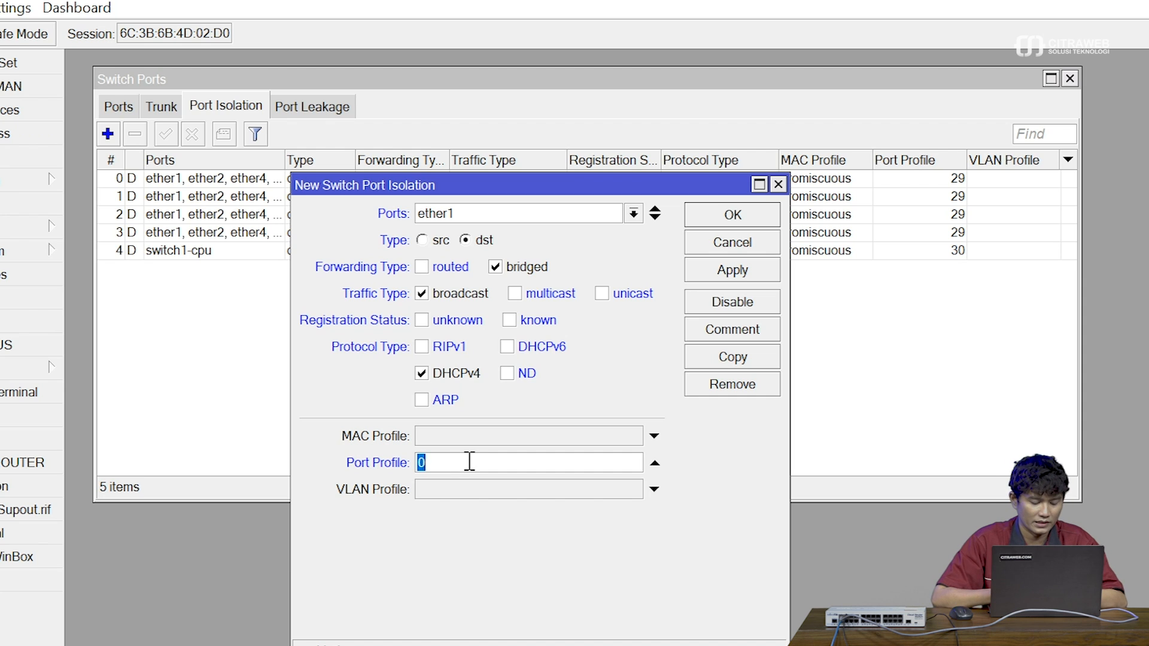
{"action": "type", "text": "3"}
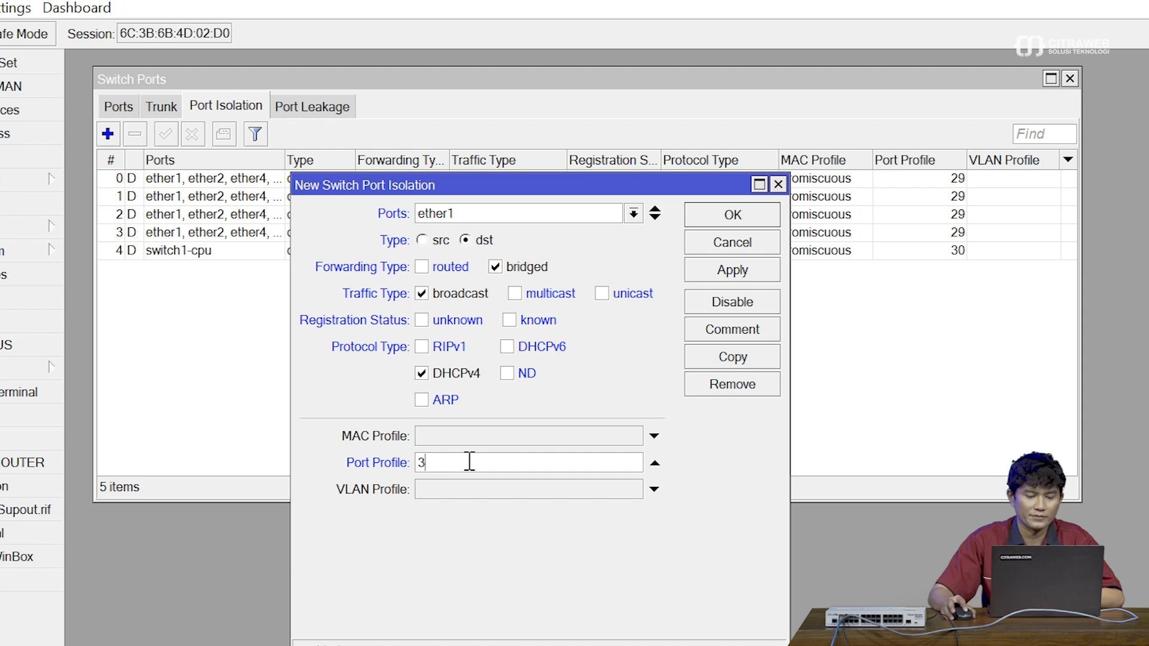
{"action": "left_click", "coordinate": [729, 276]}
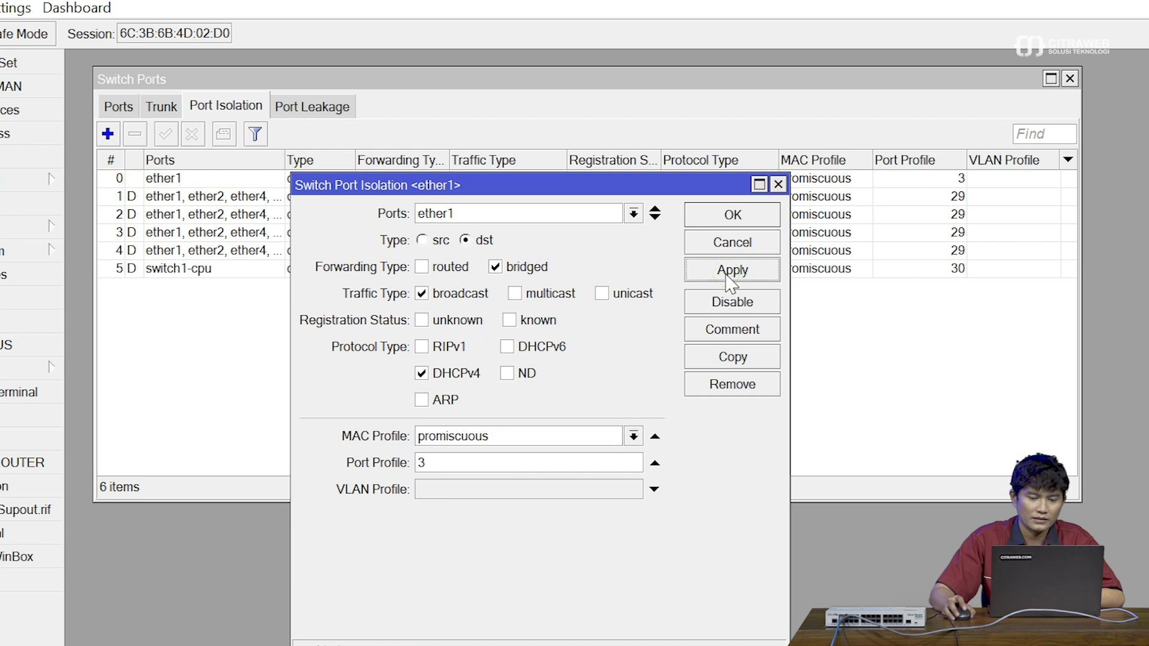
{"action": "left_click", "coordinate": [752, 216]}
{"action": "left_click", "coordinate": [751, 218]}
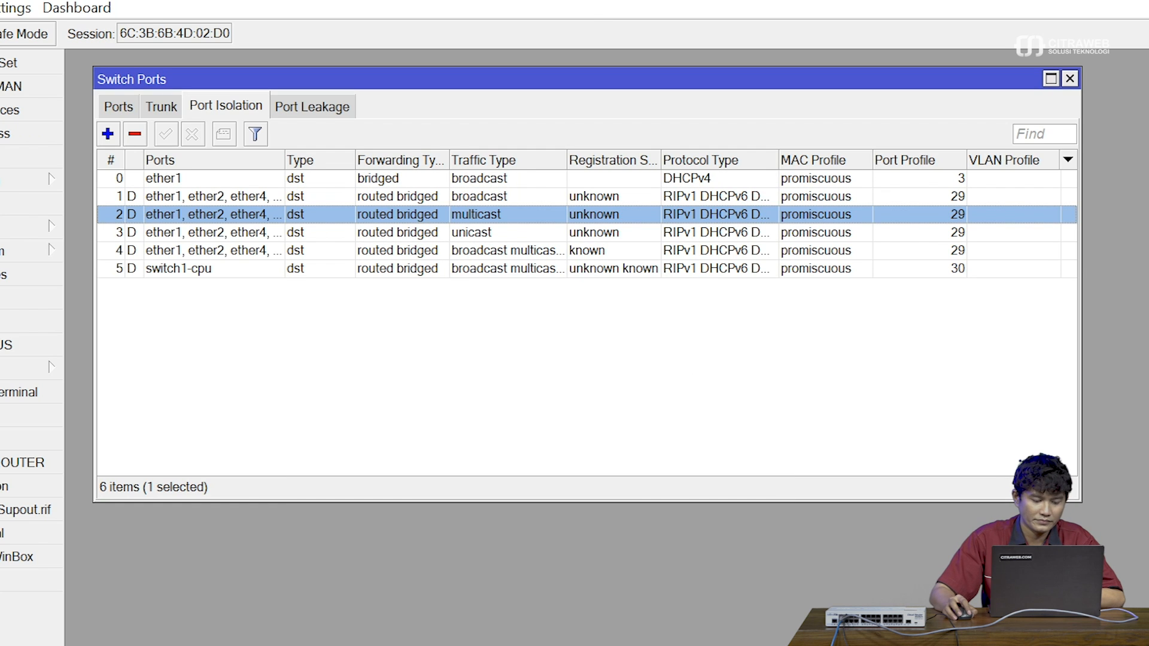
{"action": "left_click_drag", "start_coordinate": [520, 69], "coordinate": [587, 68]}
{"action": "left_click", "coordinate": [508, 180]}
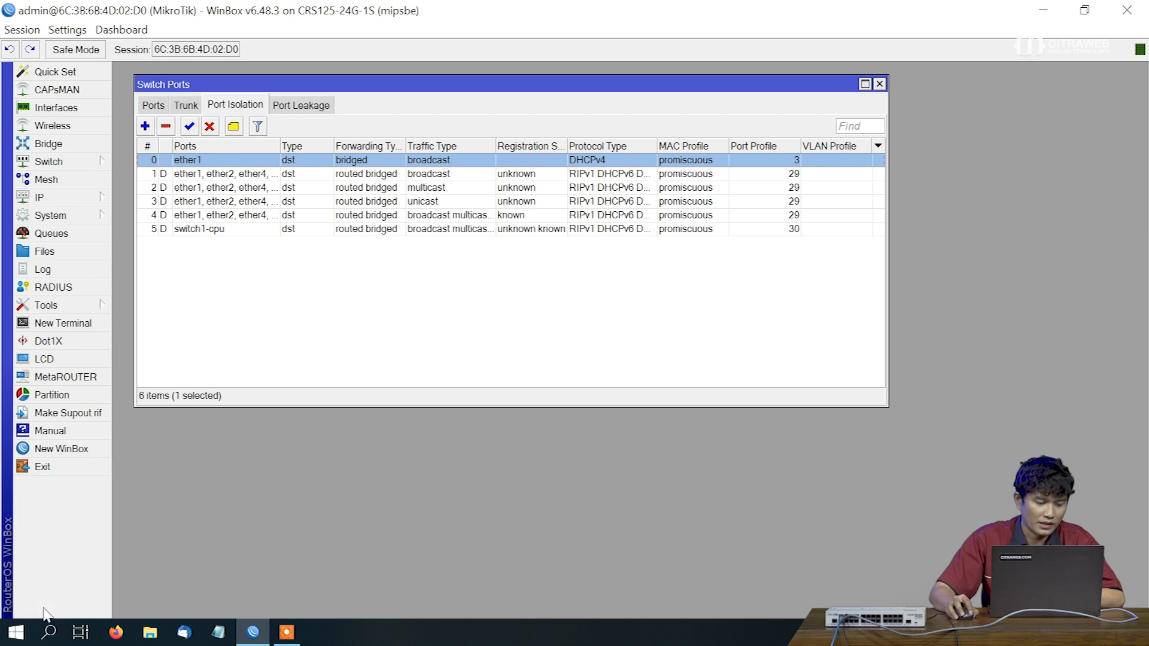
Switch to a Windows Command Prompt, run ipconfig to check the computer's IP configuration, and close it again
{"action": "left_click", "coordinate": [50, 636]}
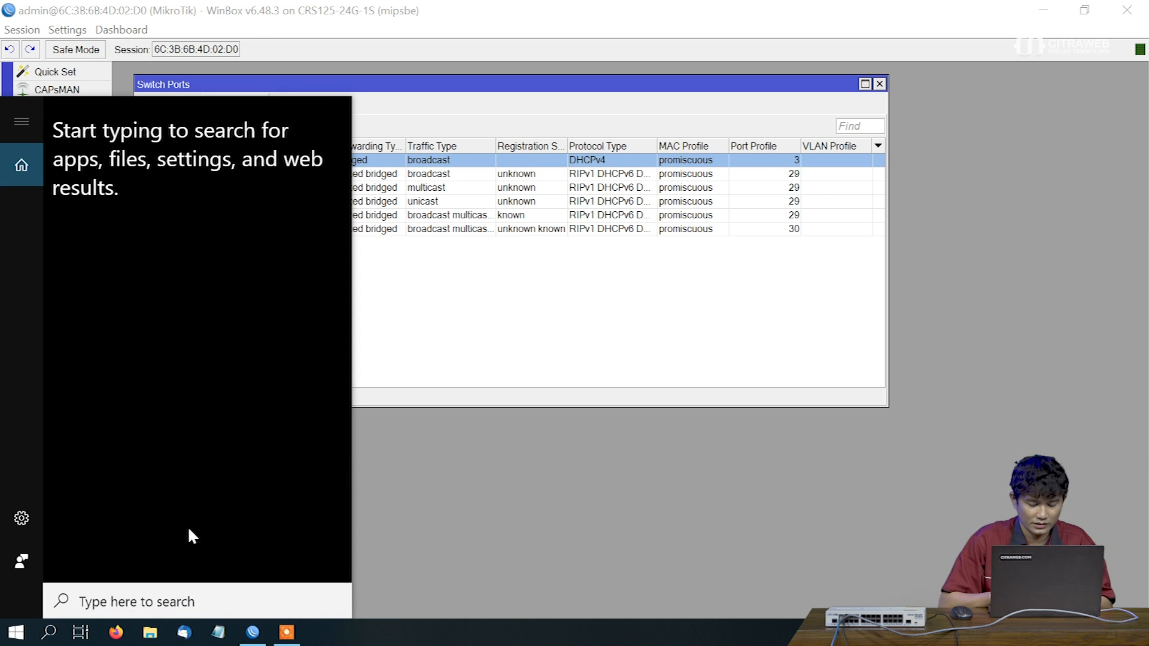
{"action": "type", "text": "cmd"}
{"action": "key", "text": "Return"}
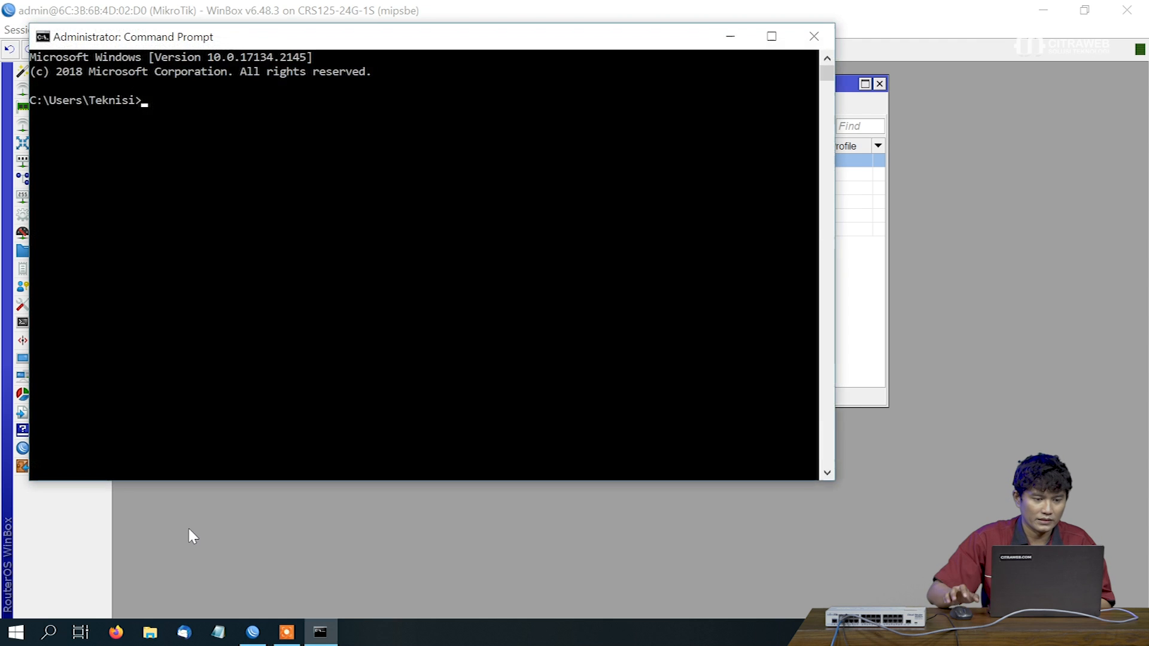
{"action": "type", "text": "ipconfig"}
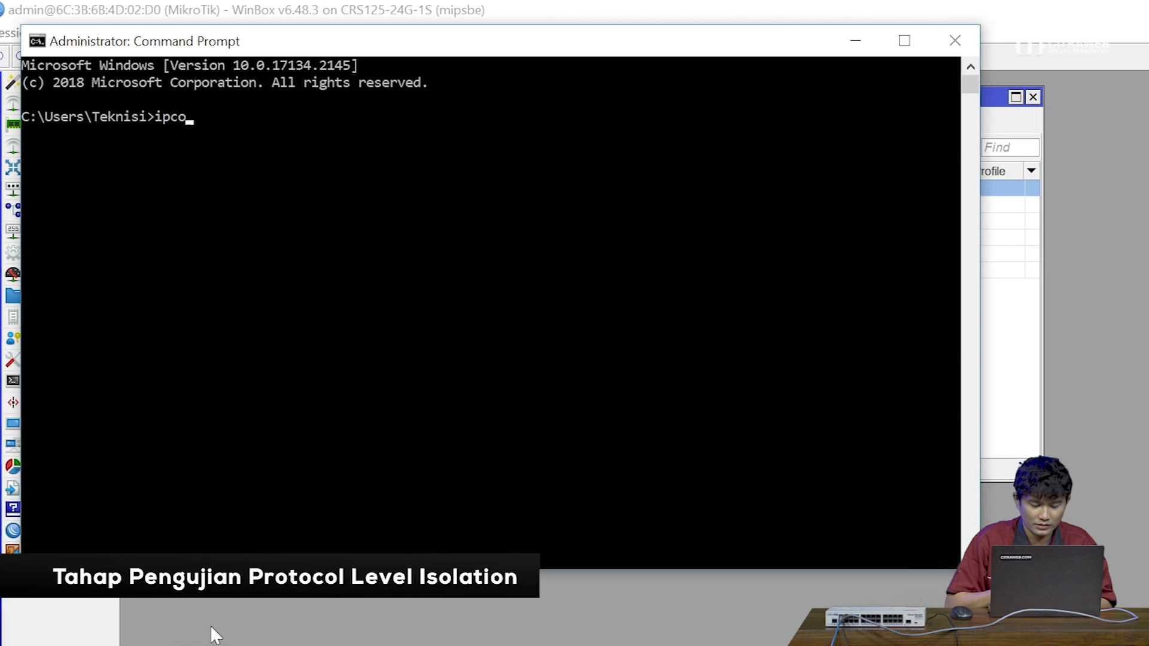
{"action": "key", "text": "Return"}
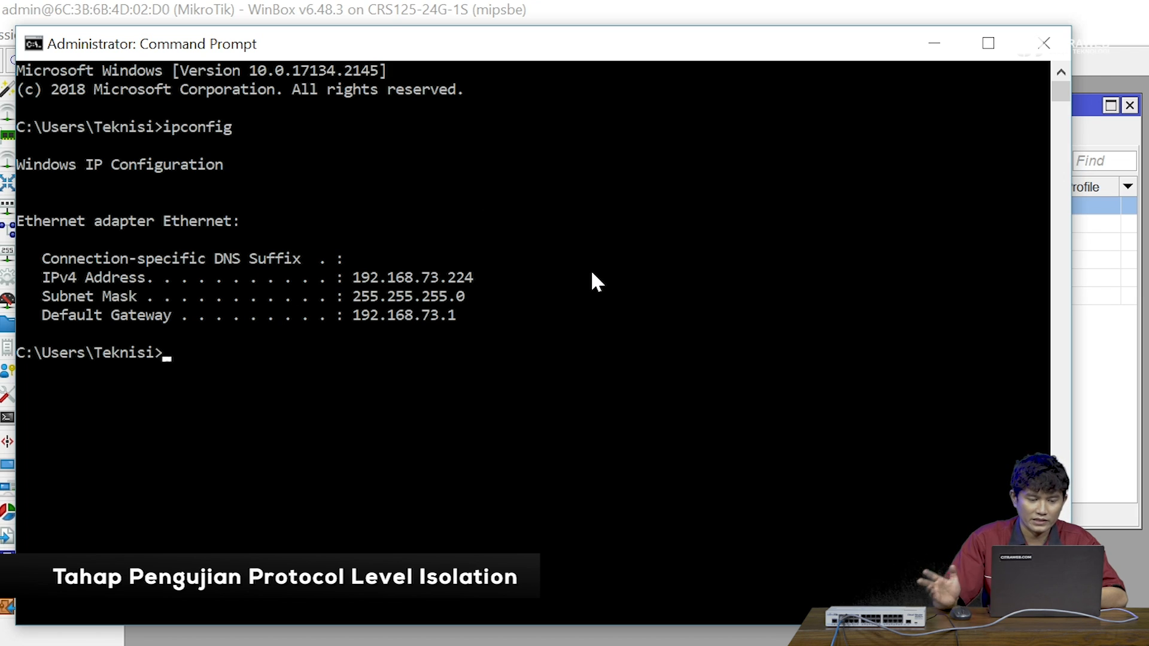
{"action": "left_click", "coordinate": [1044, 43]}
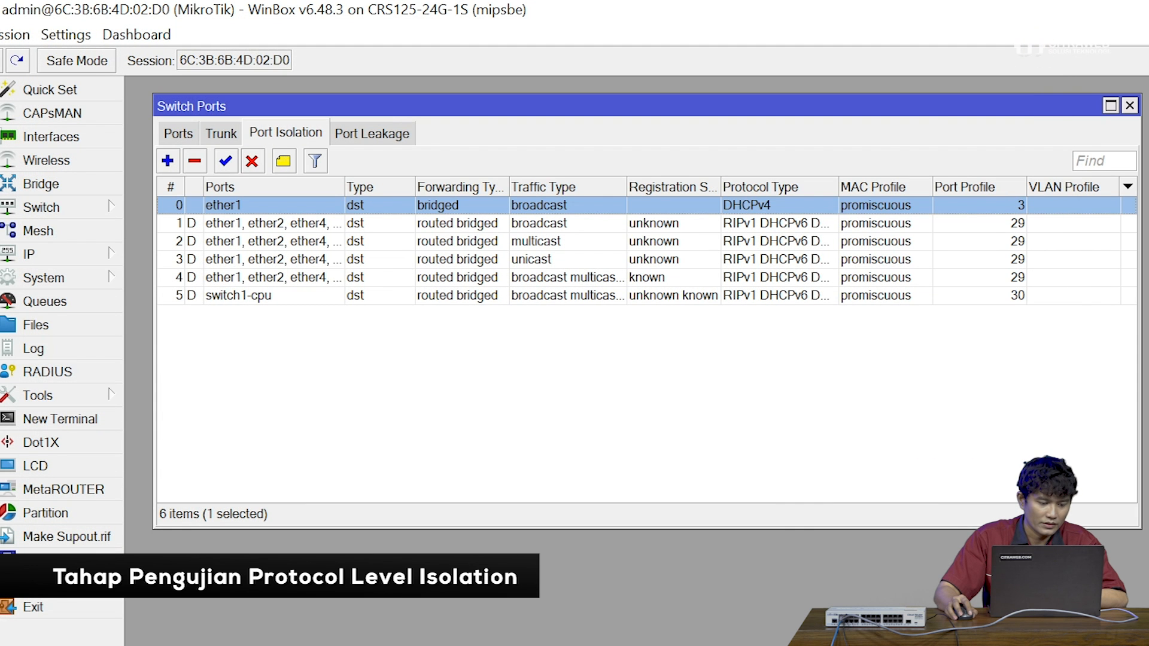
Connect to the RB941-2nD neighbor at 172.16.1.1 as admin from the WinBox loader, then enlarge and reposition its session window
{"action": "left_click", "coordinate": [180, 645]}
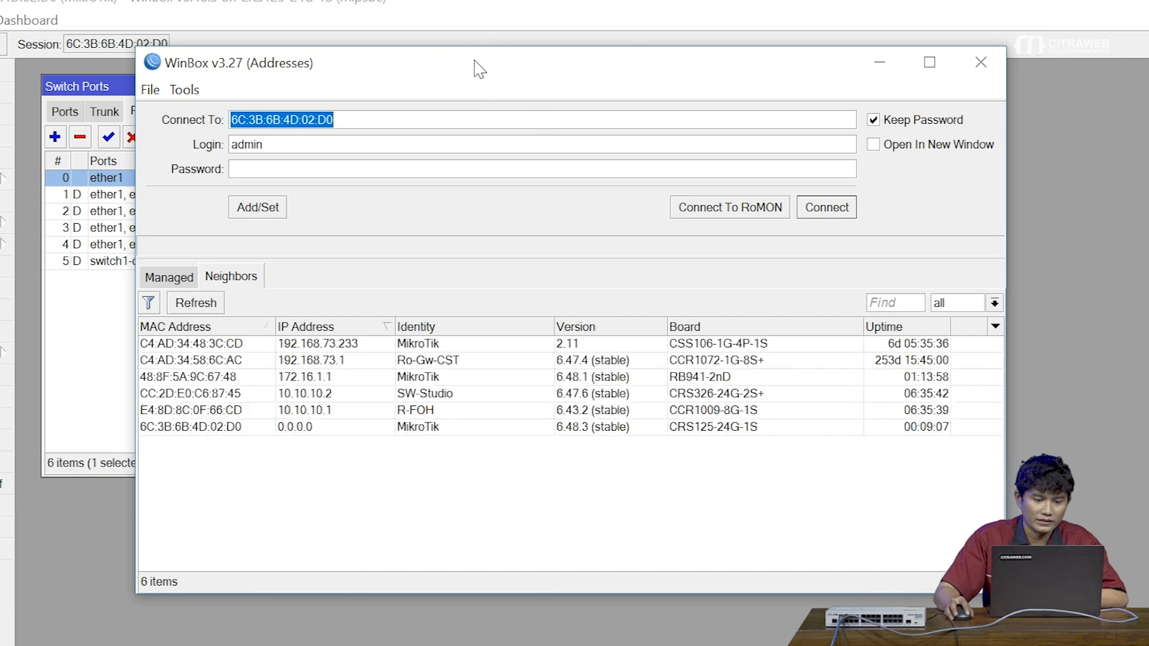
{"action": "left_click", "coordinate": [225, 378]}
{"action": "left_click", "coordinate": [828, 208]}
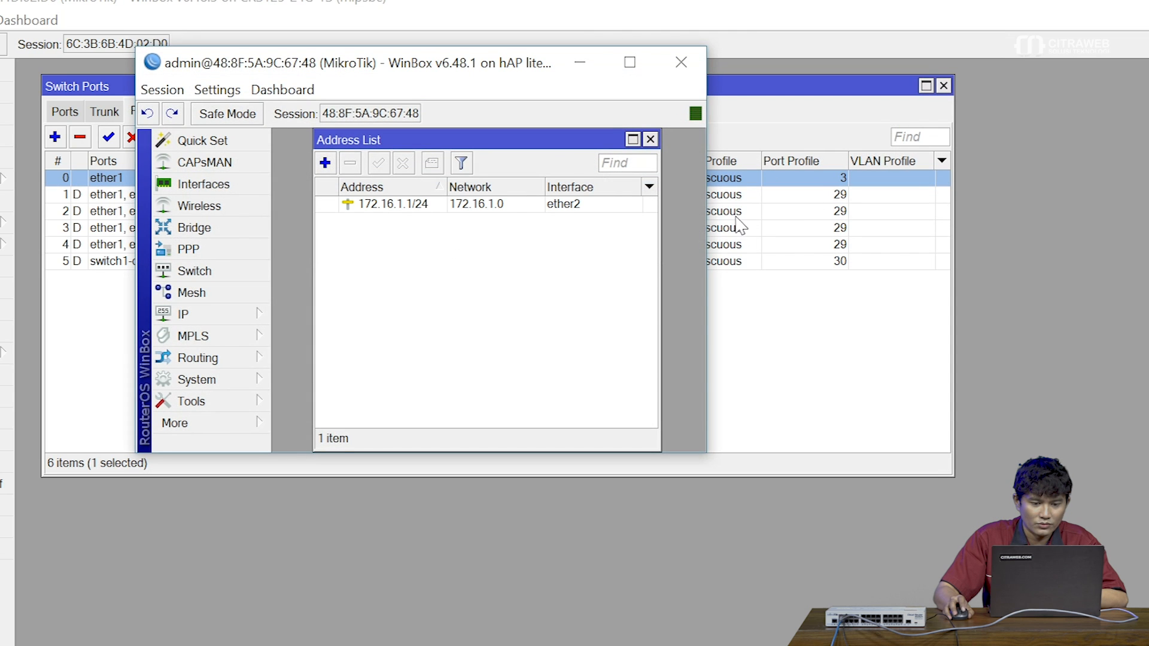
{"action": "left_click_drag", "start_coordinate": [705, 453], "coordinate": [795, 557]}
{"action": "left_click_drag", "start_coordinate": [506, 66], "coordinate": [804, 200]}
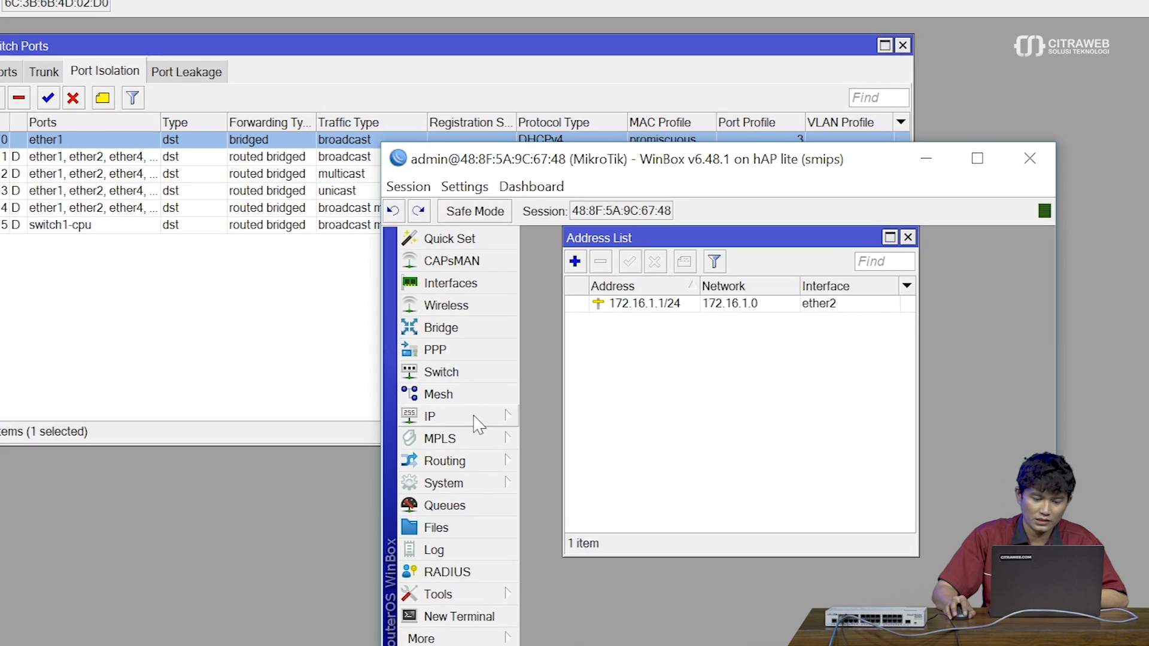
Open the hAP lite's DHCP server list and remove the existing dhcp1 server on wlan1
{"action": "left_click", "coordinate": [531, 455]}
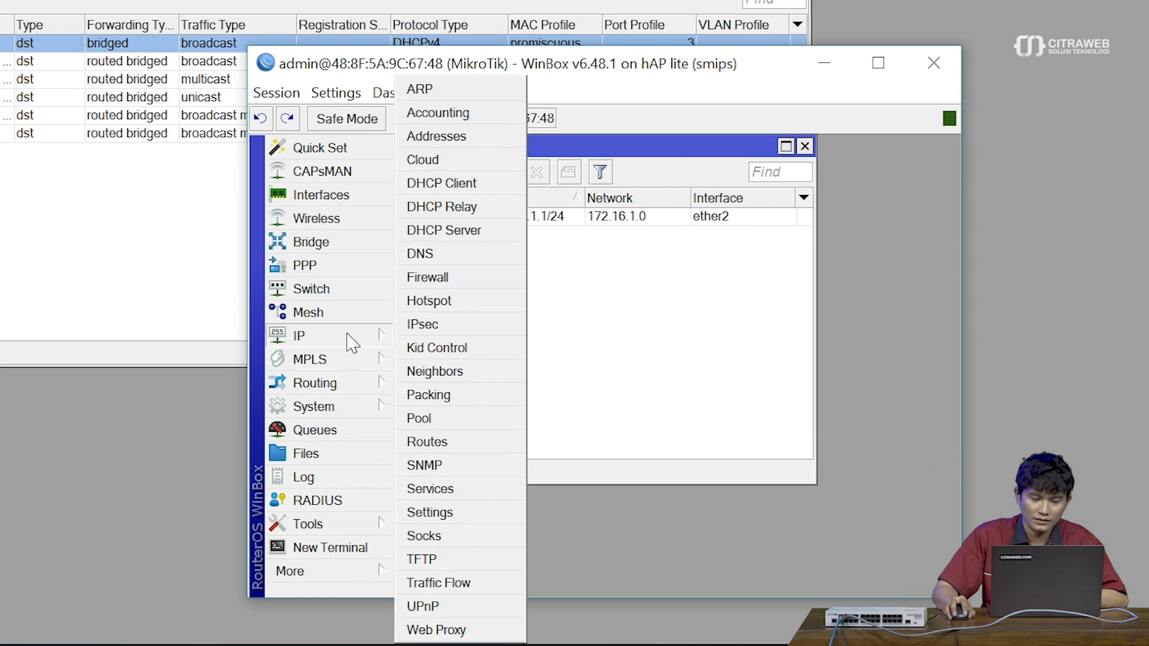
{"action": "left_click", "coordinate": [487, 232]}
{"action": "left_click", "coordinate": [595, 259]}
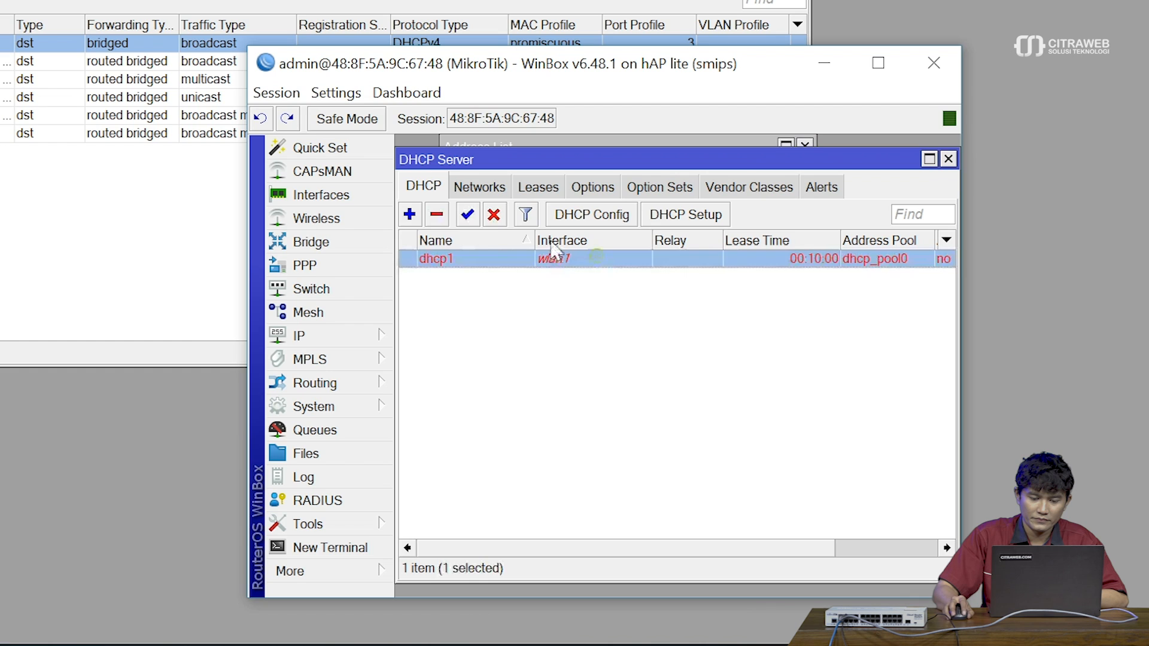
{"action": "left_click", "coordinate": [436, 214]}
Create a DHCP server on ether2 with the DHCP Setup wizard, accepting all the proposed settings
{"action": "left_click", "coordinate": [686, 214]}
{"action": "left_click", "coordinate": [721, 362]}
{"action": "left_click", "coordinate": [716, 386]}
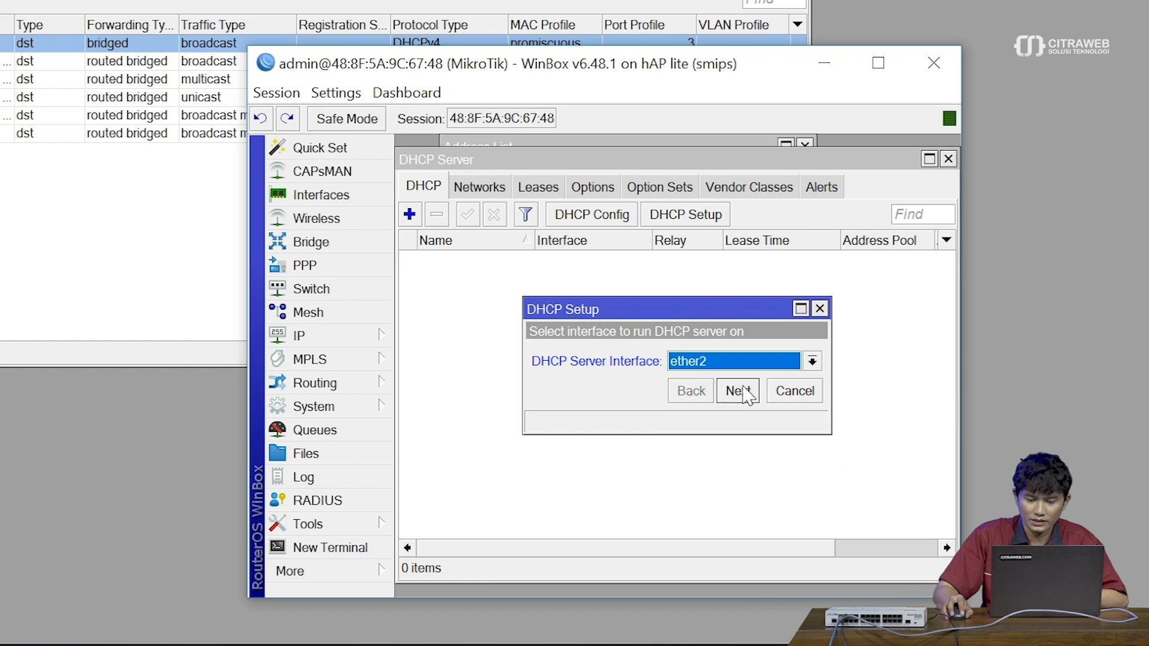
{"action": "left_click", "coordinate": [745, 393]}
{"action": "left_click", "coordinate": [745, 394]}
{"action": "left_click", "coordinate": [745, 394]}
{"action": "left_click", "coordinate": [745, 394]}
{"action": "left_click", "coordinate": [745, 394]}
{"action": "left_click", "coordinate": [742, 394]}
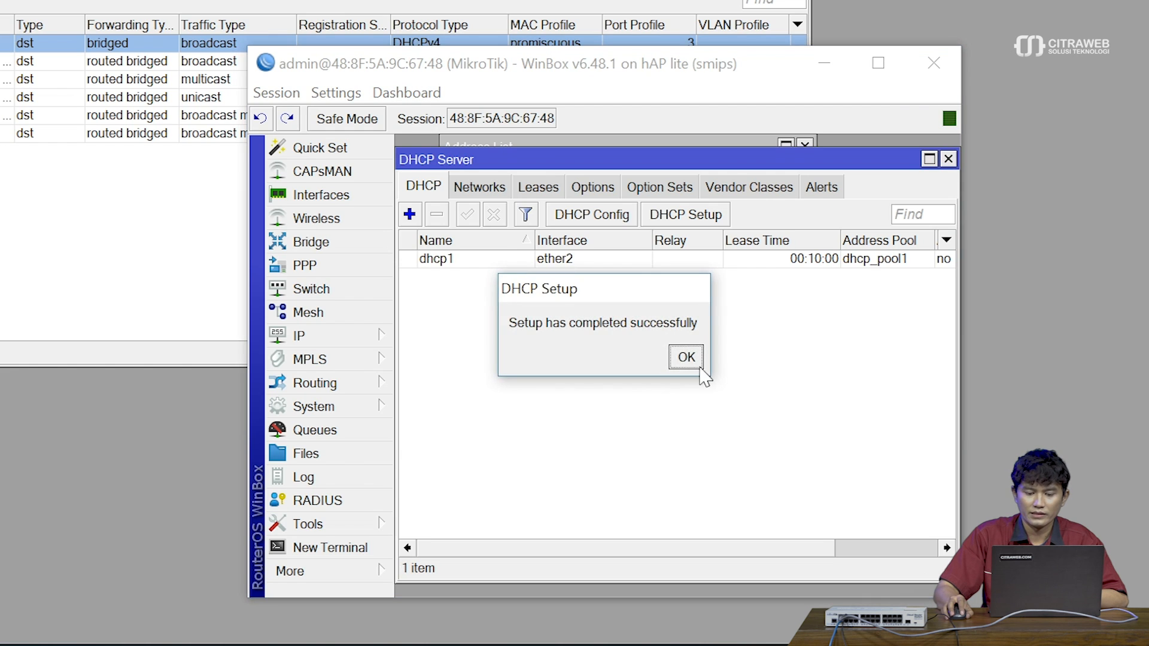
{"action": "left_click", "coordinate": [686, 357]}
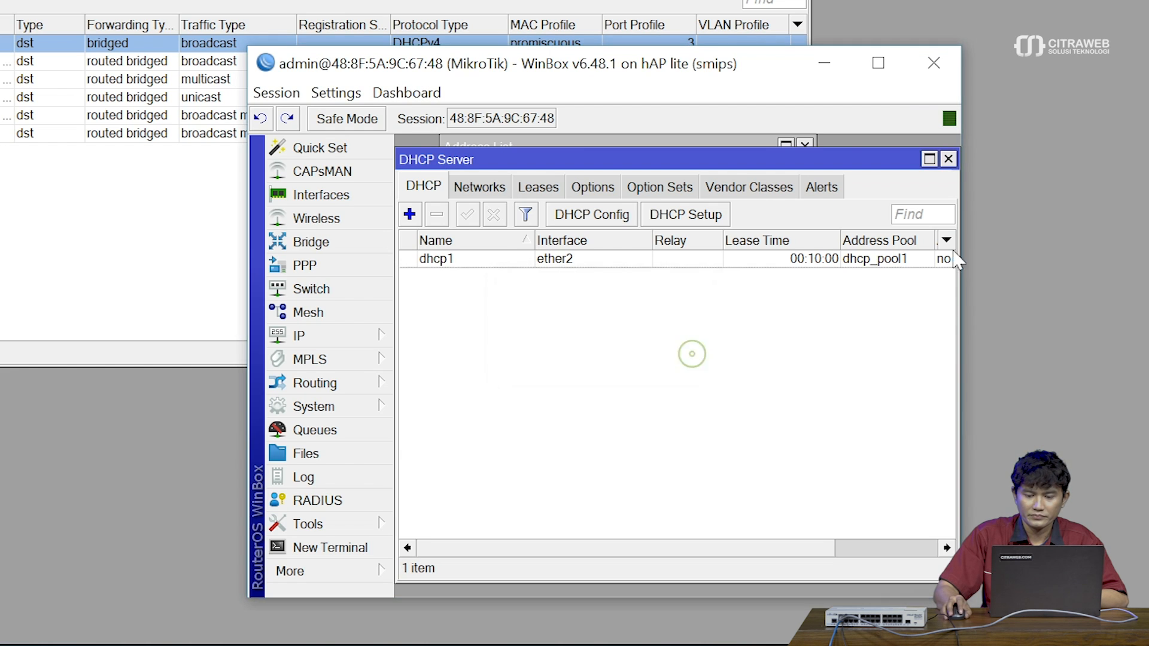
Close the DHCP server window, shift the hAP lite session window slightly and minimize it
{"action": "left_click", "coordinate": [948, 160]}
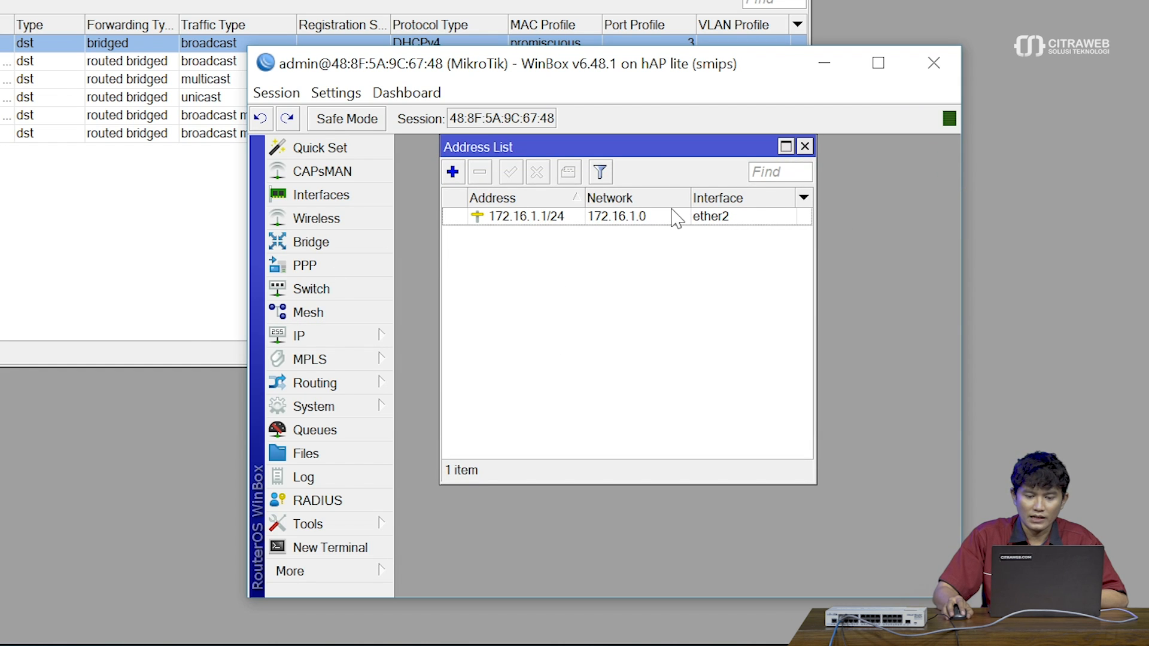
{"action": "left_click_drag", "start_coordinate": [623, 60], "coordinate": [602, 53]}
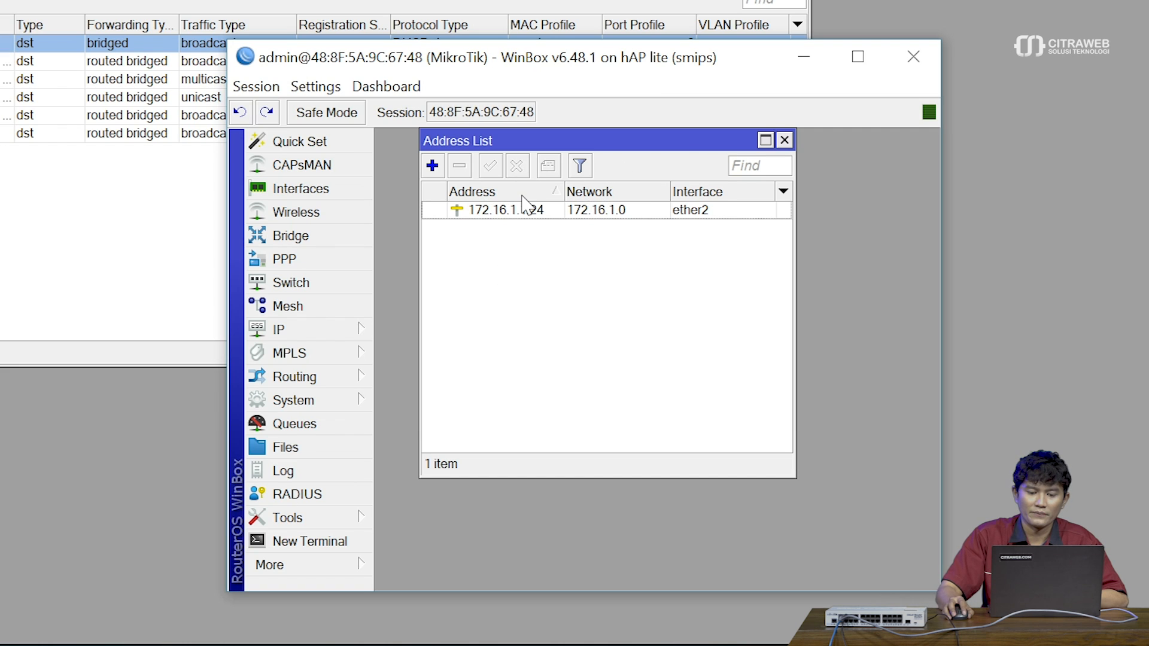
{"action": "left_click", "coordinate": [806, 60]}
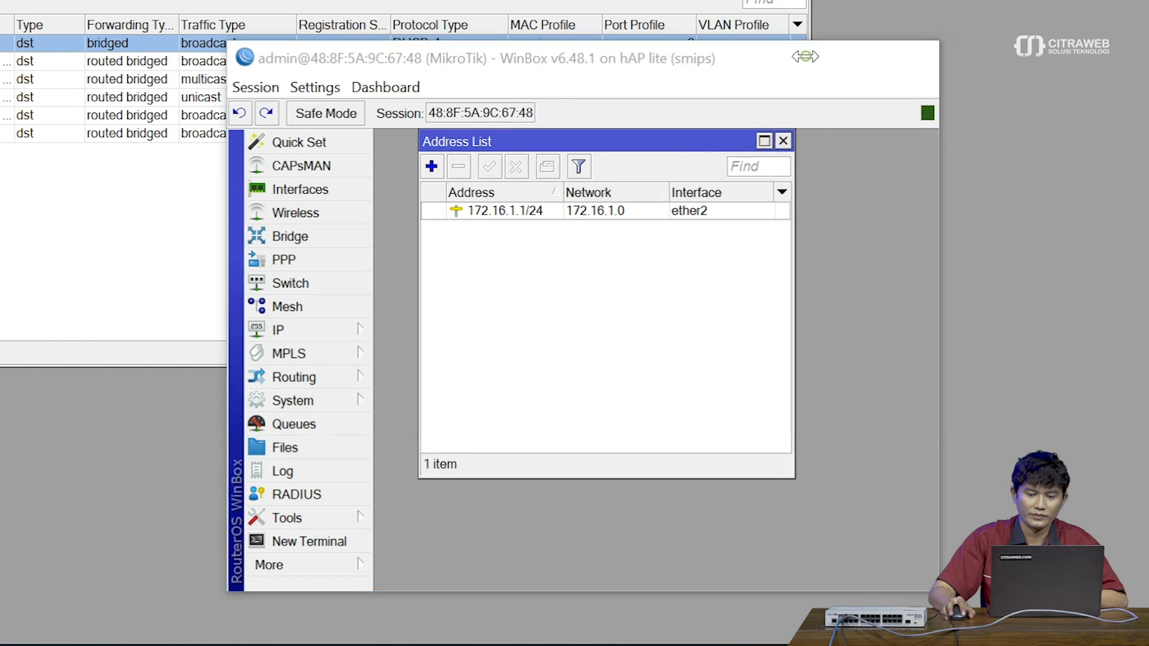